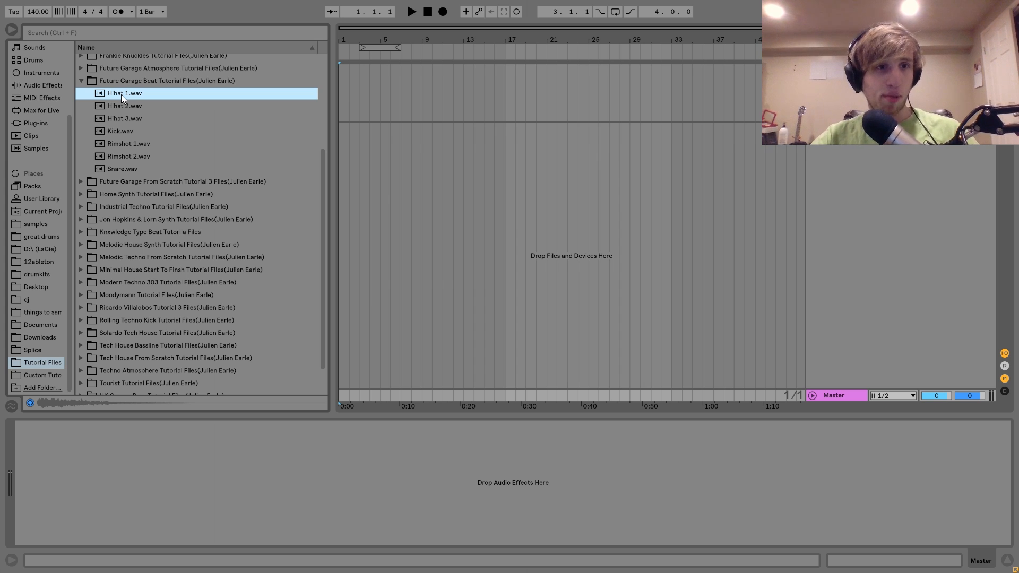
Step: Audition the hi-hat, kick, rimshot and snare samples in the Future Garage Beat Tutorial Files folder
{"action": "key", "text": "Down"}
{"action": "key", "text": "Down"}
{"action": "key", "text": "Down"}
{"action": "key", "text": "Down"}
{"action": "key", "text": "Down"}
{"action": "key", "text": "Down"}
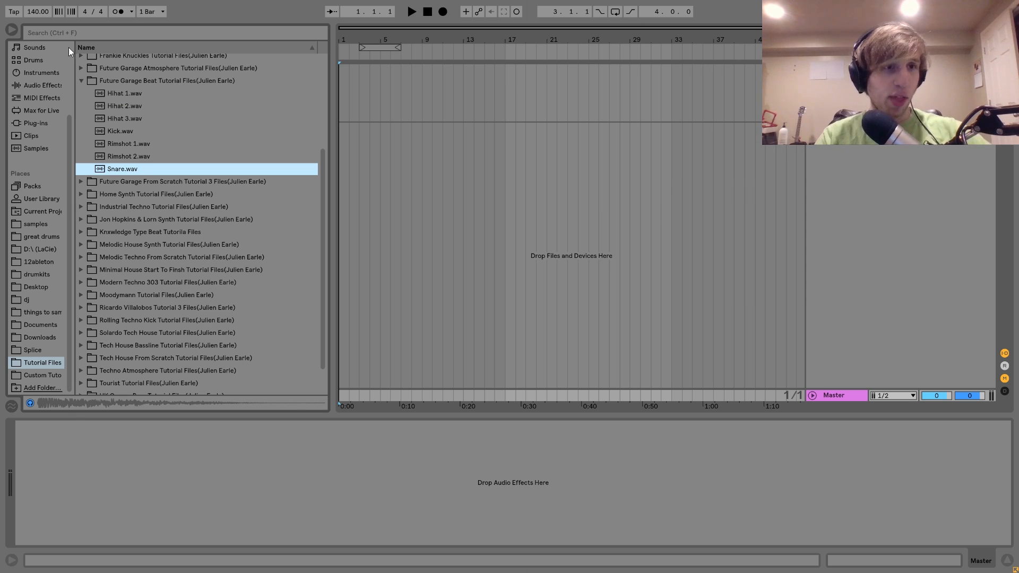
Step: Set the tempo to 136 BPM and add a new MIDI track with an empty Drum Rack
{"action": "left_click_drag", "start_coordinate": [45, 13], "coordinate": [46, 13]}
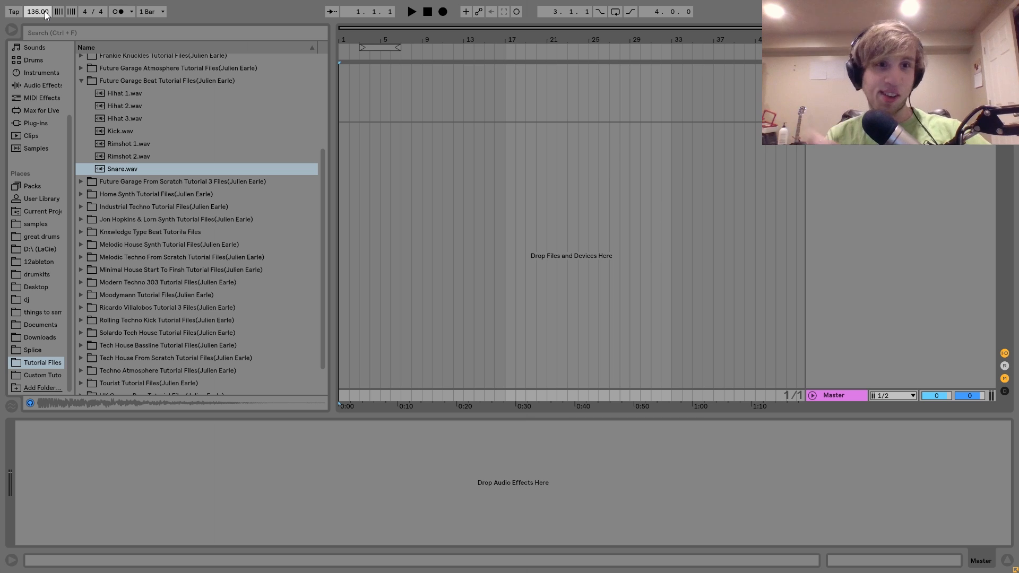
{"action": "key", "text": "ctrl+shift+t"}
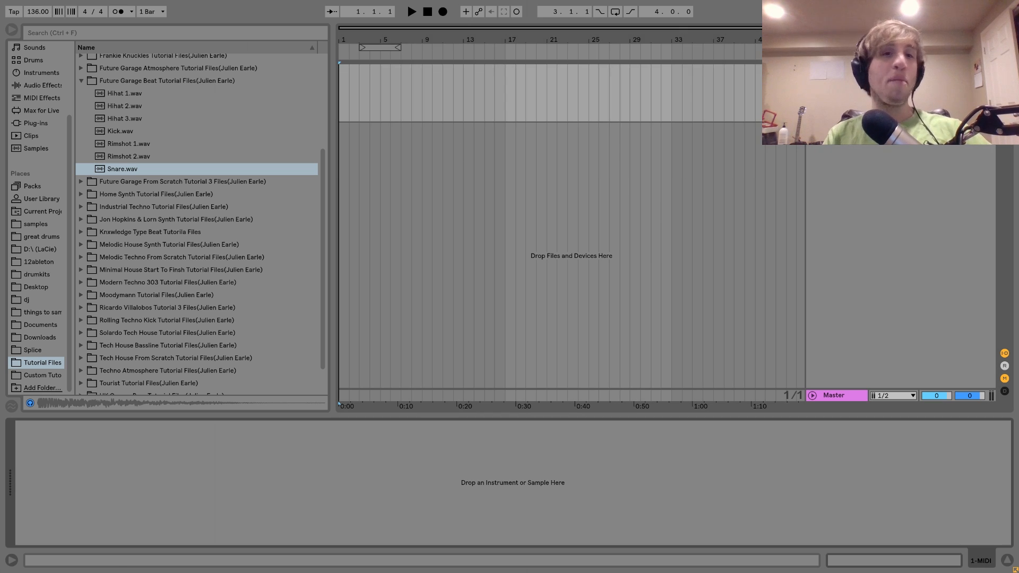
{"action": "left_click", "coordinate": [33, 60]}
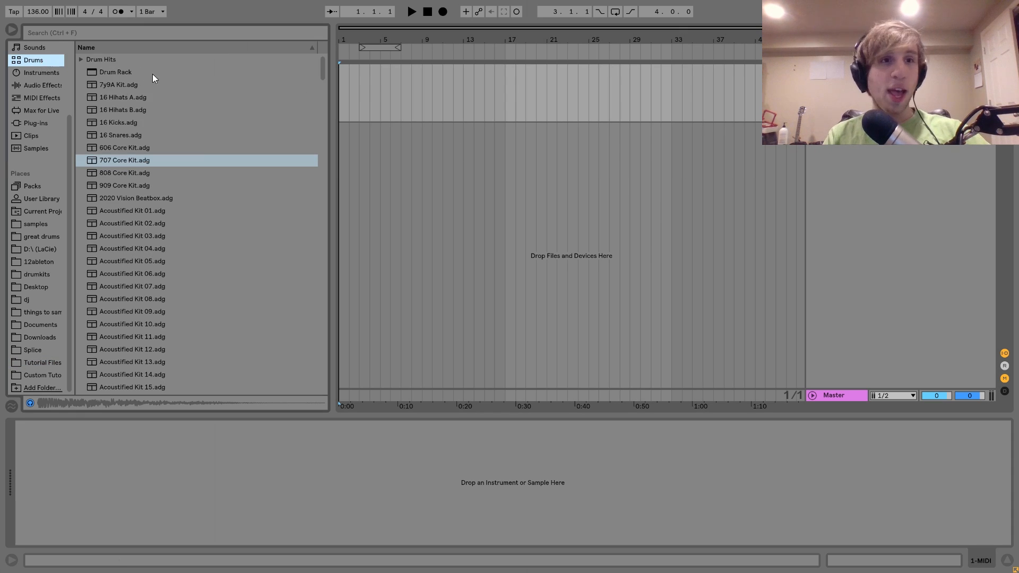
{"action": "left_click", "coordinate": [126, 74]}
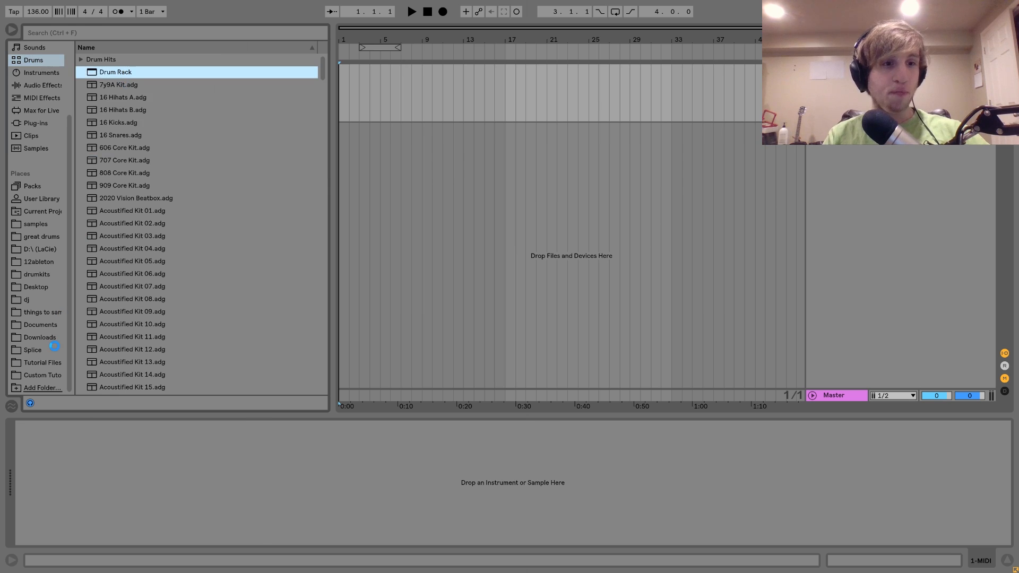
Step: Load Hihat 1, Hihat 2 and Hihat 3 from the tutorial files onto Drum Rack pads C1, C#1 and D1
{"action": "left_click", "coordinate": [46, 362]}
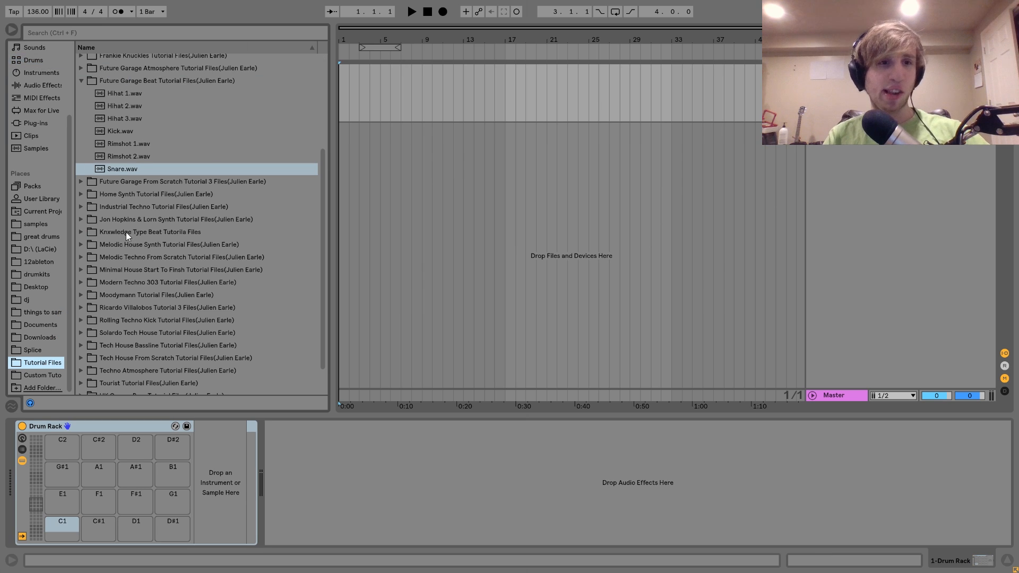
{"action": "left_click", "coordinate": [114, 93]}
{"action": "left_click", "coordinate": [120, 119], "text": "shift"}
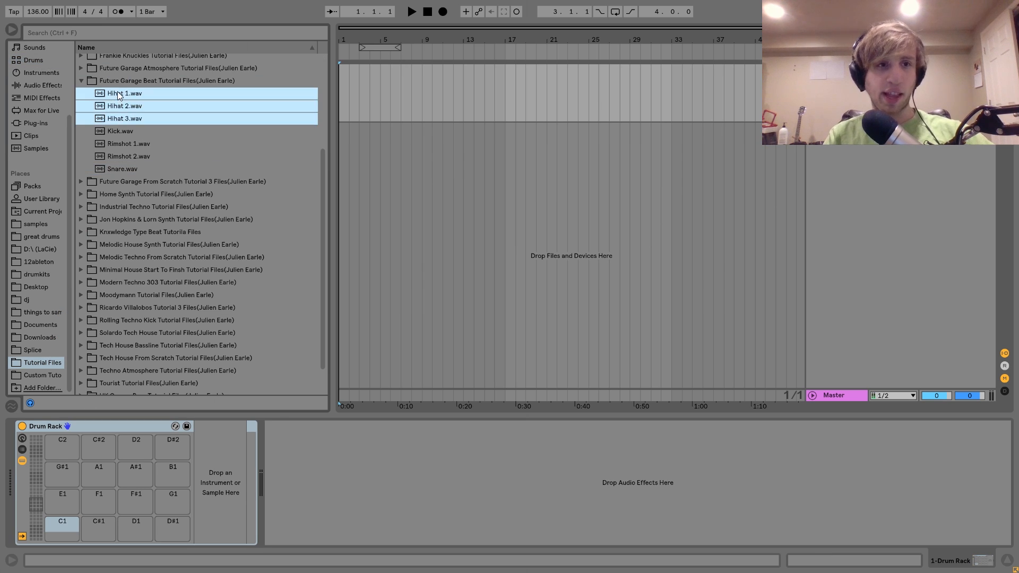
{"action": "left_click_drag", "start_coordinate": [117, 93], "coordinate": [59, 522]}
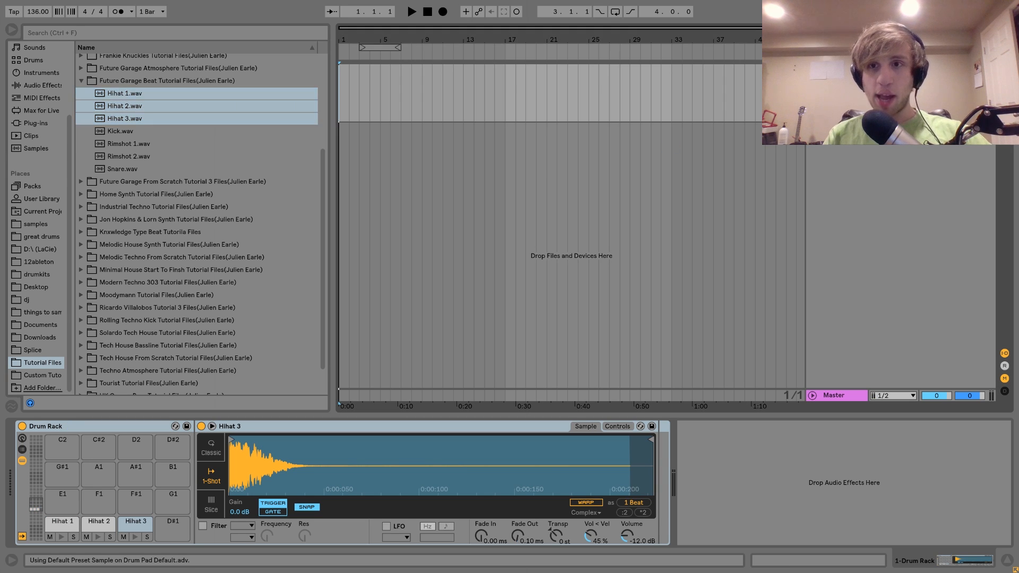
Step: Set the drum track's volume to -8.8 dB and create a looped four-bar MIDI clip starting at bar 1
{"action": "left_click_drag", "start_coordinate": [344, 34], "coordinate": [350, 36]}
{"action": "left_click_drag", "start_coordinate": [444, 99], "coordinate": [334, 86]}
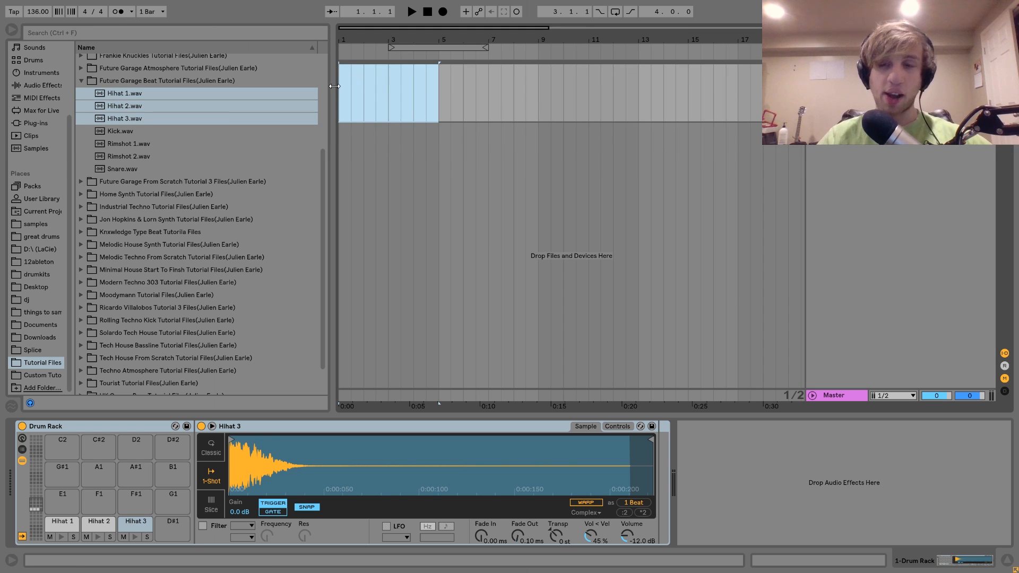
{"action": "left_click", "coordinate": [937, 80]}
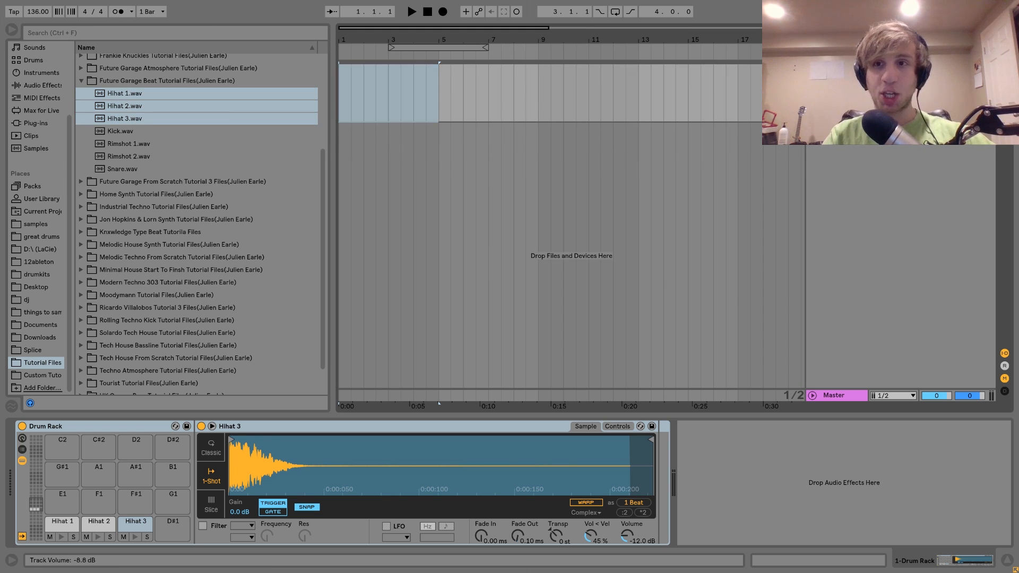
{"action": "left_click", "coordinate": [436, 95]}
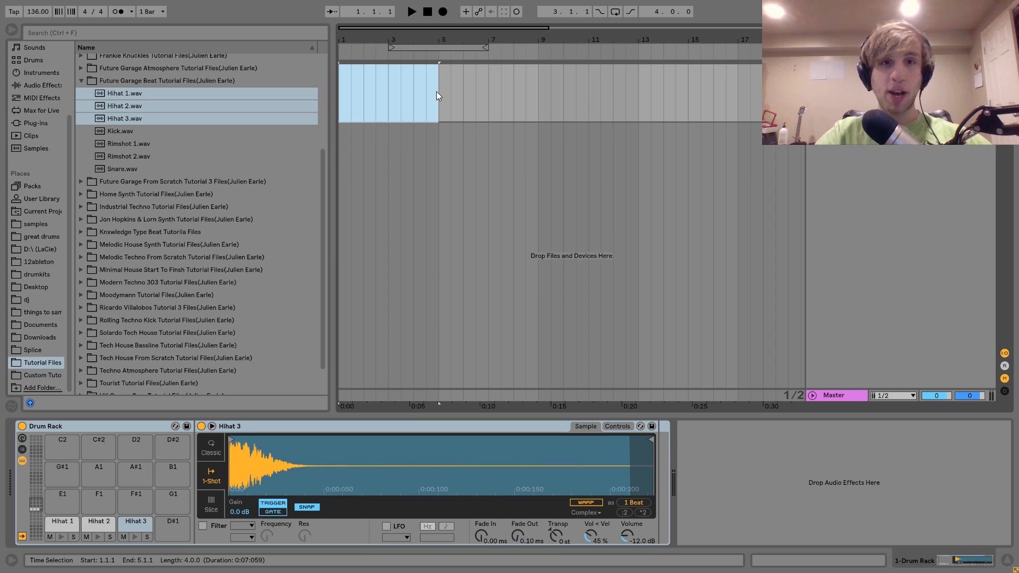
{"action": "key", "text": "ctrl+l"}
{"action": "key", "text": "ctrl+shift+m"}
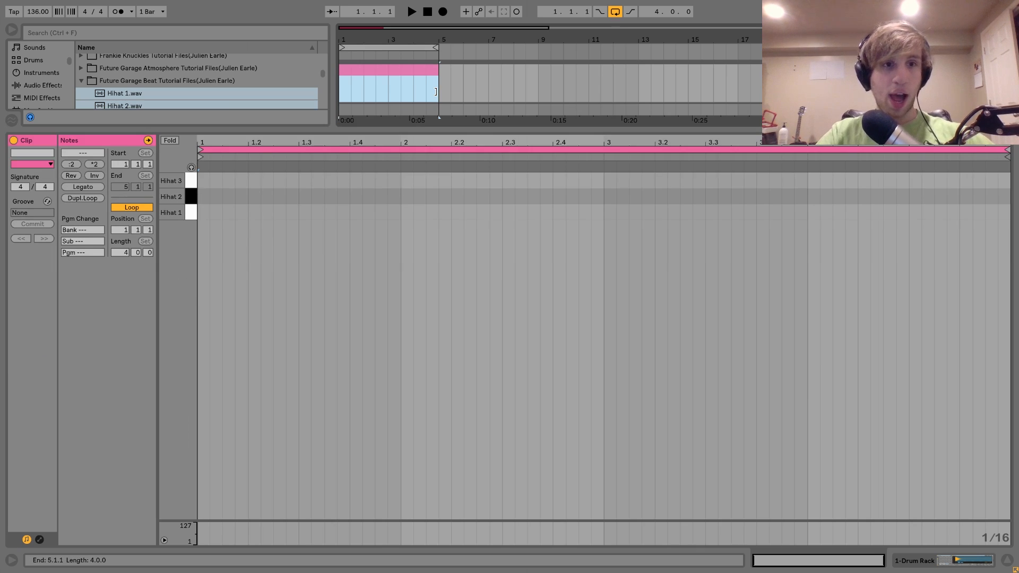
Step: Add a Hihat 1 note at 1.1.3 and lengthen it to two sixteenths
{"action": "left_click", "coordinate": [232, 183]}
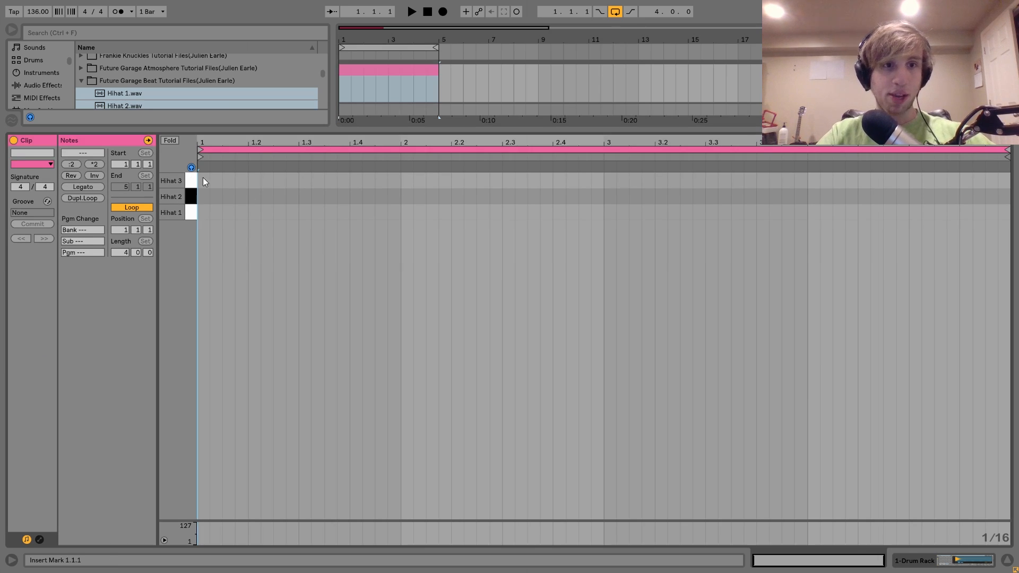
{"action": "double_click", "coordinate": [230, 183]}
{"action": "key", "text": "Down"}
{"action": "key", "text": "Down"}
{"action": "key", "text": "space"}
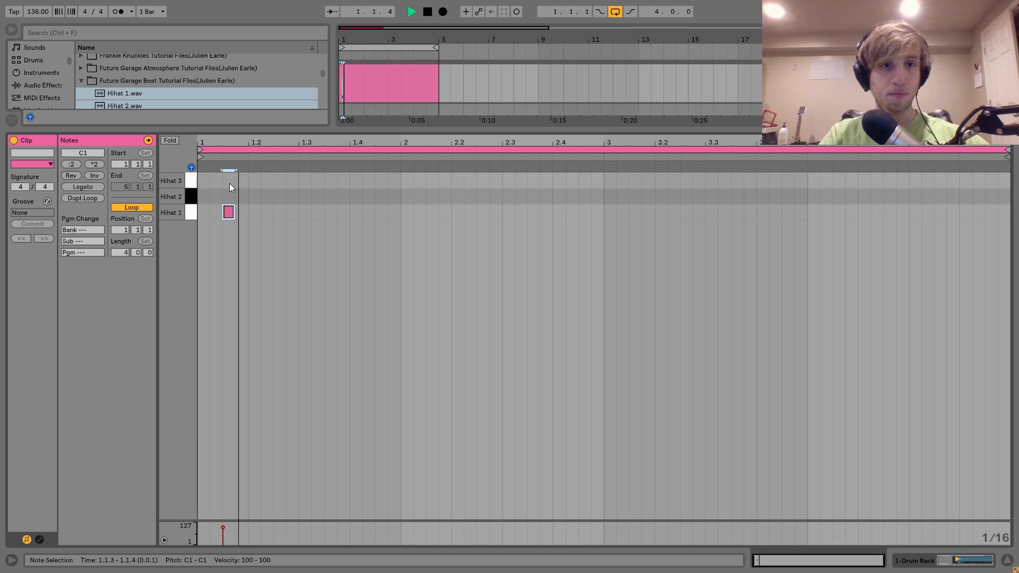
{"action": "key", "text": "space"}
{"action": "key", "text": "shift+Right"}
{"action": "key", "text": "space"}
{"action": "key", "text": "space"}
{"action": "key", "text": "space"}
Step: Duplicate the Hihat 1 note to the remaining offbeats of bar 1, at 1.2.3, 1.3.3 and 1.4.3
{"action": "key", "text": "ctrl+d"}
{"action": "key", "text": "Right"}
{"action": "key", "text": "Right"}
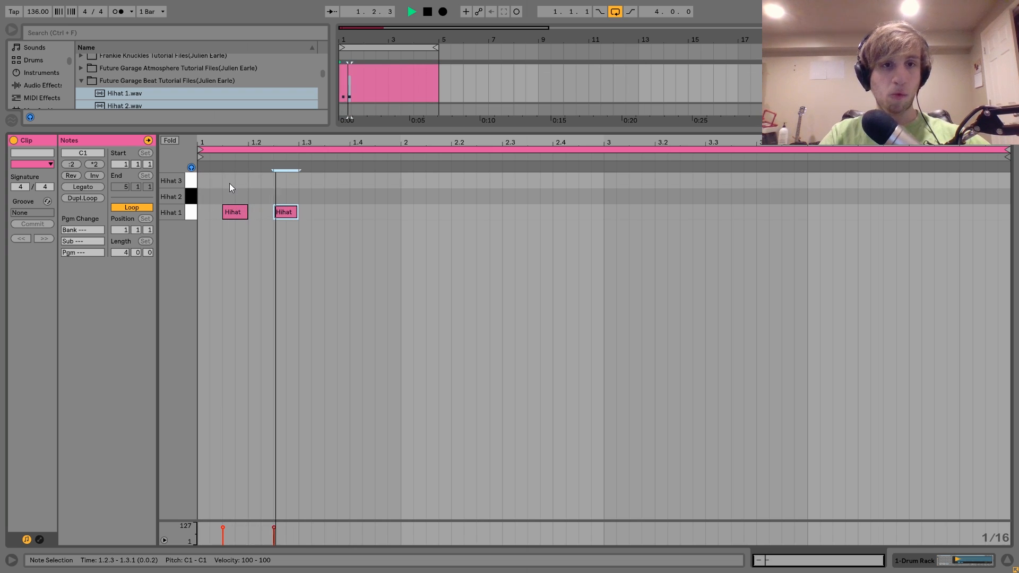
{"action": "key", "text": "space"}
{"action": "key", "text": "ctrl+a"}
{"action": "key", "text": "ctrl+d"}
{"action": "key", "text": "Right"}
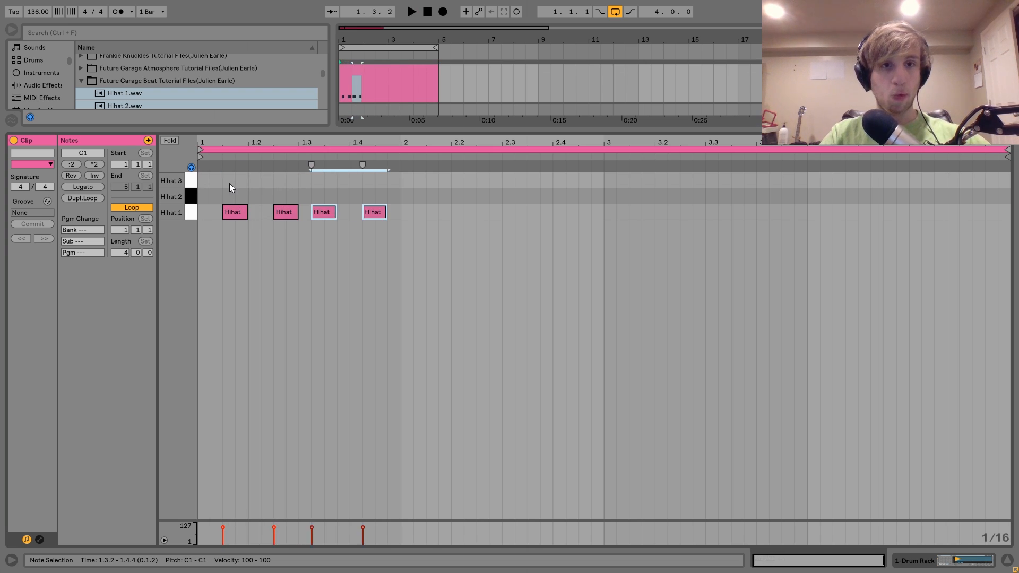
{"action": "key", "text": "Right"}
{"action": "key", "text": "space"}
{"action": "key", "text": "space"}
Step: Add an off-grid Hihat 3 note slightly after 1.3.2 and a Hihat 2 note slightly after 1.3.4
{"action": "double_click", "coordinate": [317, 182]}
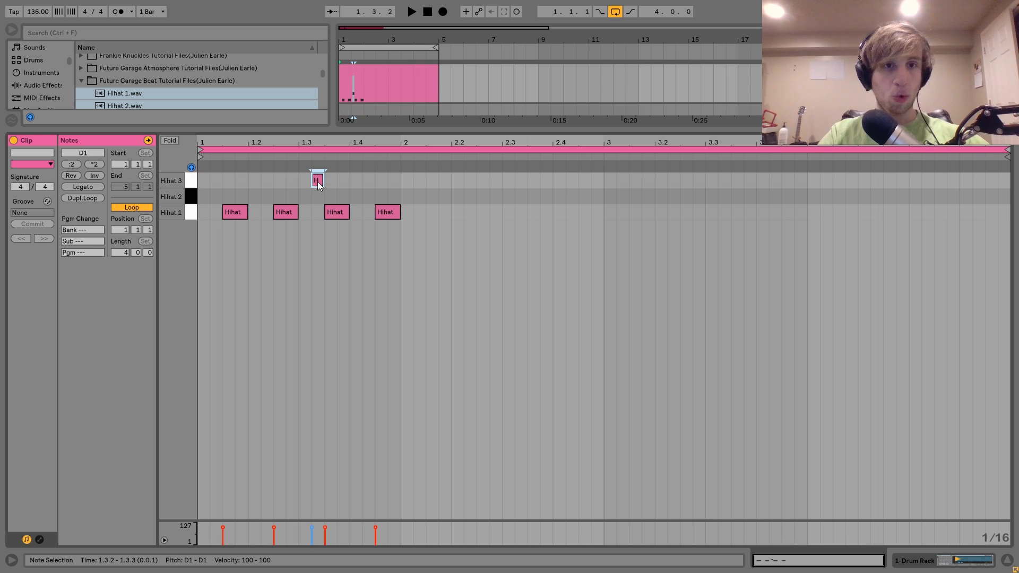
{"action": "left_click_drag", "start_coordinate": [318, 181], "coordinate": [322, 183]}
{"action": "key", "text": "space"}
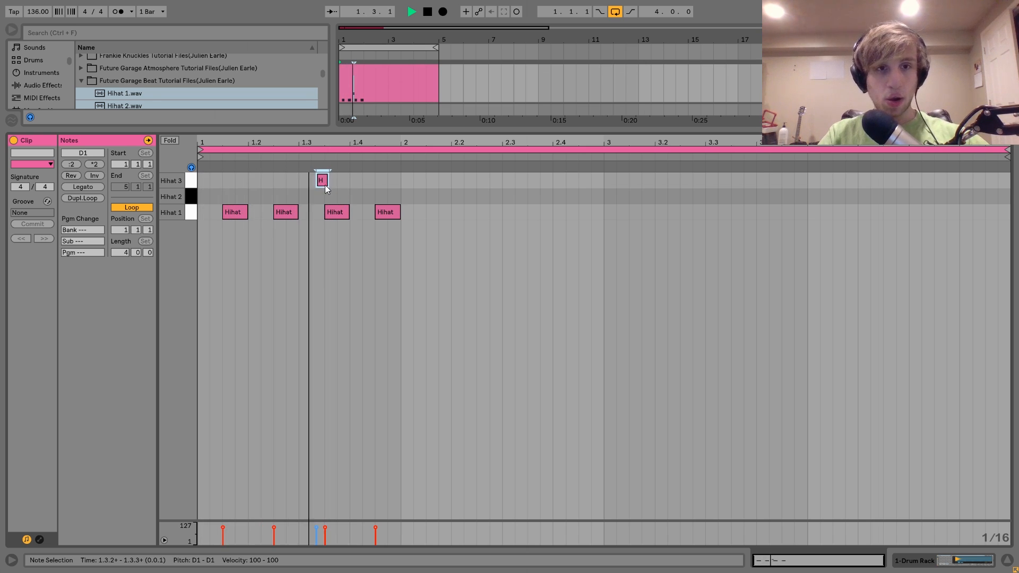
{"action": "key", "text": "space"}
{"action": "double_click", "coordinate": [346, 196]}
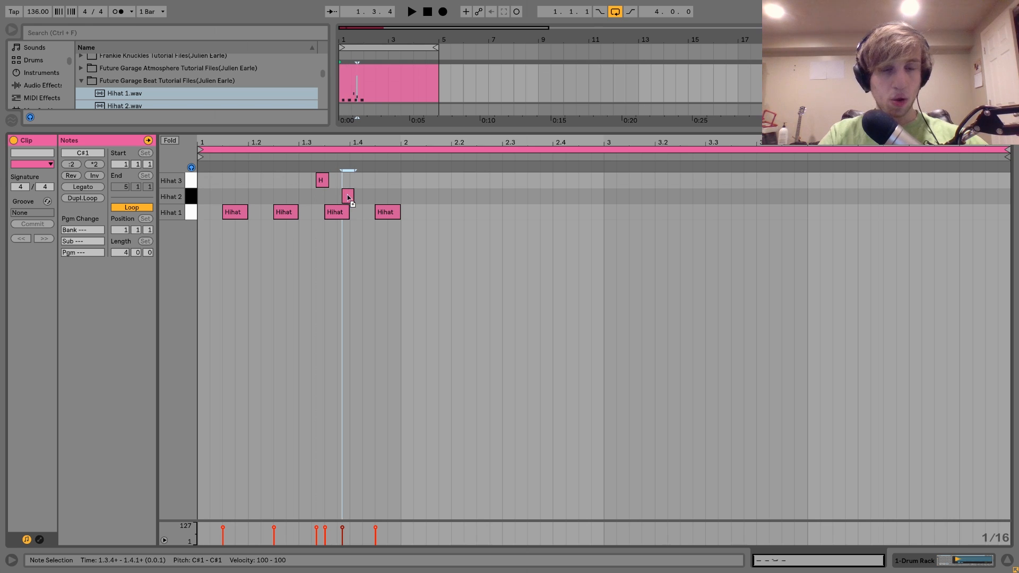
{"action": "key", "text": "space"}
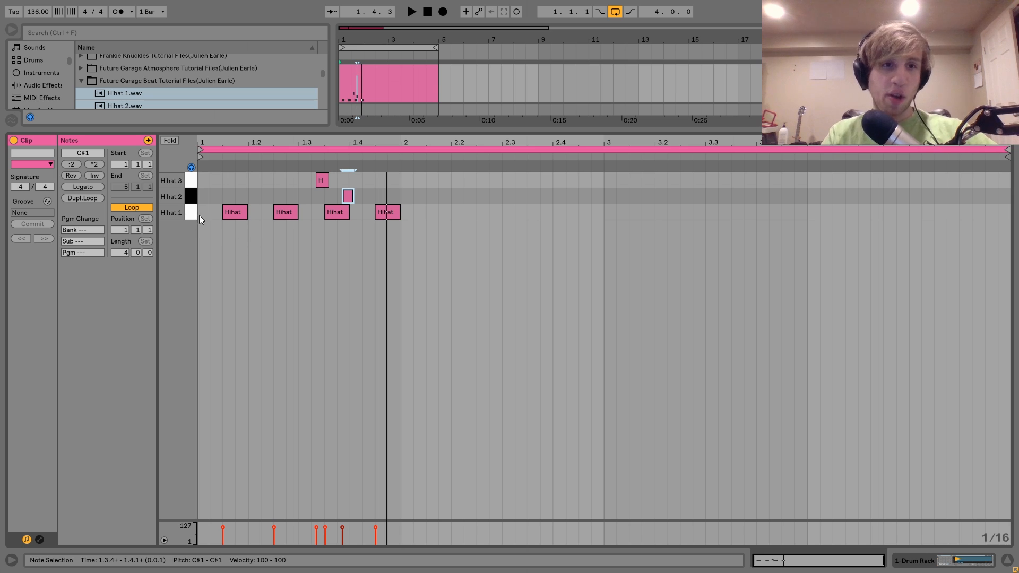
Step: Duplicate bar 1's Hihat 1 notes into bars 2, 3 and 4, and play back the pattern
{"action": "left_click_drag", "start_coordinate": [199, 215], "coordinate": [394, 241]}
{"action": "key", "text": "ctrl+d"}
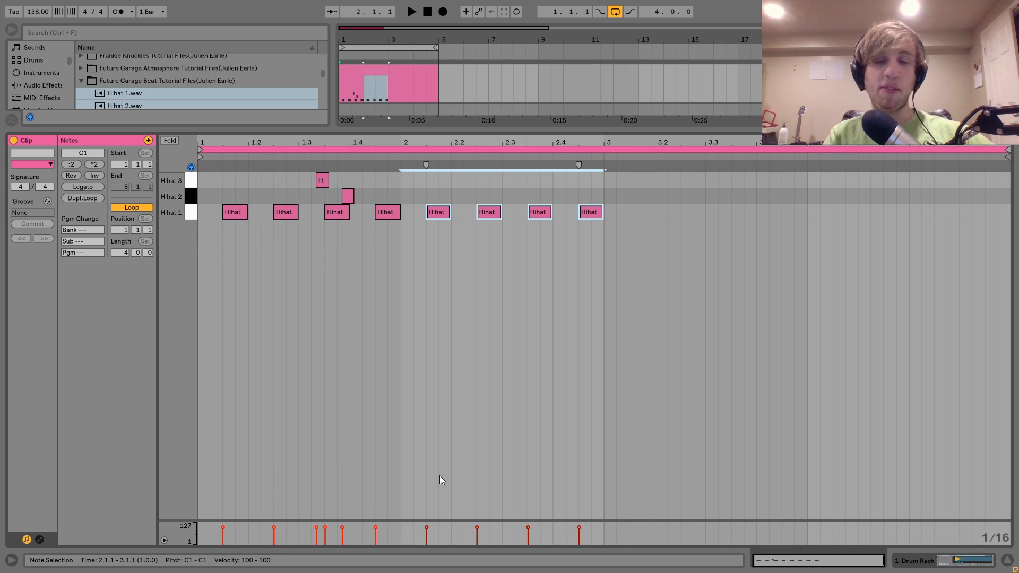
{"action": "key", "text": "ctrl+d"}
{"action": "key", "text": "ctrl+d"}
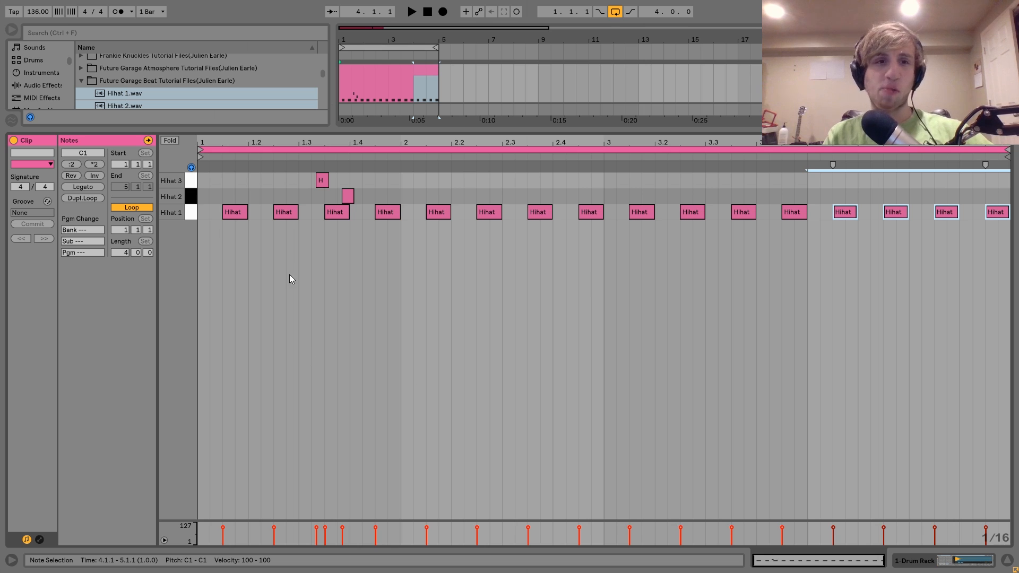
{"action": "key", "text": "space"}
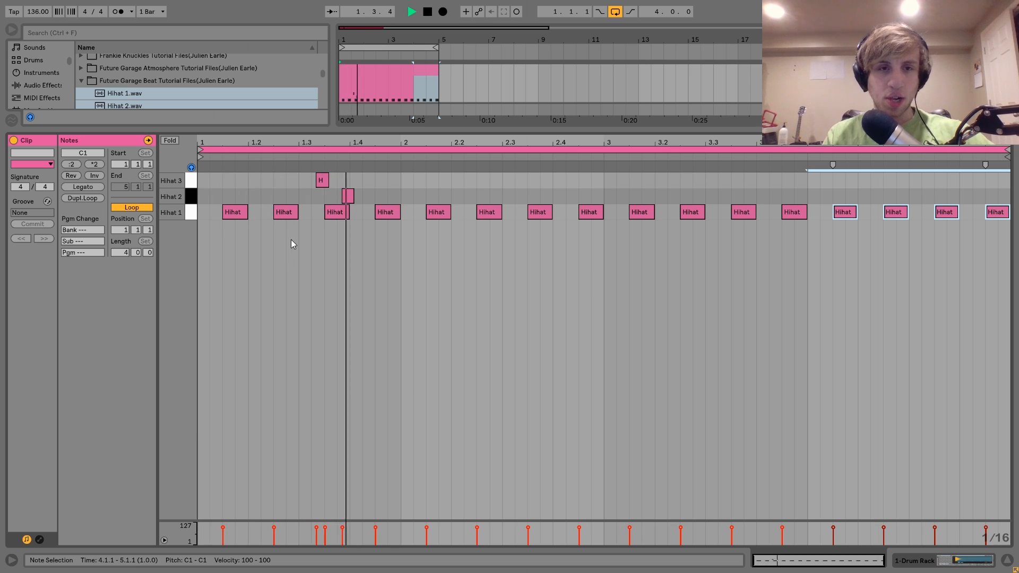
{"action": "key", "text": "space"}
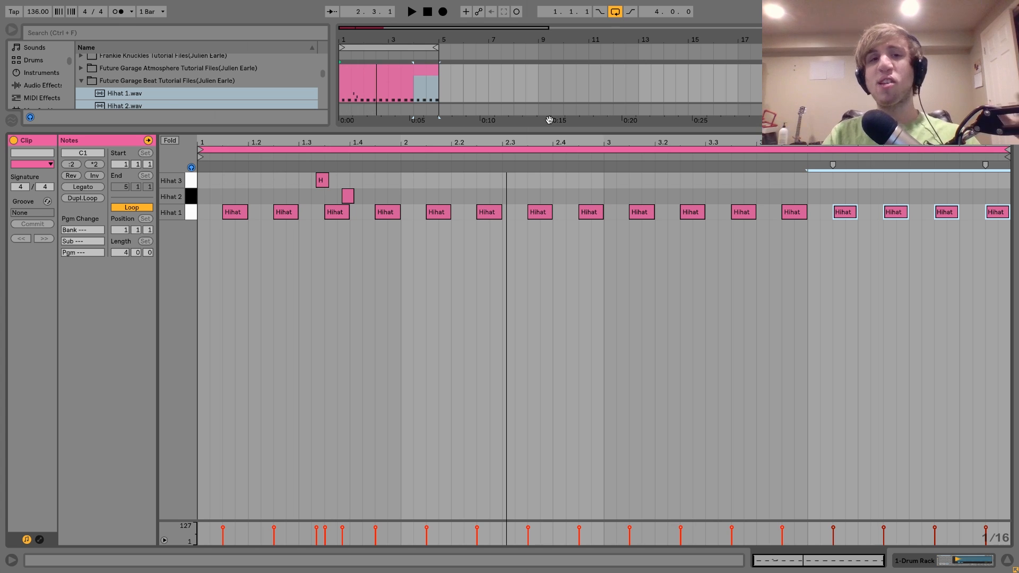
{"action": "key", "text": "space"}
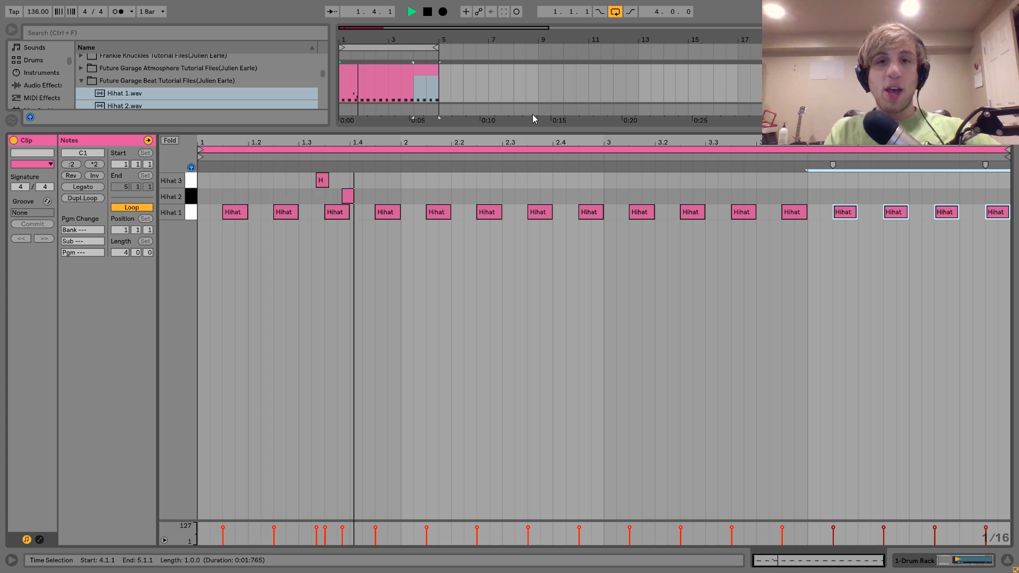
{"action": "key", "text": "space"}
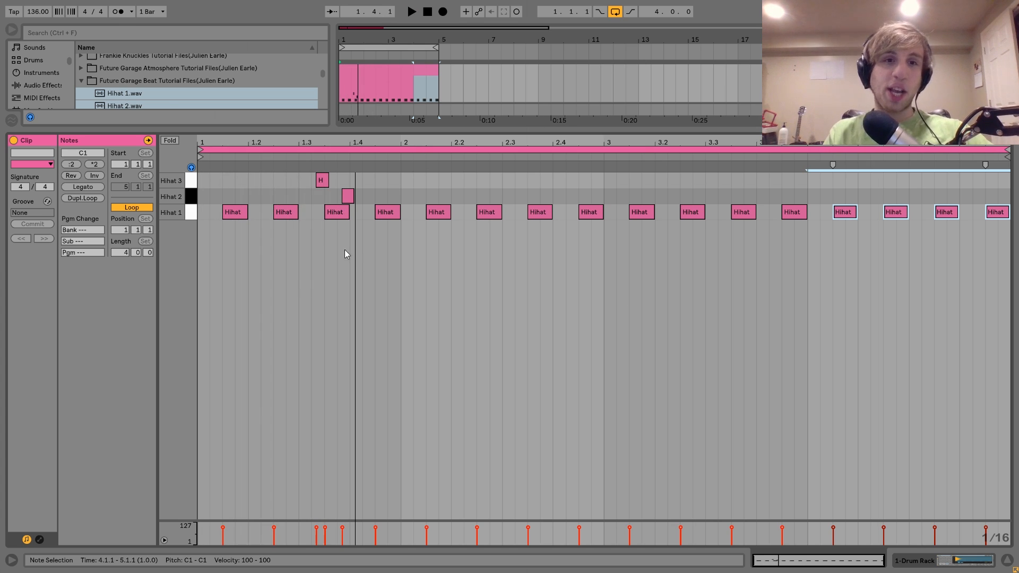
Step: Add off-grid Hihat 3 notes slightly after 2.1.2 and 2.2.2 and a Hihat 2 note slightly after 2.2.4
{"action": "left_click", "coordinate": [217, 193]}
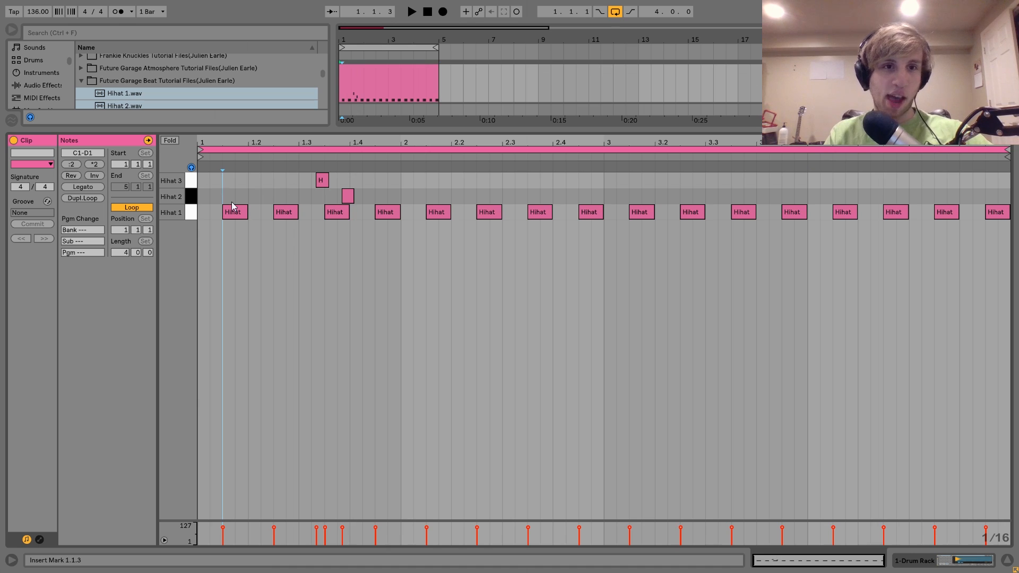
{"action": "double_click", "coordinate": [421, 195]}
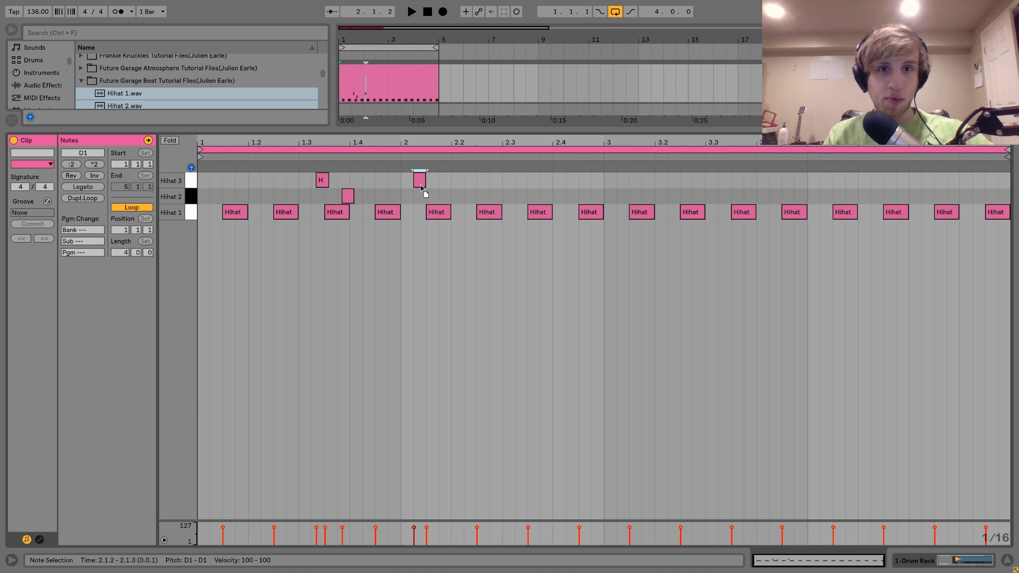
{"action": "key", "text": "alt+Right"}
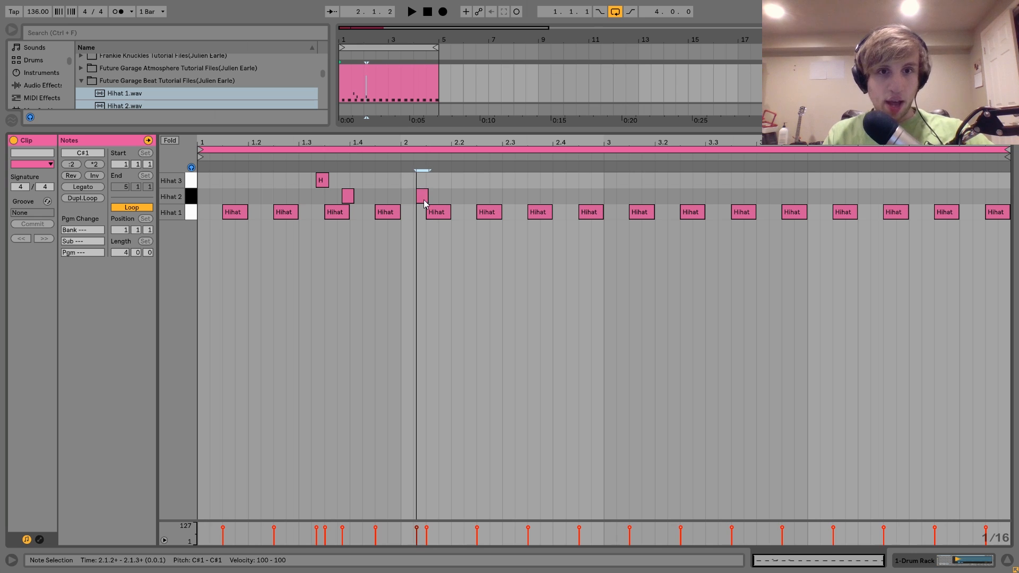
{"action": "key", "text": "Up"}
{"action": "mouse_move", "coordinate": [424, 180]}
{"action": "left_mouse_down"}
{"action": "mouse_move", "coordinate": [497, 184]}
{"action": "mouse_move", "coordinate": [500, 198]}
{"action": "mouse_move", "coordinate": [425, 180]}
{"action": "left_mouse_up"}
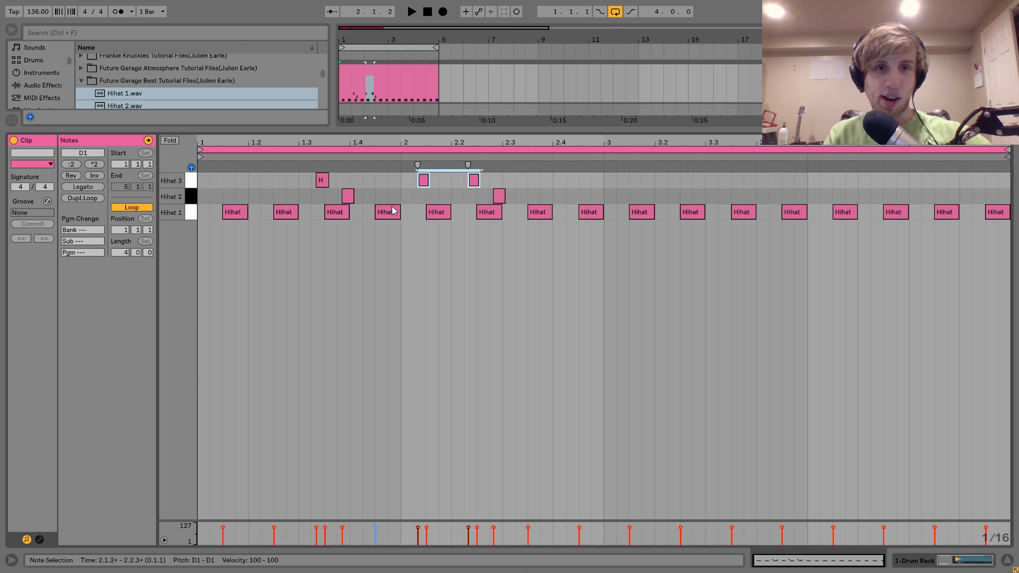
{"action": "key", "text": "space"}
{"action": "key", "text": "space"}
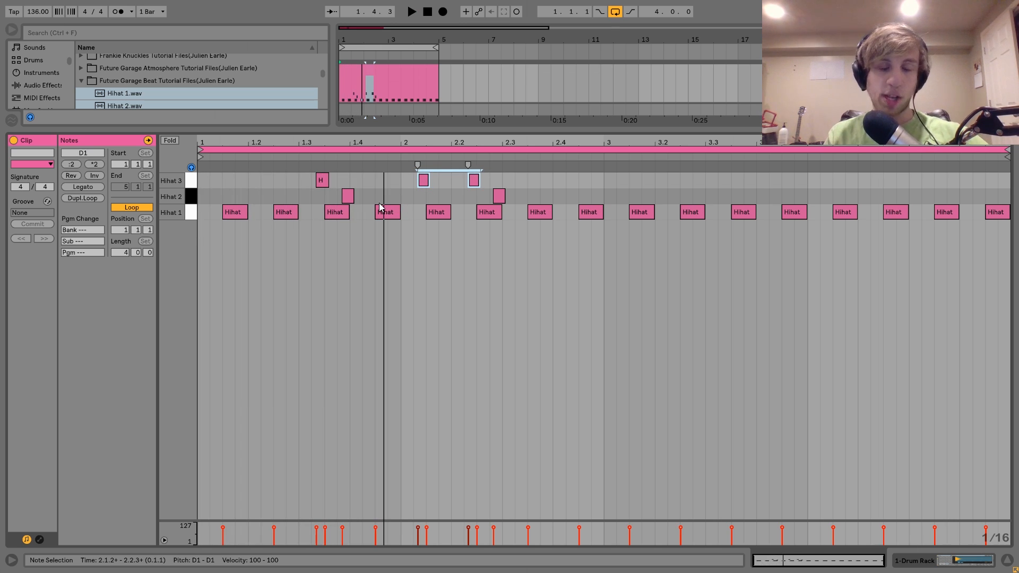
Step: Try quantizing all hi-hat notes to the grid, play the result, and undo the quantization
{"action": "key", "text": "ctrl+a"}
{"action": "key", "text": "ctrl+u"}
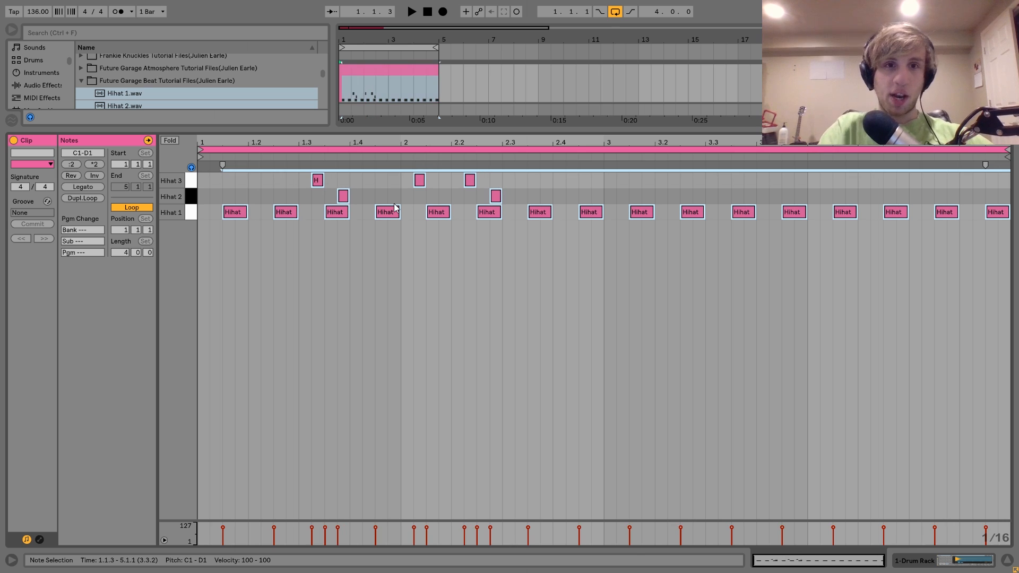
{"action": "key", "text": "space"}
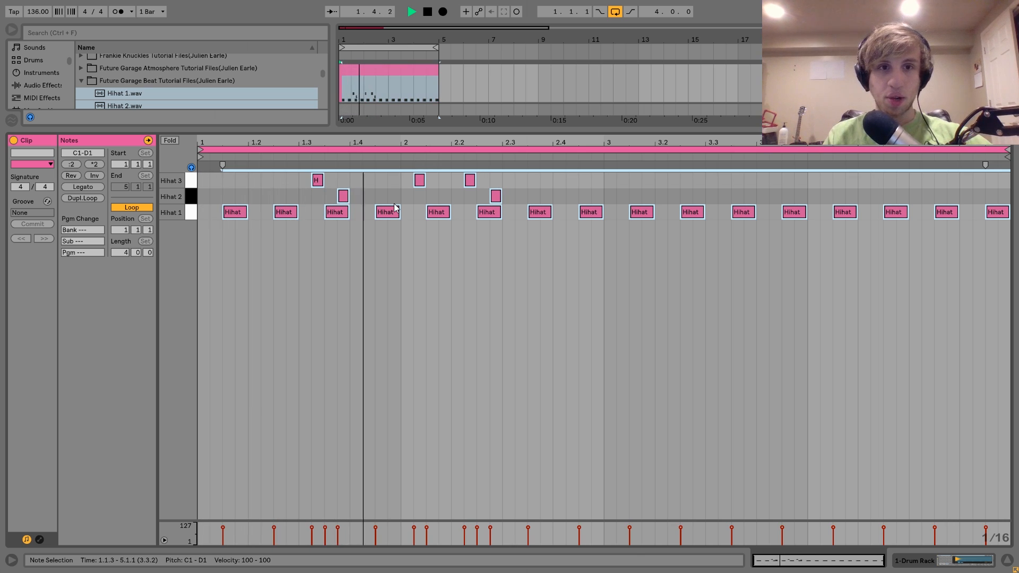
{"action": "key", "text": "space"}
{"action": "key", "text": "ctrl+z"}
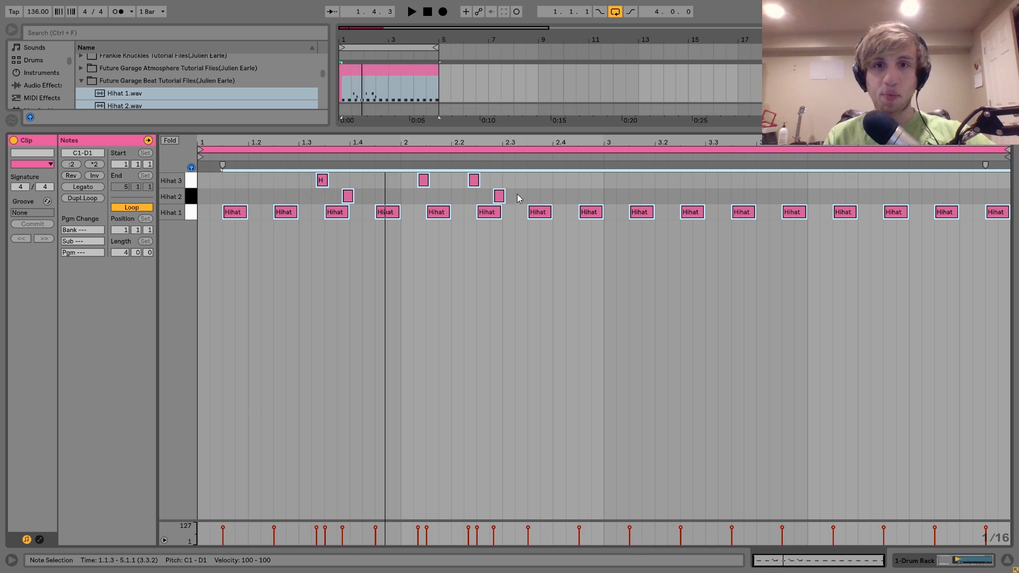
Step: Add off-grid Hihat 3 notes slightly after 2.3.4, 2.4.2 and 2.4.4, checking them in playback
{"action": "double_click", "coordinate": [573, 184]}
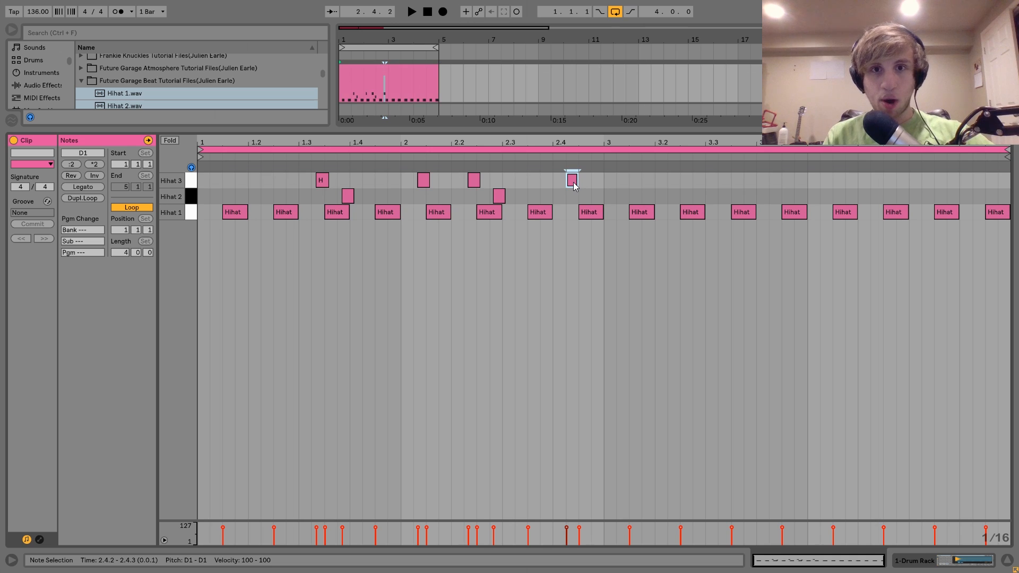
{"action": "left_click_drag", "start_coordinate": [574, 183], "coordinate": [551, 186]}
{"action": "double_click", "coordinate": [548, 181]}
{"action": "key", "text": "space"}
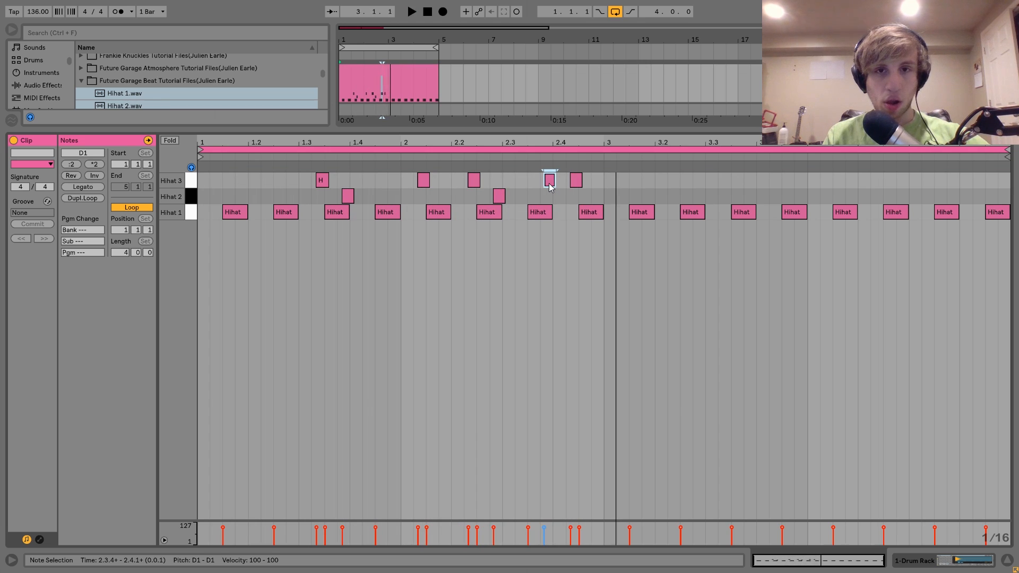
{"action": "left_click", "coordinate": [579, 179]}
{"action": "key", "text": "space"}
{"action": "left_click_drag", "start_coordinate": [579, 179], "coordinate": [604, 180]}
{"action": "key", "text": "space"}
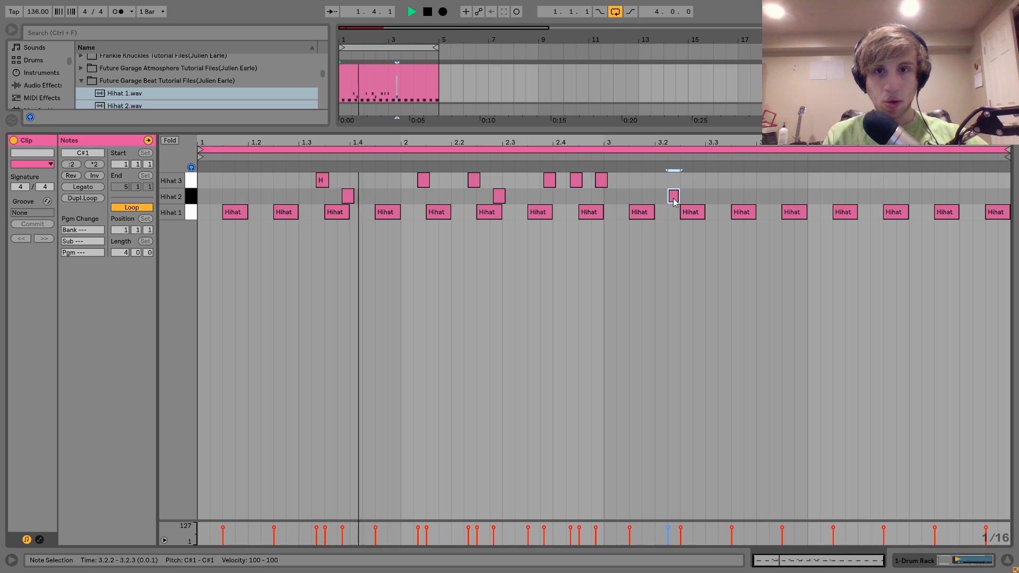
Step: Add Hihat 2 notes slightly after 3.2.2 and 3.3.2, and Hihat 3 notes at 3.3.1 and slightly after 3.3.4, checking them in playback
{"action": "double_click", "coordinate": [675, 196]}
{"action": "key", "text": "space"}
{"action": "key", "text": "space"}
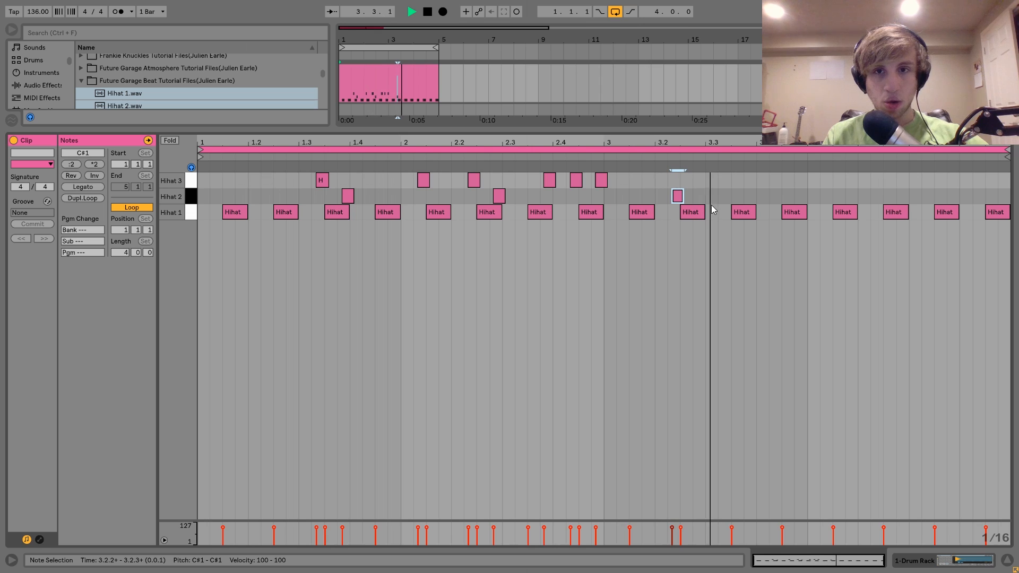
{"action": "key", "text": "space"}
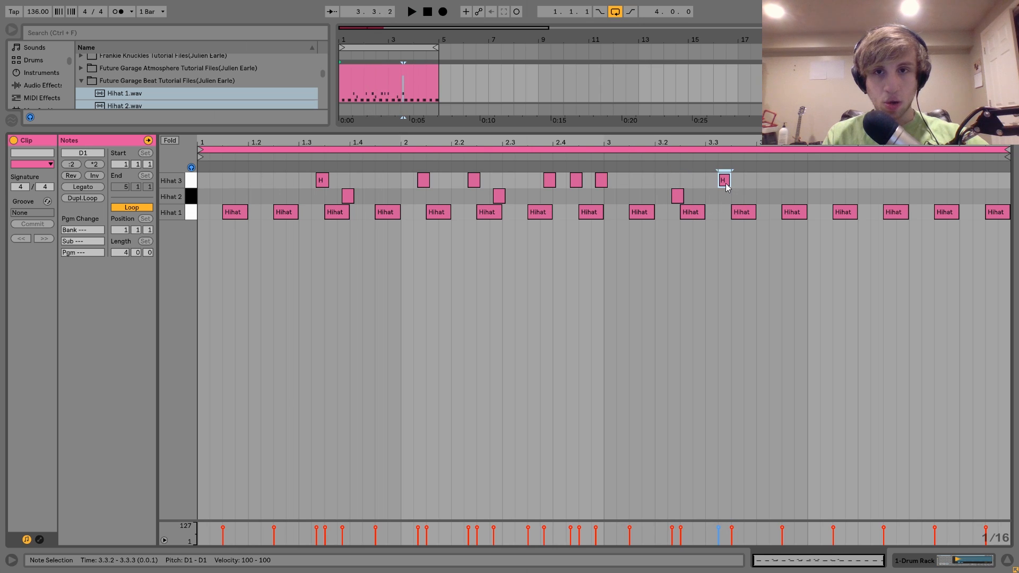
{"action": "double_click", "coordinate": [737, 181]}
{"action": "left_click_drag", "start_coordinate": [741, 185], "coordinate": [752, 184]}
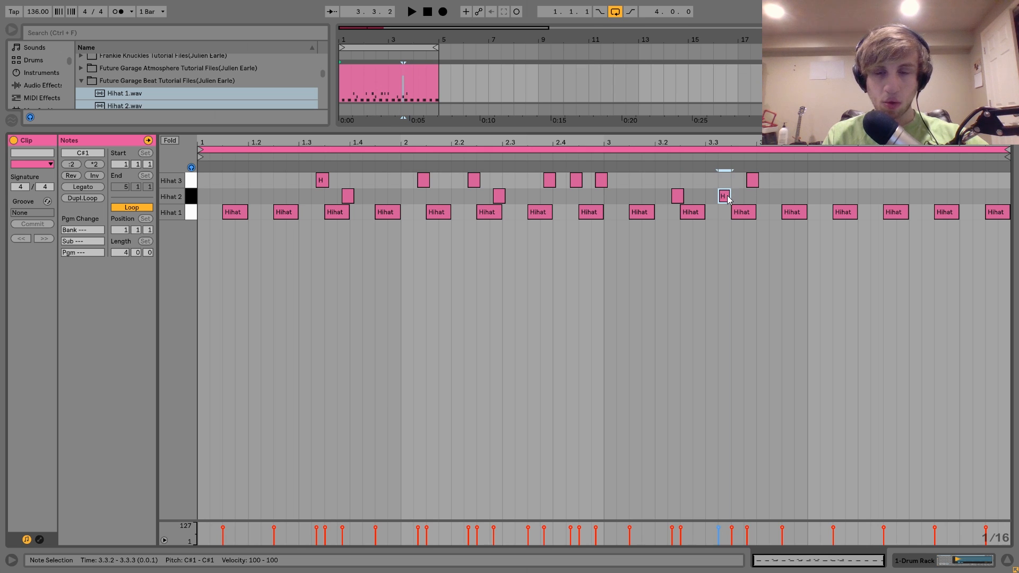
{"action": "left_click_drag", "start_coordinate": [727, 198], "coordinate": [711, 183]}
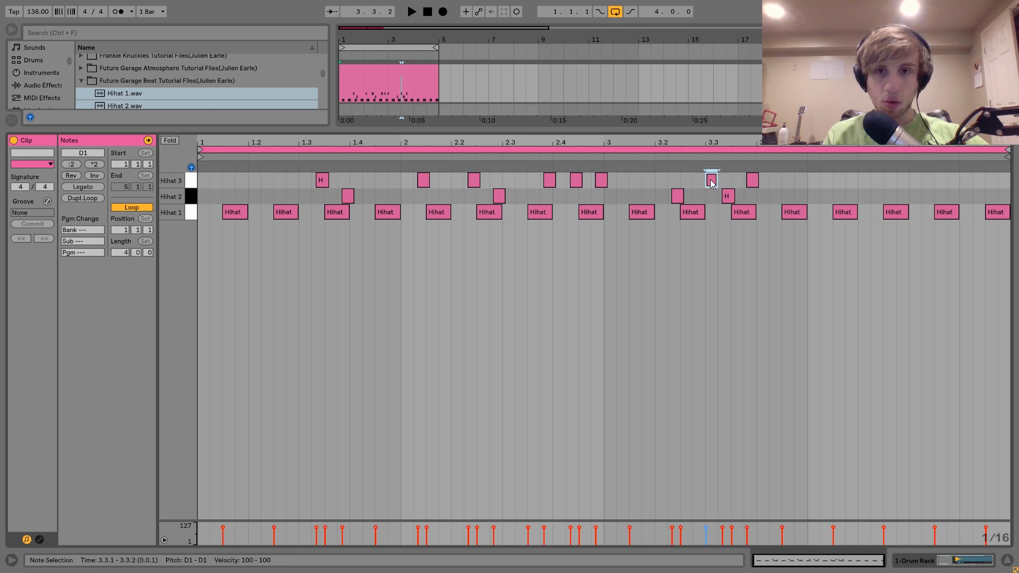
{"action": "key", "text": "space"}
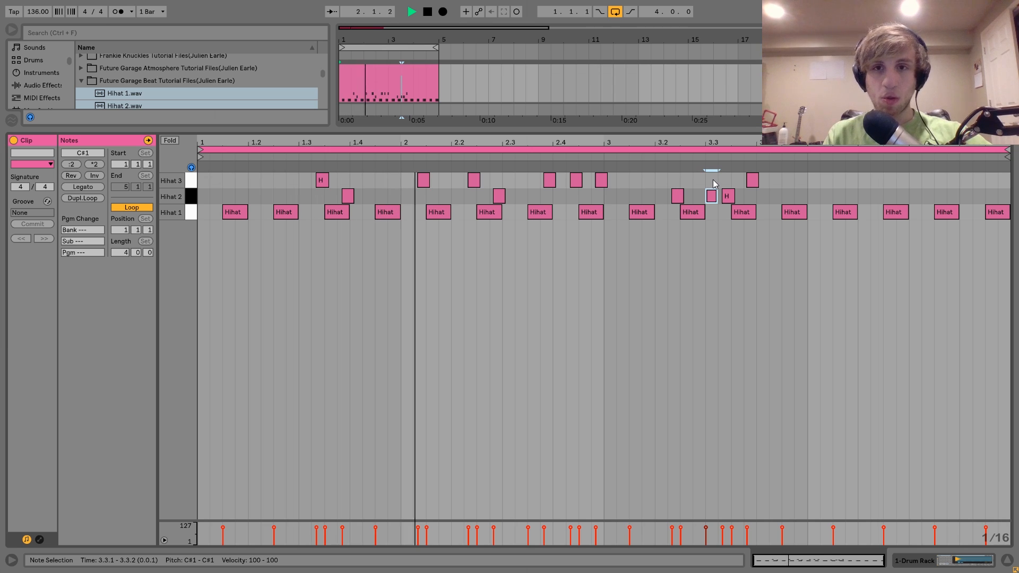
{"action": "key", "text": "Up"}
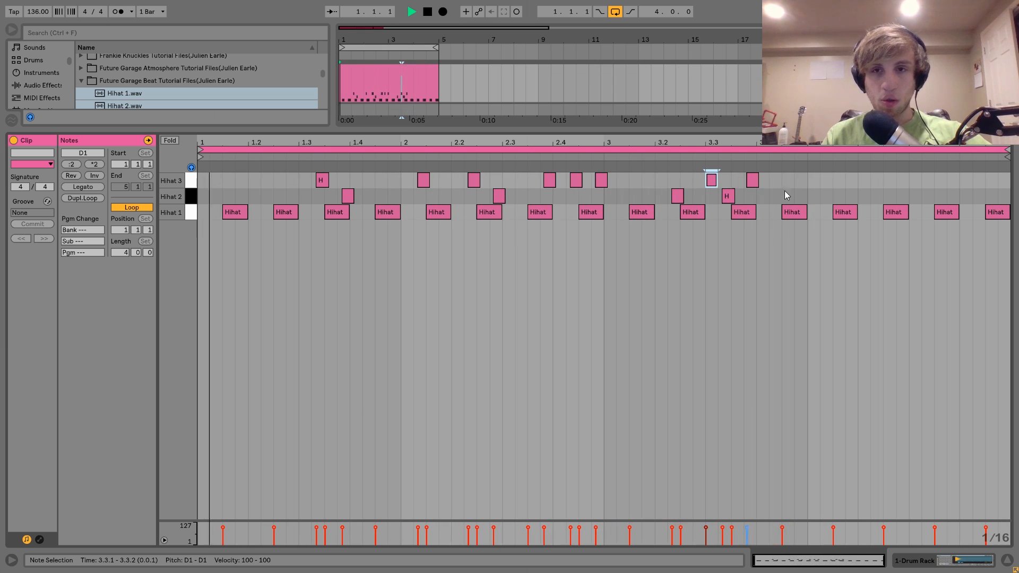
Step: Add an off-grid Hihat 3 note slightly after 3.4.4 and Hihat 2 notes slightly after 4.1.2 and 4.1.4
{"action": "double_click", "coordinate": [801, 196]}
{"action": "key", "text": "space"}
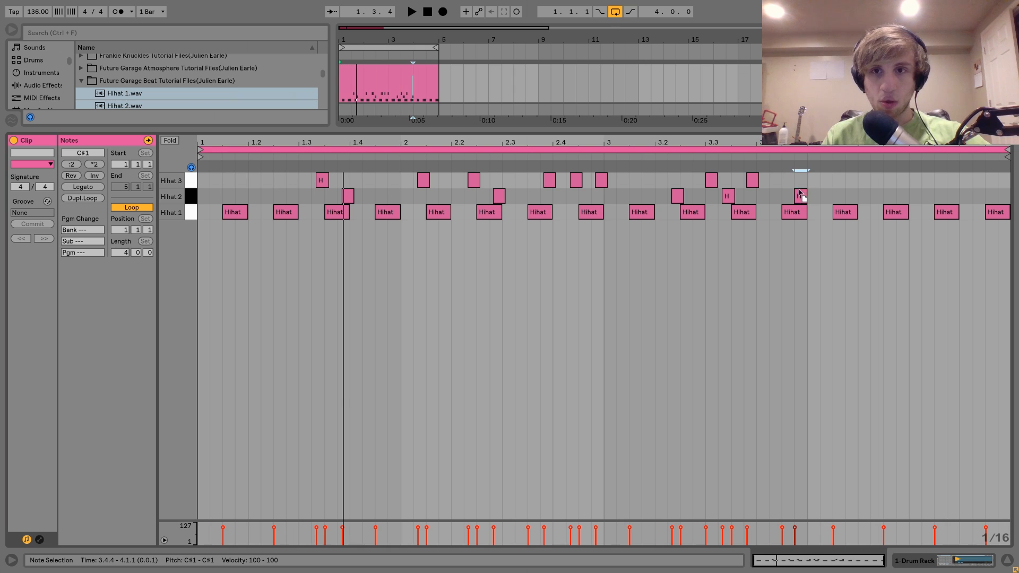
{"action": "left_click_drag", "start_coordinate": [799, 190], "coordinate": [804, 183]}
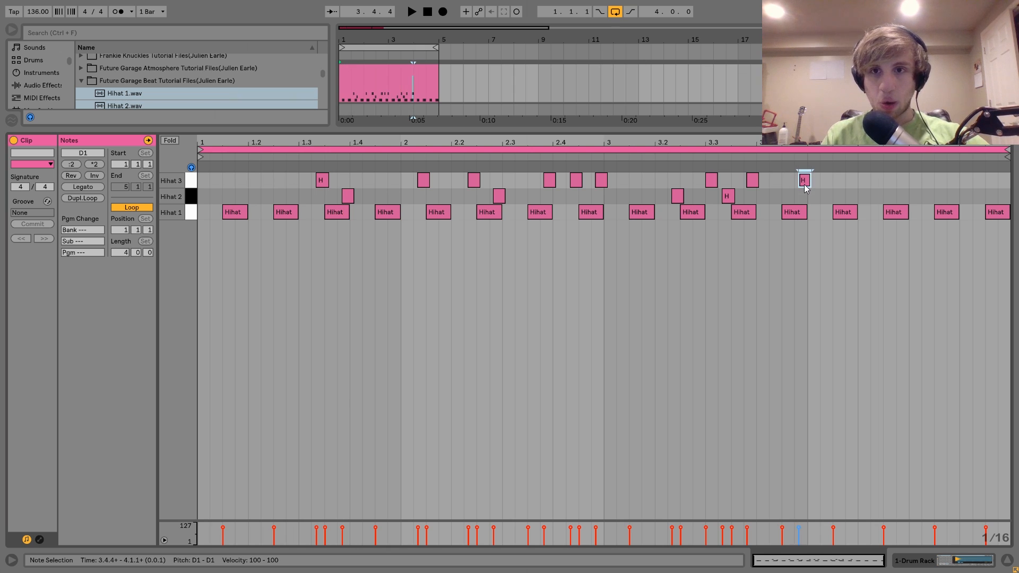
{"action": "double_click", "coordinate": [830, 196]}
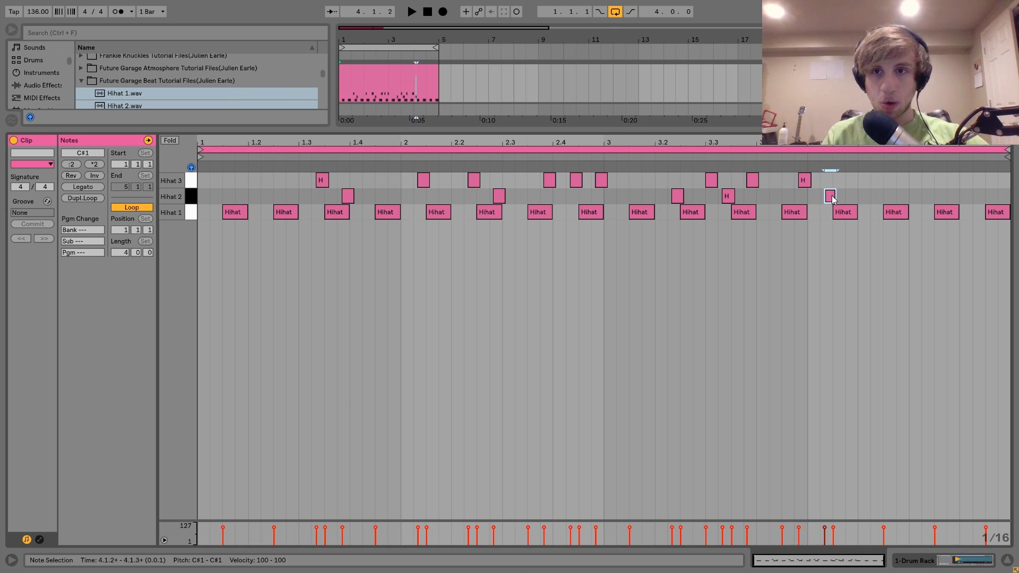
{"action": "double_click", "coordinate": [856, 197]}
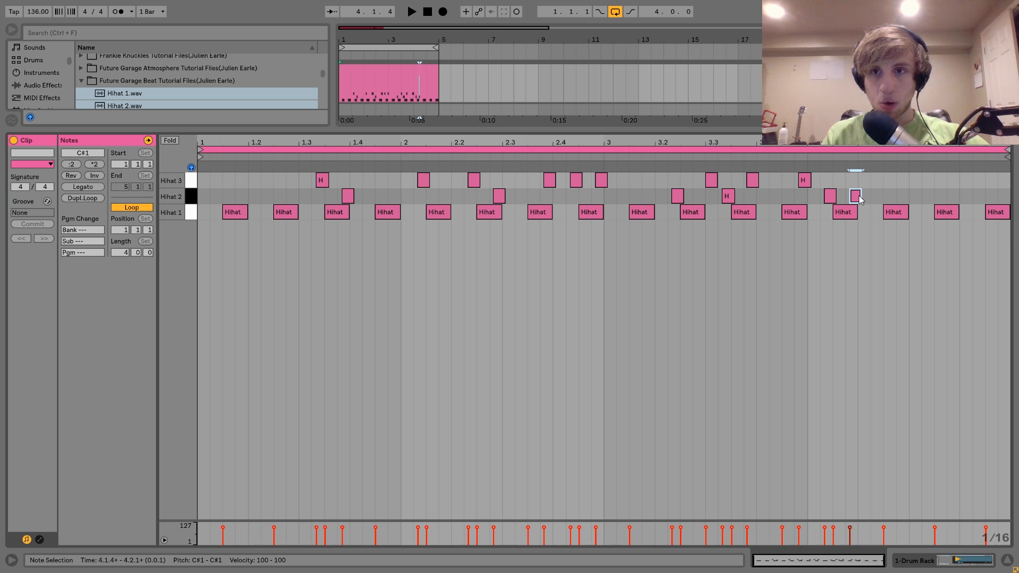
Step: Add off-grid Hihat 3 notes slightly after 4.2.4, 4.4.2 and 4.4.4, and a Hihat 2 note slightly after 4.3.2
{"action": "double_click", "coordinate": [906, 181]}
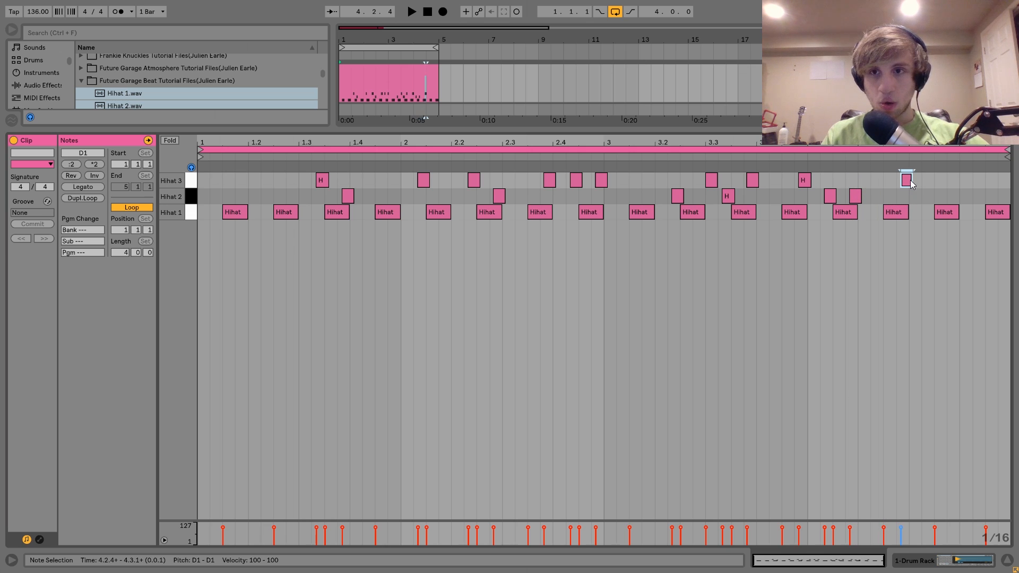
{"action": "double_click", "coordinate": [931, 197]}
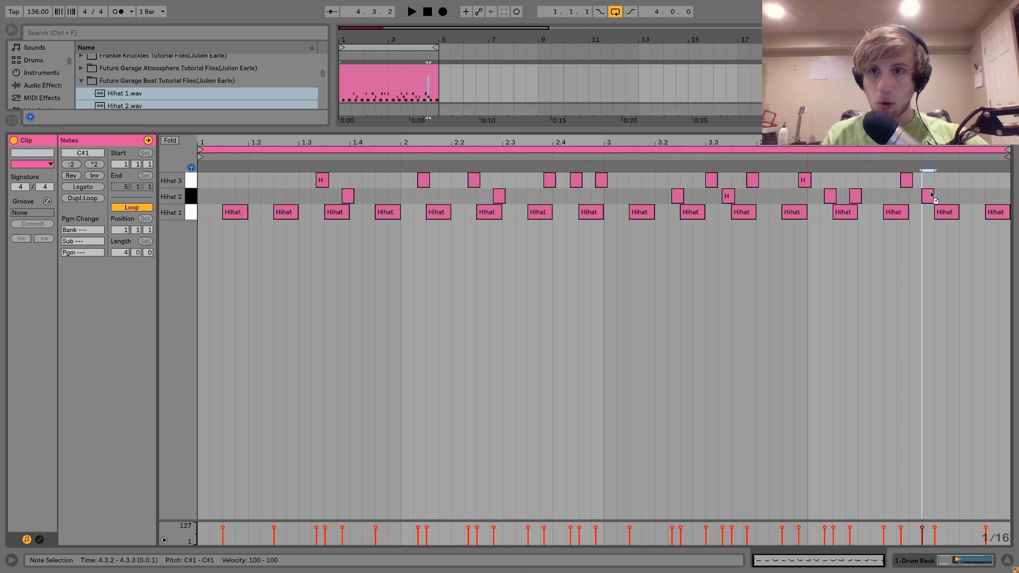
{"action": "double_click", "coordinate": [983, 180]}
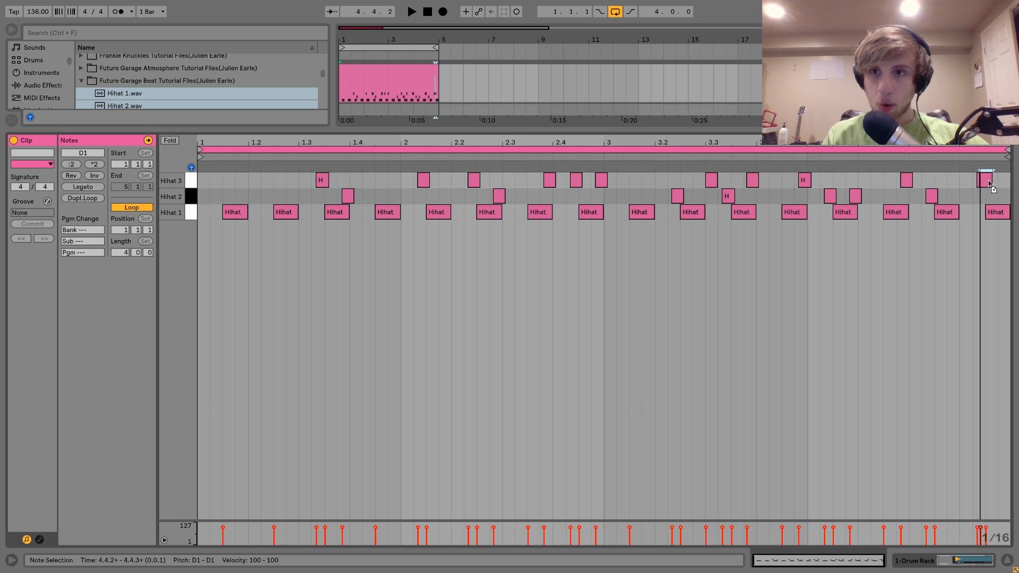
{"action": "double_click", "coordinate": [1003, 181]}
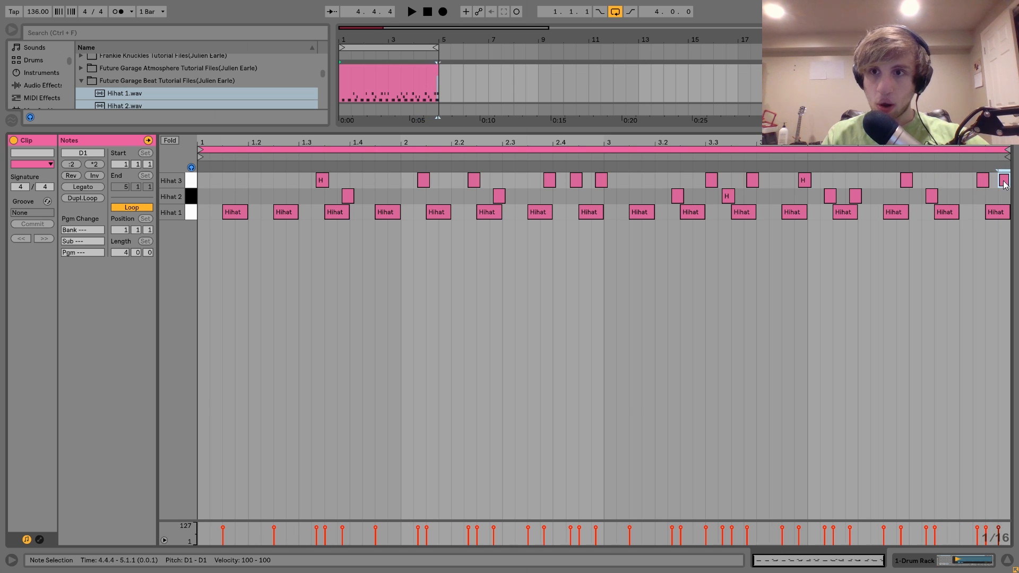
{"action": "left_click_drag", "start_coordinate": [1004, 184], "coordinate": [1007, 187]}
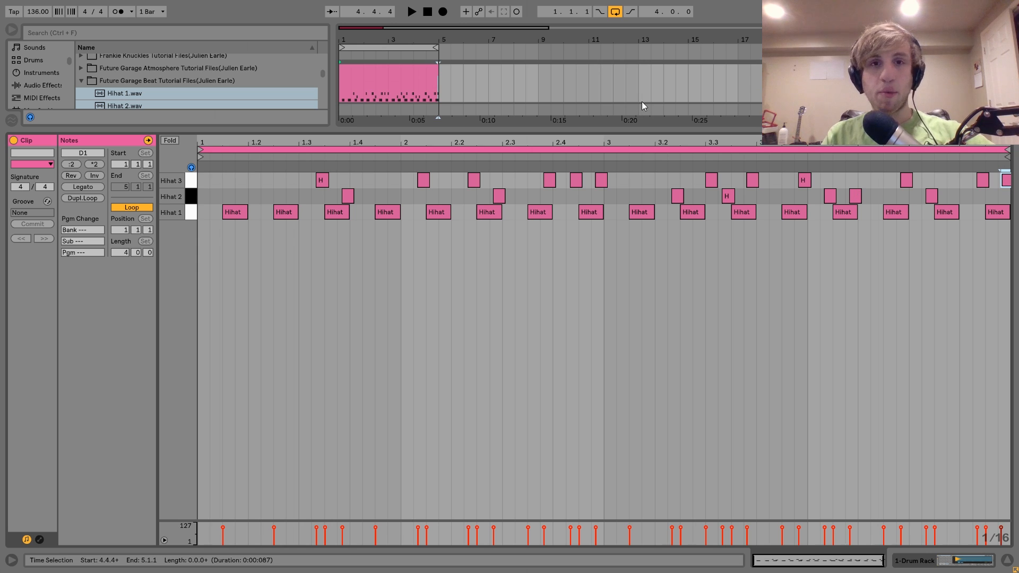
Step: Play back the four-bar hi-hat pattern and reopen its clip
{"action": "key", "text": "space"}
{"action": "key", "text": "shift+Tab"}
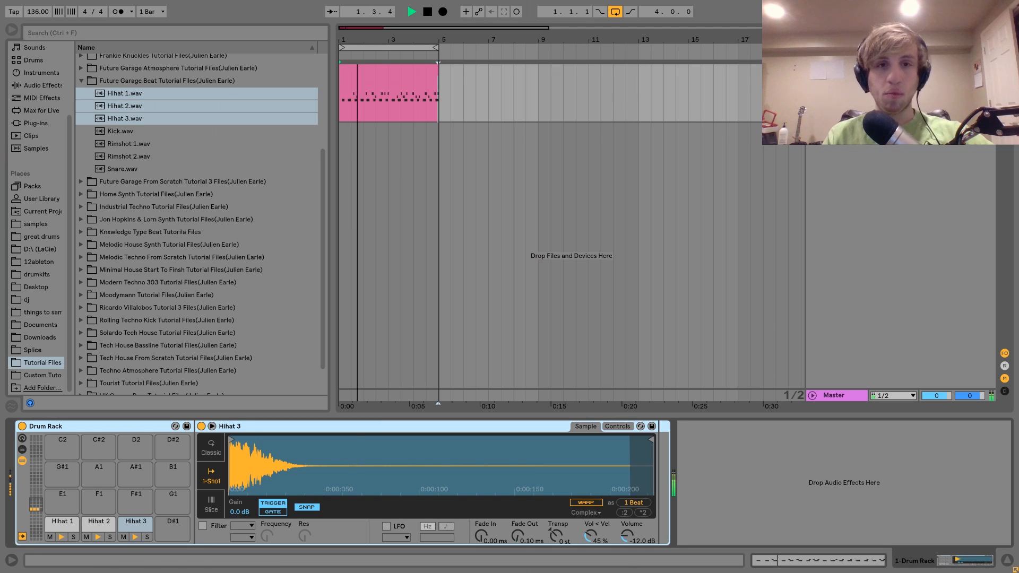
{"action": "left_click", "coordinate": [377, 72]}
{"action": "key", "text": "space"}
{"action": "double_click", "coordinate": [377, 71]}
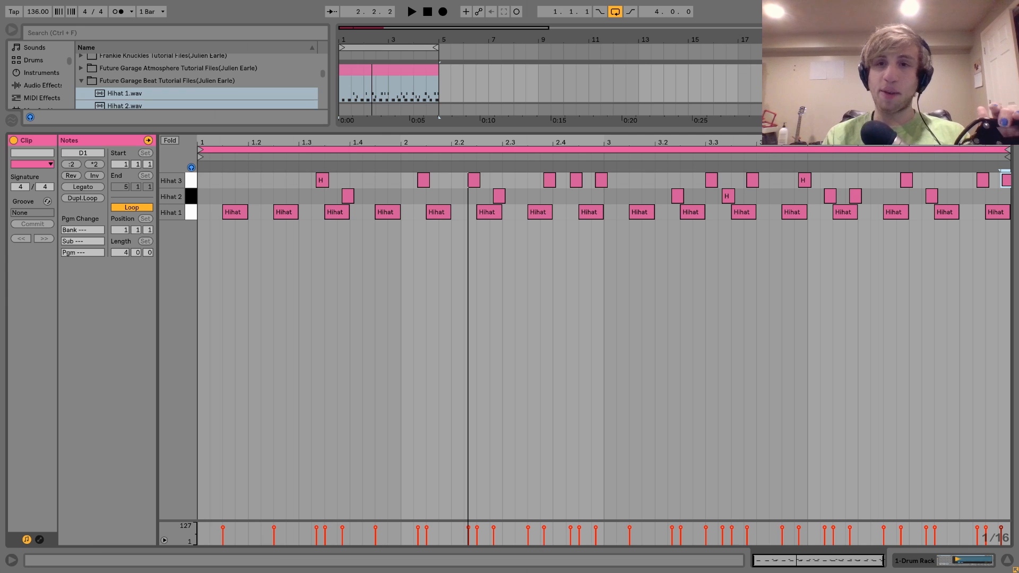
Step: Insert a new MIDI track below the hi-hats and load an empty Drum Rack onto it
{"action": "key", "text": "shift+Tab"}
{"action": "key", "text": "ctrl+shift+t"}
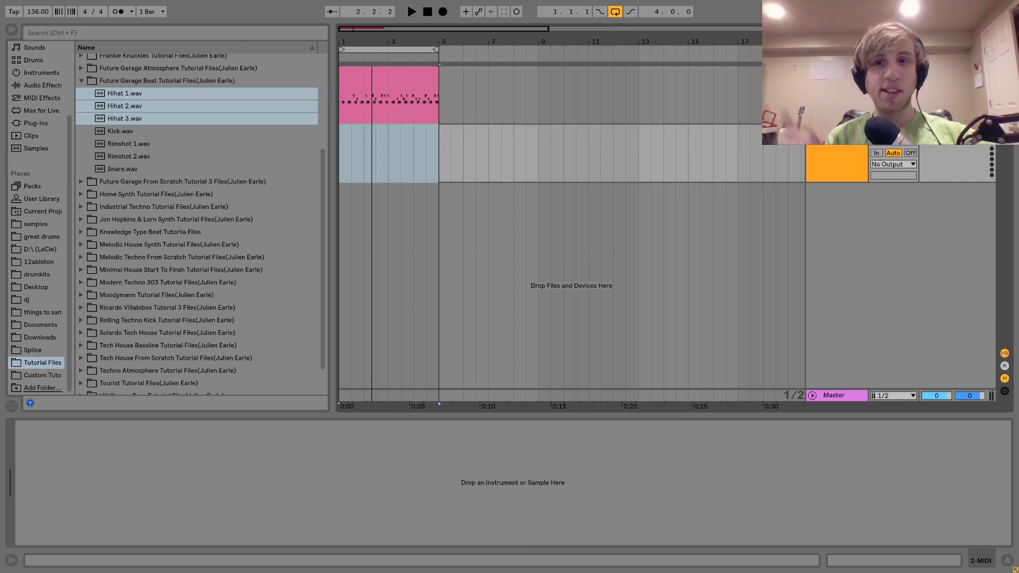
{"action": "left_click", "coordinate": [32, 59]}
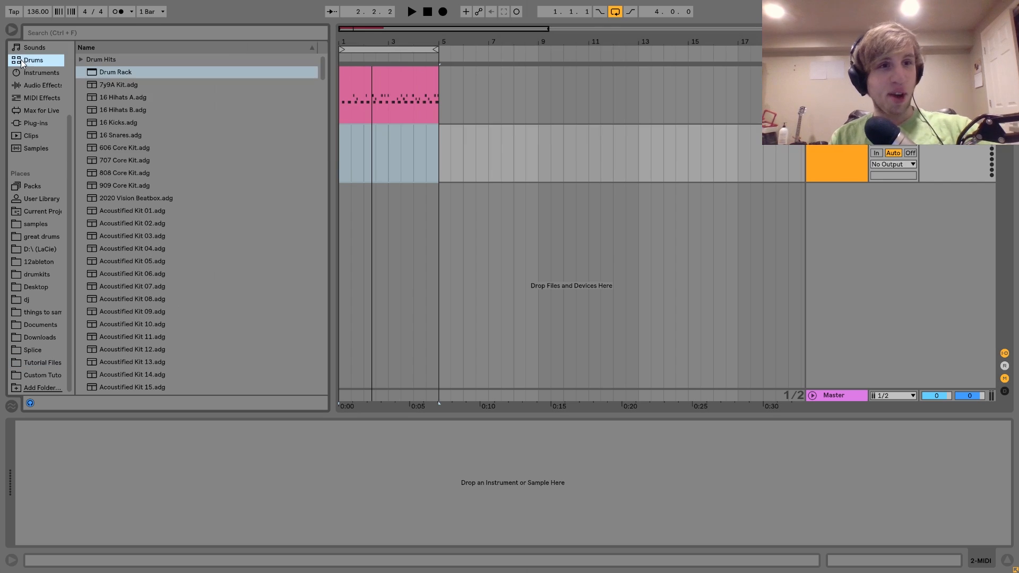
{"action": "double_click", "coordinate": [107, 72]}
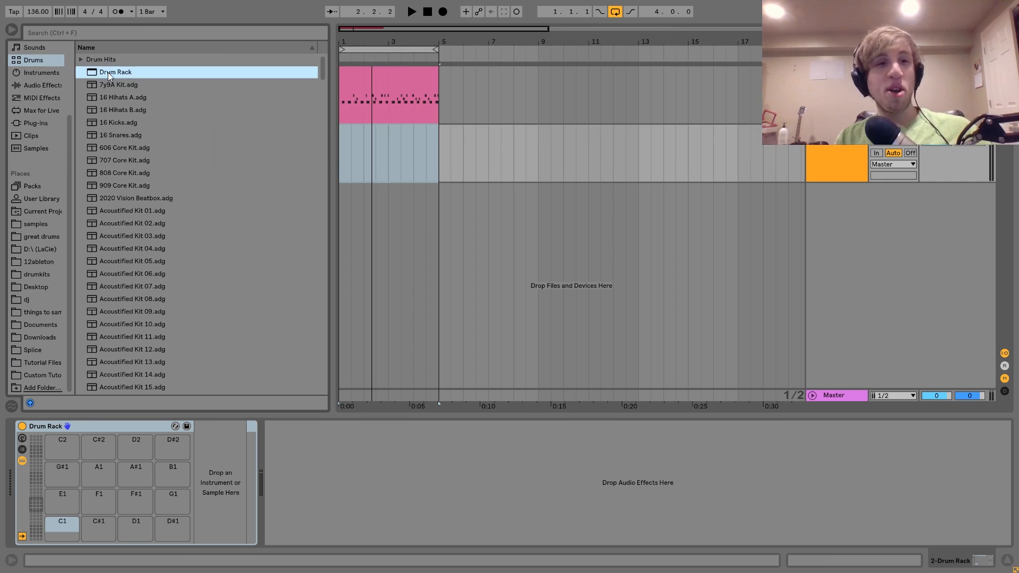
Step: Load Rimshot 1.wav and Rimshot 2.wav from the Future Garage Beat folder onto the Drum Rack's C1 and C#1 pads
{"action": "left_click", "coordinate": [33, 363]}
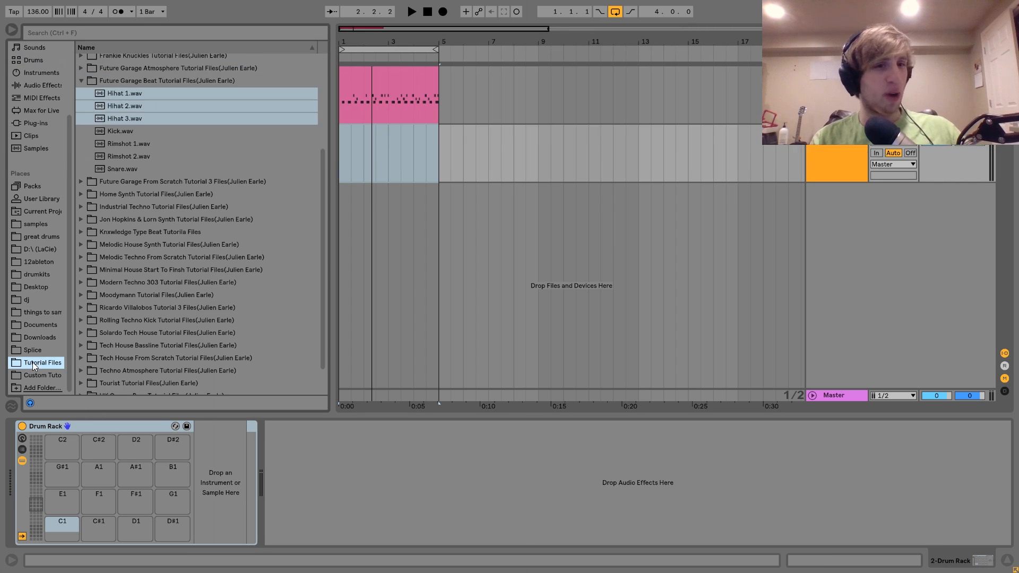
{"action": "left_click", "coordinate": [124, 142]}
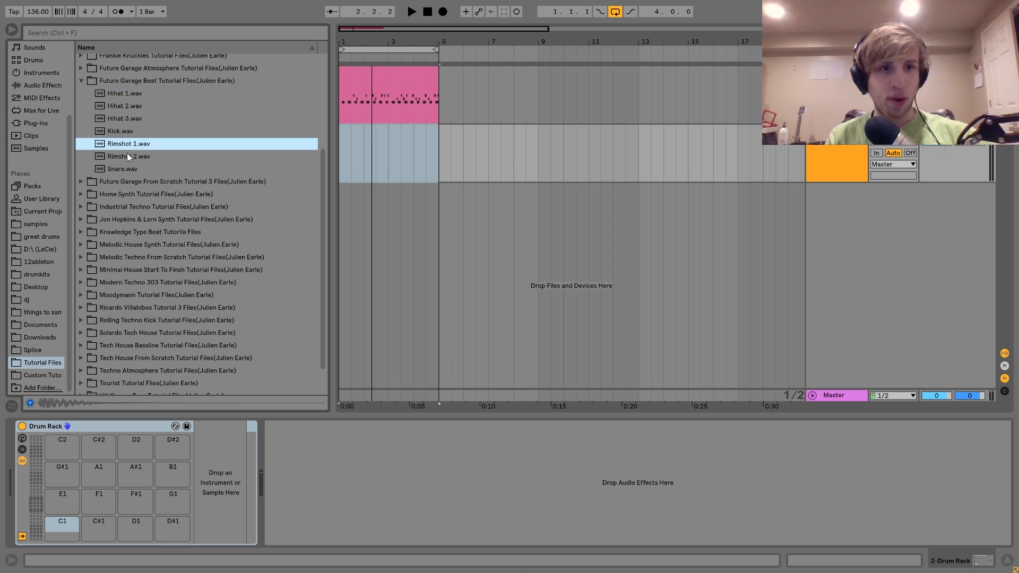
{"action": "left_click", "coordinate": [129, 157], "text": "shift"}
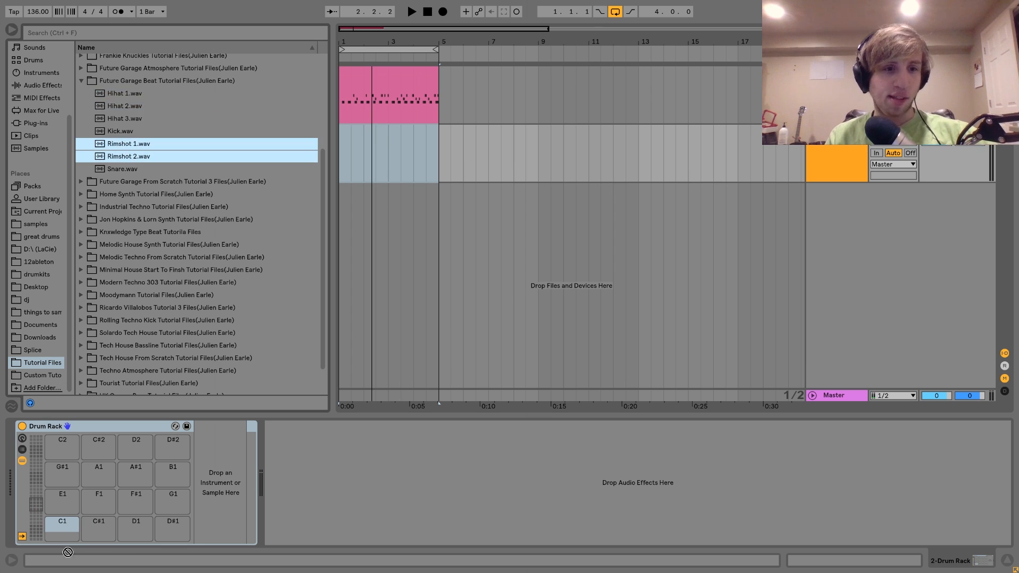
{"action": "left_click_drag", "start_coordinate": [68, 552], "coordinate": [62, 528]}
Step: Create a four-bar MIDI clip on the rimshot track, place a Rimshot 2 note slightly after 1.1.2, and play it
{"action": "left_click", "coordinate": [441, 158]}
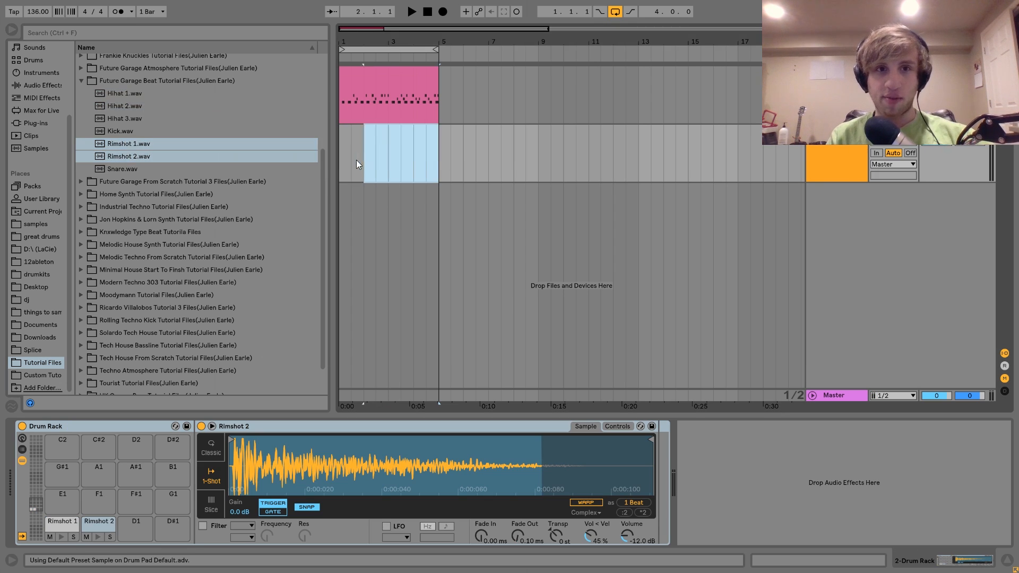
{"action": "double_click", "coordinate": [338, 164]}
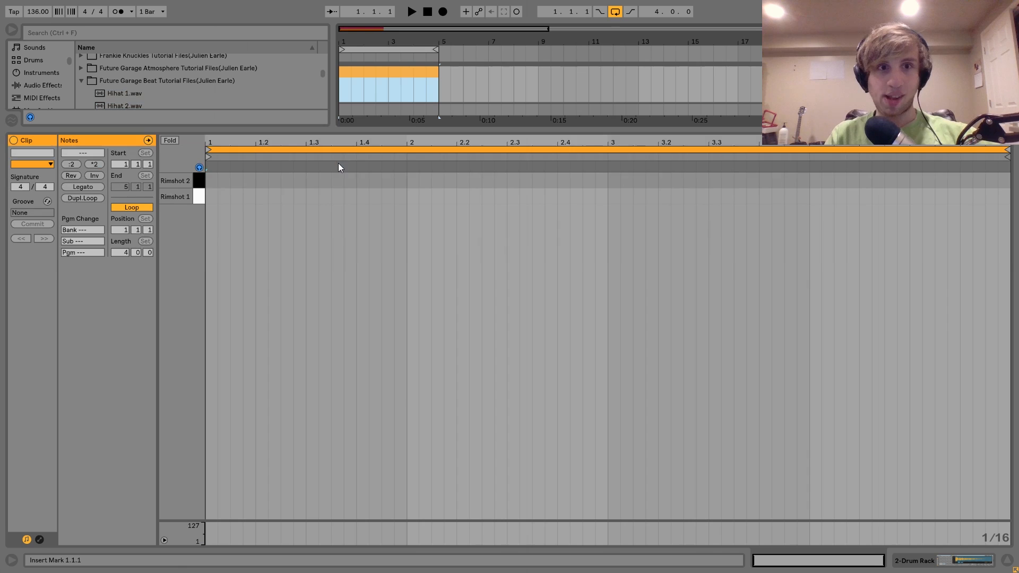
{"action": "double_click", "coordinate": [231, 201]}
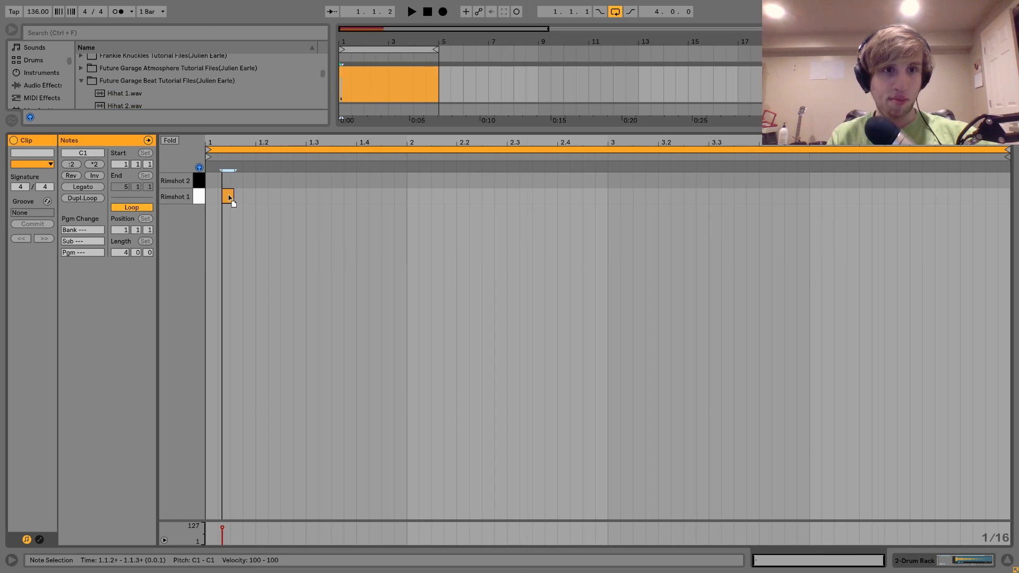
{"action": "key", "text": "Up"}
{"action": "key", "text": "space"}
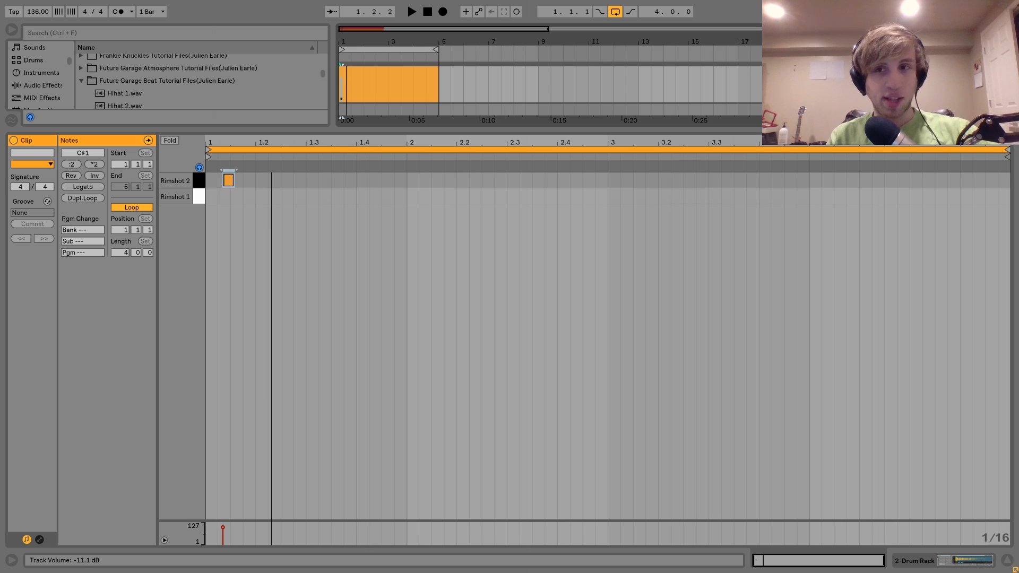
{"action": "key", "text": "space"}
{"action": "key", "text": "space"}
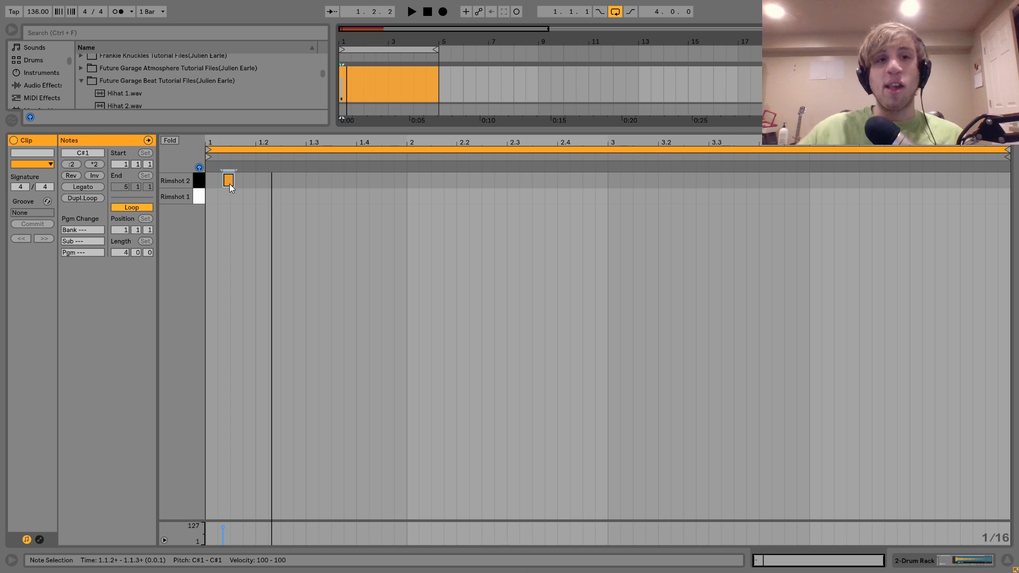
{"action": "left_click", "coordinate": [200, 182]}
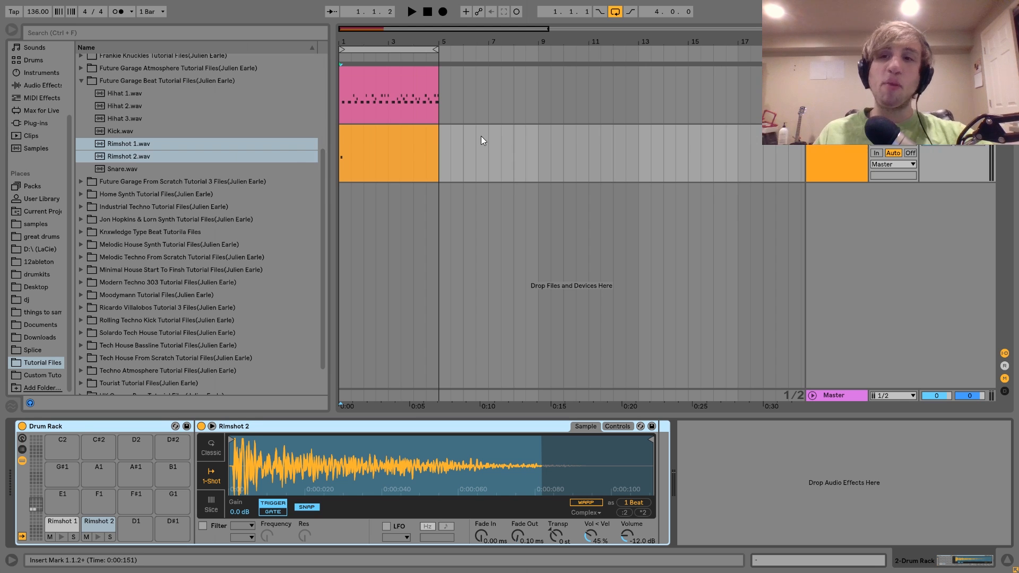
Step: Set Hihat 2's volume to -17.0 dB in the hi-hat Drum Rack and play the loop
{"action": "left_click", "coordinate": [837, 95]}
{"action": "key", "text": "space"}
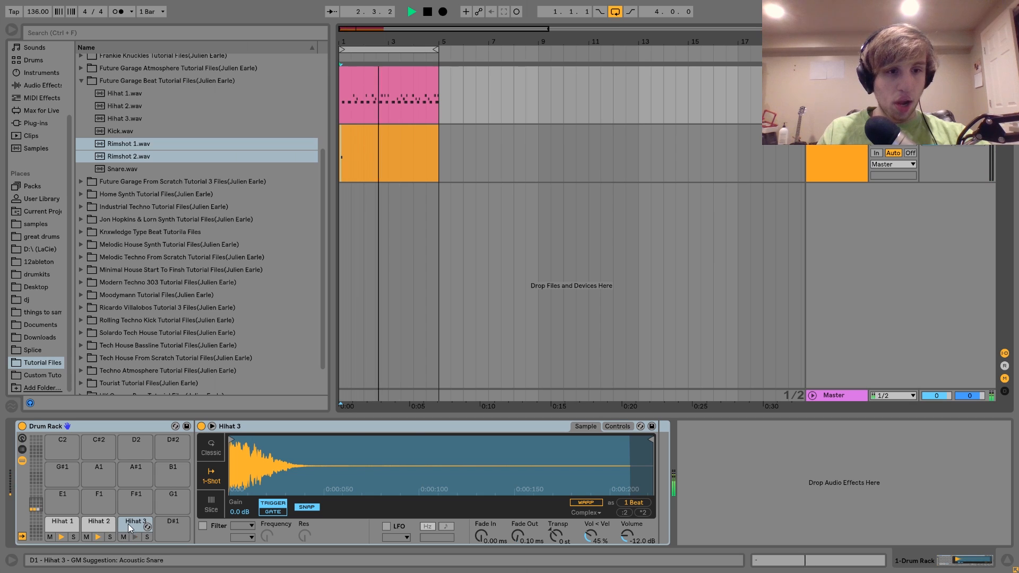
{"action": "key", "text": "space"}
{"action": "left_click", "coordinate": [99, 522]}
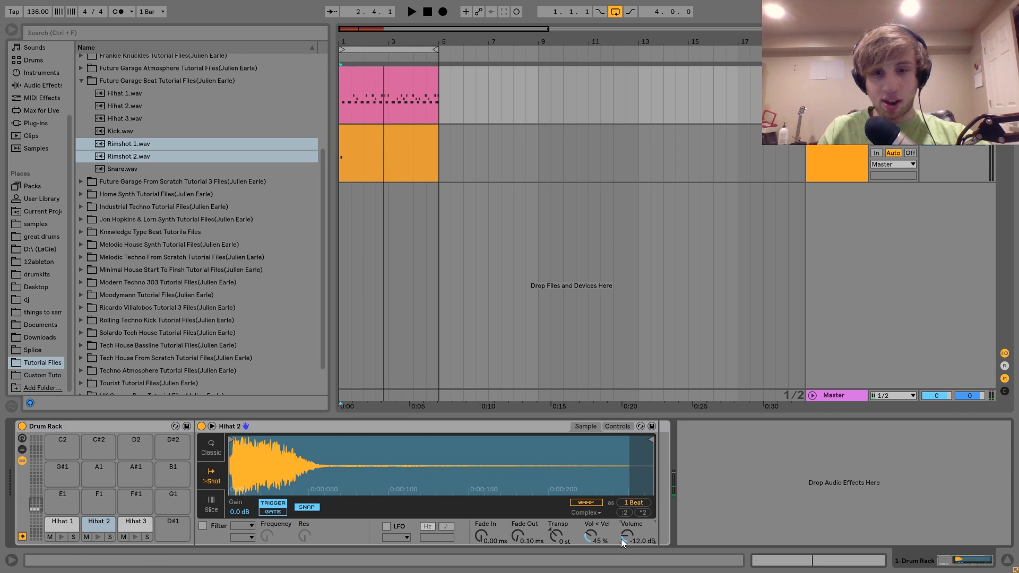
{"action": "key", "text": "space"}
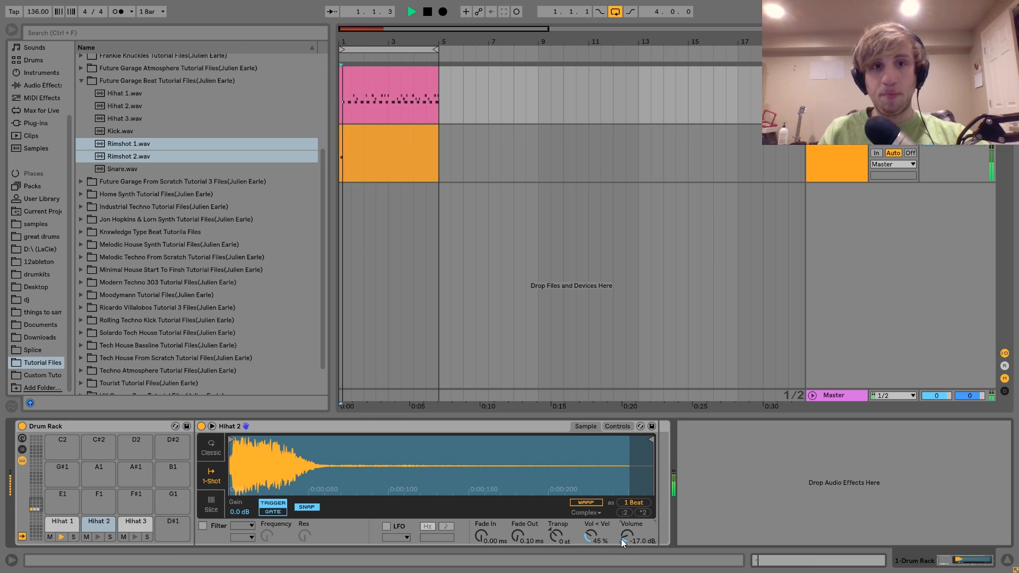
Step: Open the rimshot clip, copy its Rimshot 2 note to slightly after 1.2.4, and play the loop
{"action": "left_click", "coordinate": [817, 166]}
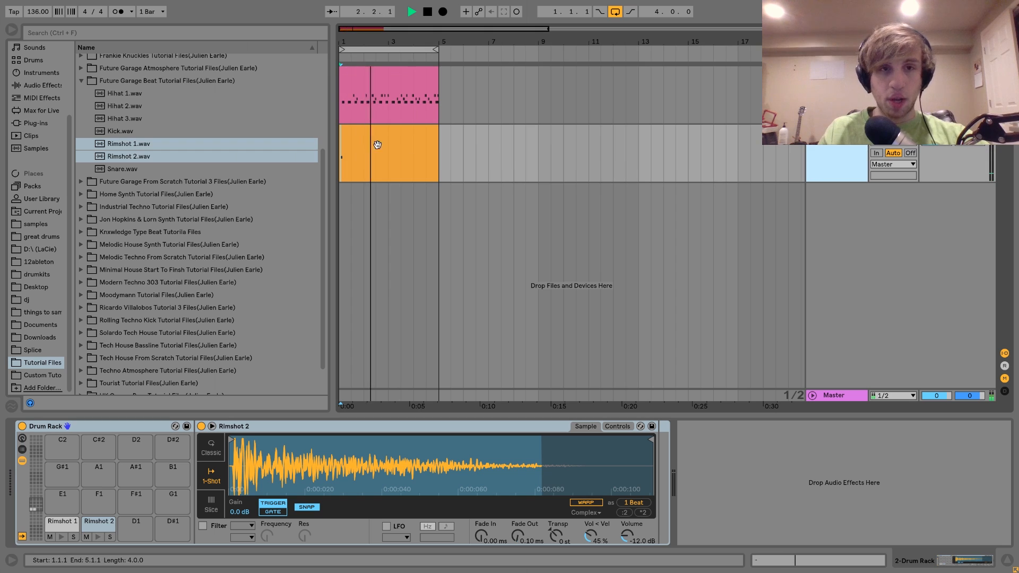
{"action": "double_click", "coordinate": [817, 167]}
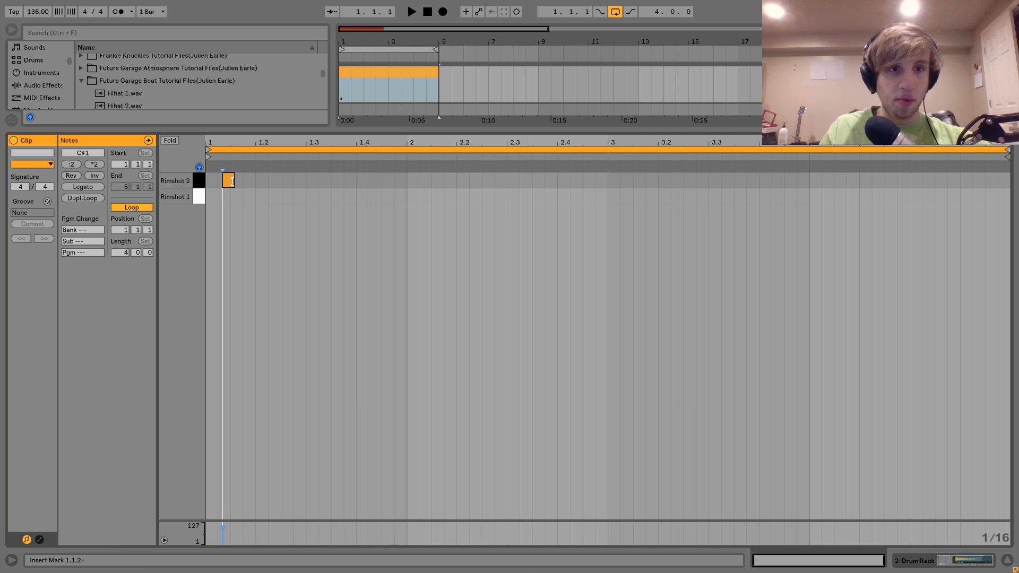
{"action": "left_click_drag", "start_coordinate": [232, 182], "coordinate": [305, 186]}
{"action": "key", "text": "space"}
{"action": "key", "text": "space"}
{"action": "key", "text": "space"}
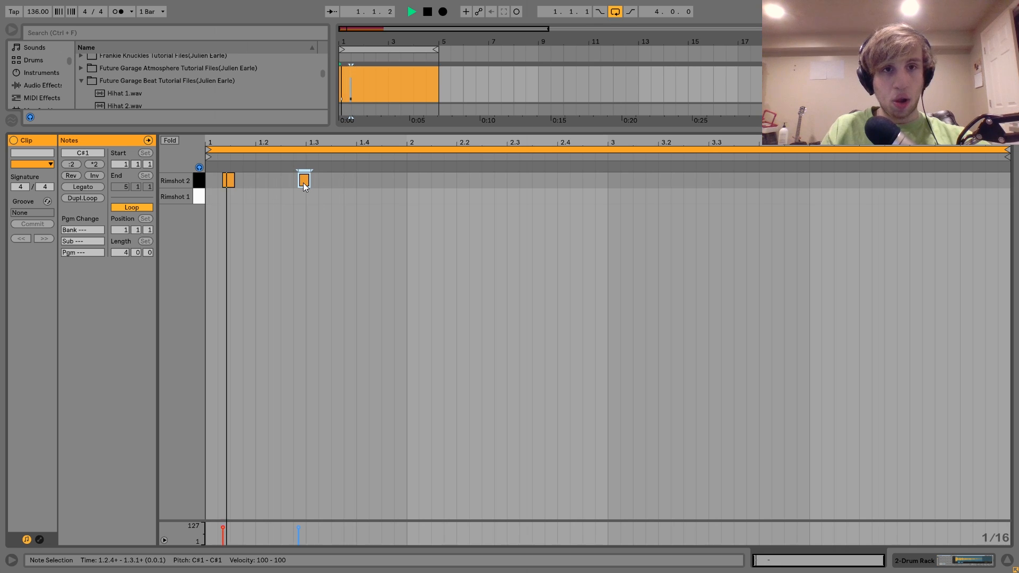
Step: Duplicate the second Rimshot 2 note to slightly after 1.3.4 and shift the copy to the Rimshot 1 row
{"action": "key", "text": "ctrl+d"}
{"action": "key", "text": "Right"}
{"action": "key", "text": "Right"}
{"action": "key", "text": "Right"}
{"action": "key", "text": "Right"}
{"action": "key", "text": "Right"}
{"action": "key", "text": "space"}
{"action": "key", "text": "alt+Right"}
{"action": "key", "text": "space"}
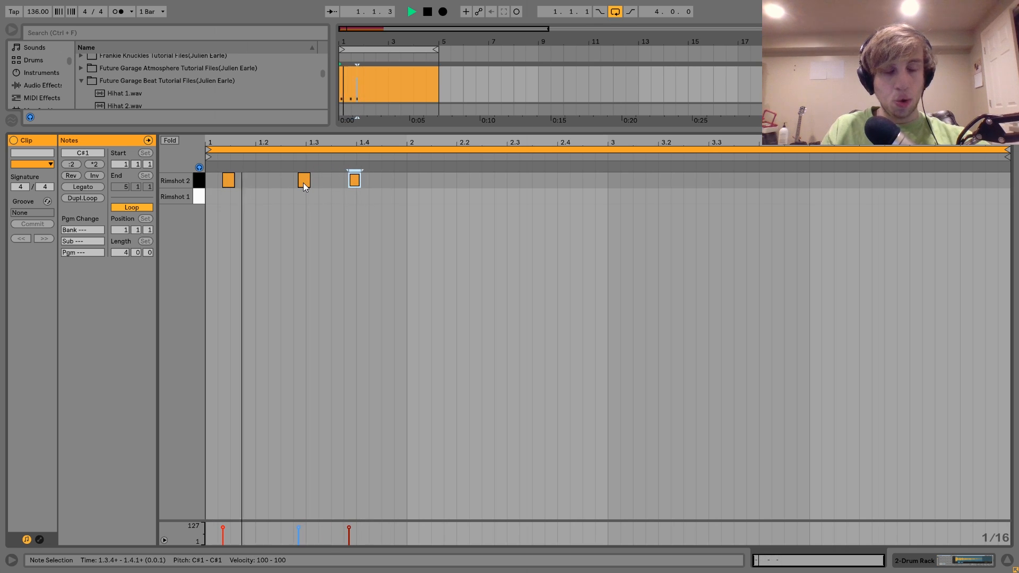
{"action": "key", "text": "Down"}
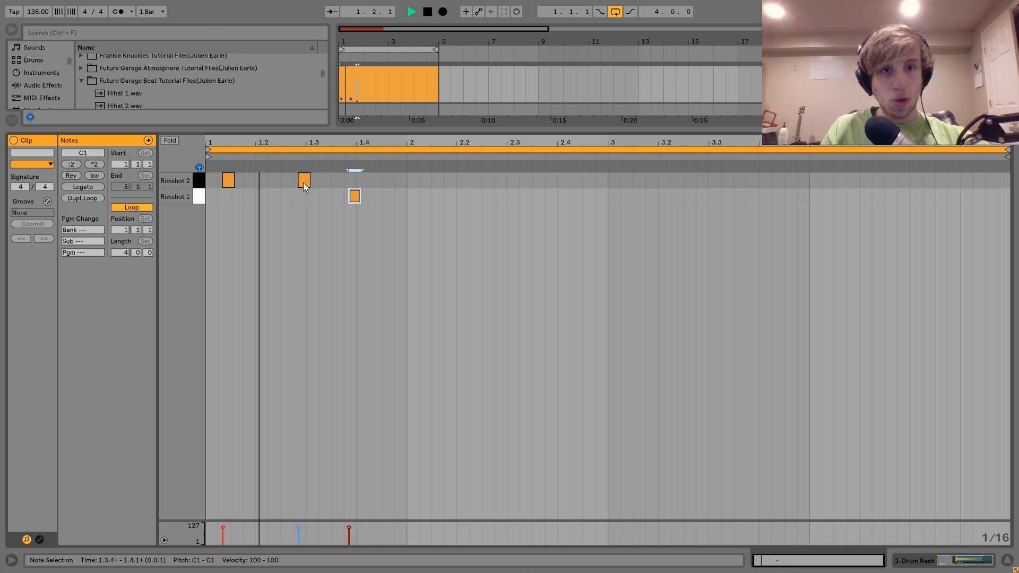
Step: Move the Rimshot 1 note to slightly after 1.2.2, between the two Rimshot 2 notes, and play the loop
{"action": "key", "text": "Left"}
{"action": "key", "text": "Left"}
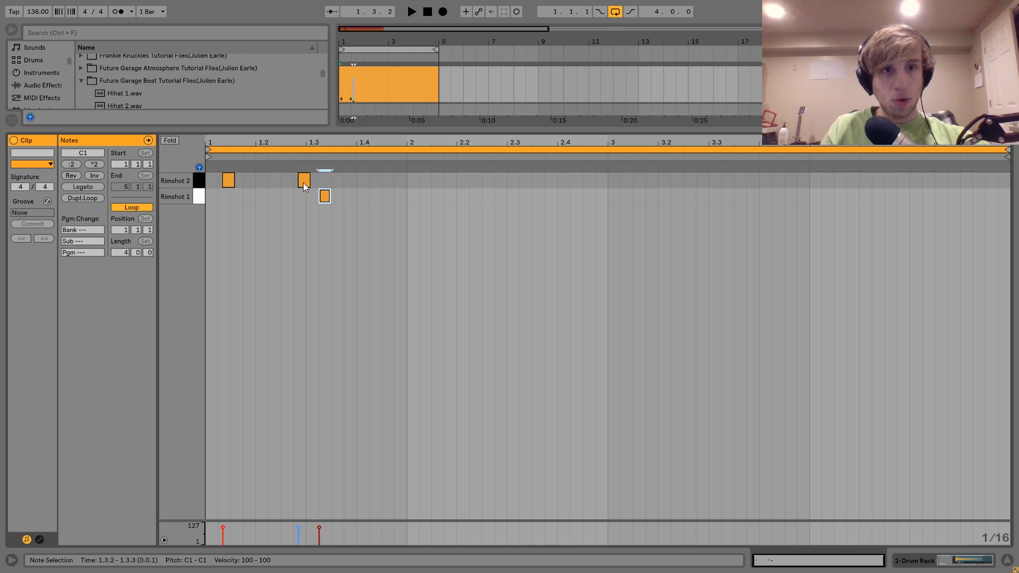
{"action": "key", "text": "Left"}
{"action": "key", "text": "Left"}
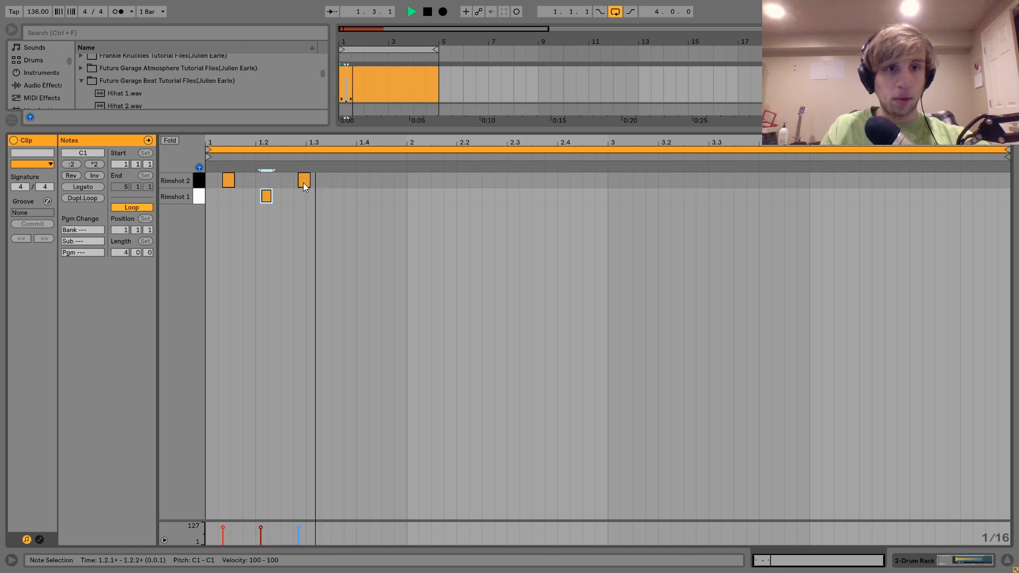
{"action": "key", "text": "space"}
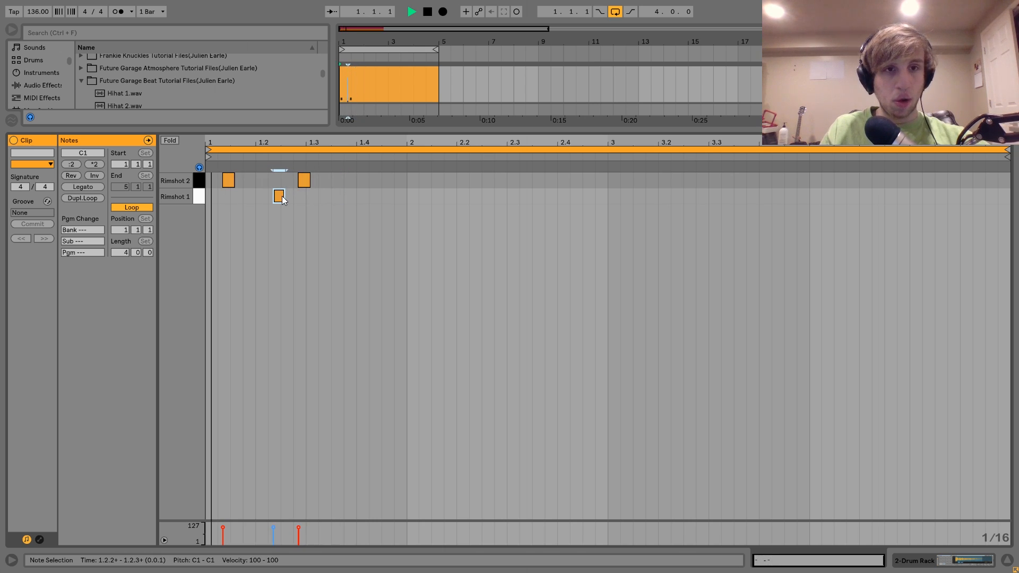
{"action": "key", "text": "space"}
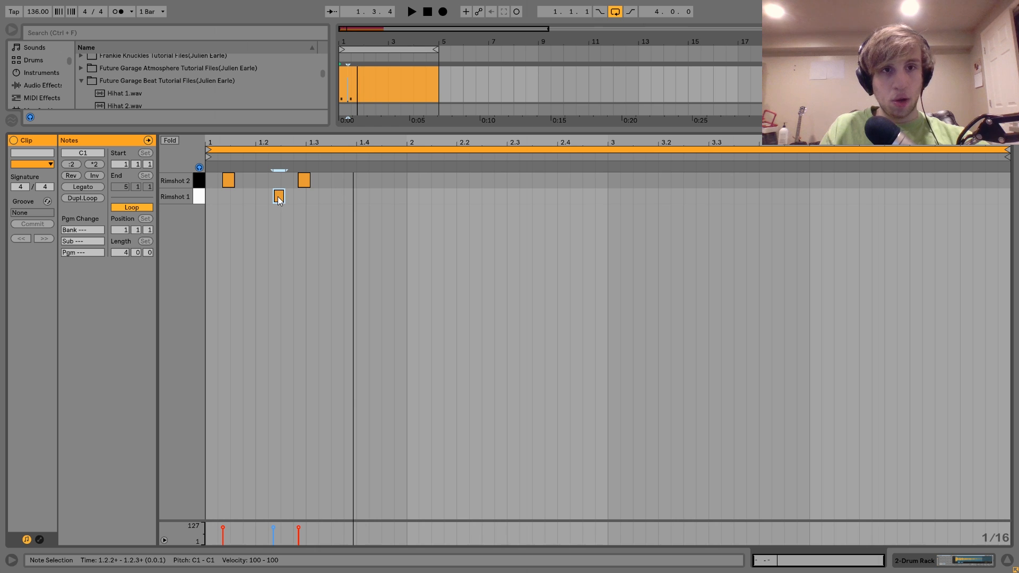
Step: Add copies of the note on Rimshot 1 slightly after 1.4.4 and on Rimshot 2 slightly after 2.1.4
{"action": "left_click_drag", "start_coordinate": [279, 200], "coordinate": [454, 187]}
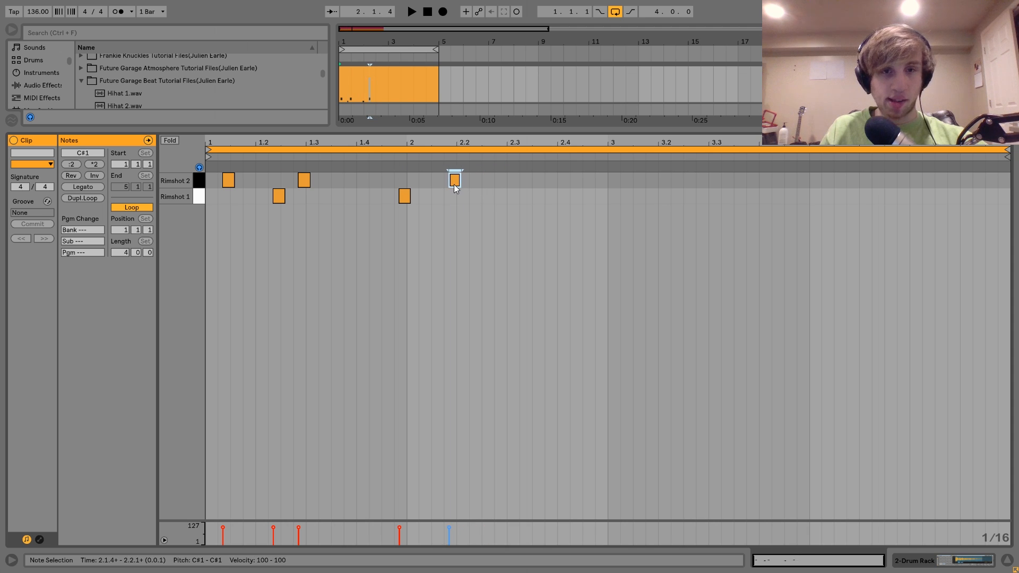
Step: Try an extra Rimshot 2 note slightly after 2.2.4 and delete it again
{"action": "key", "text": "Right"}
{"action": "key", "text": "Right"}
{"action": "key", "text": "Right"}
{"action": "key", "text": "space"}
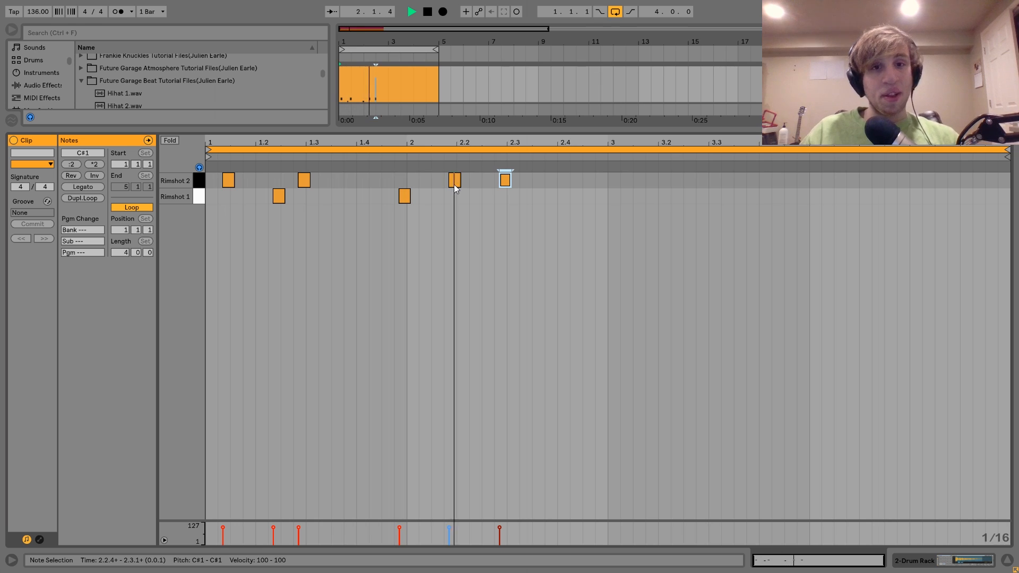
{"action": "key", "text": "space"}
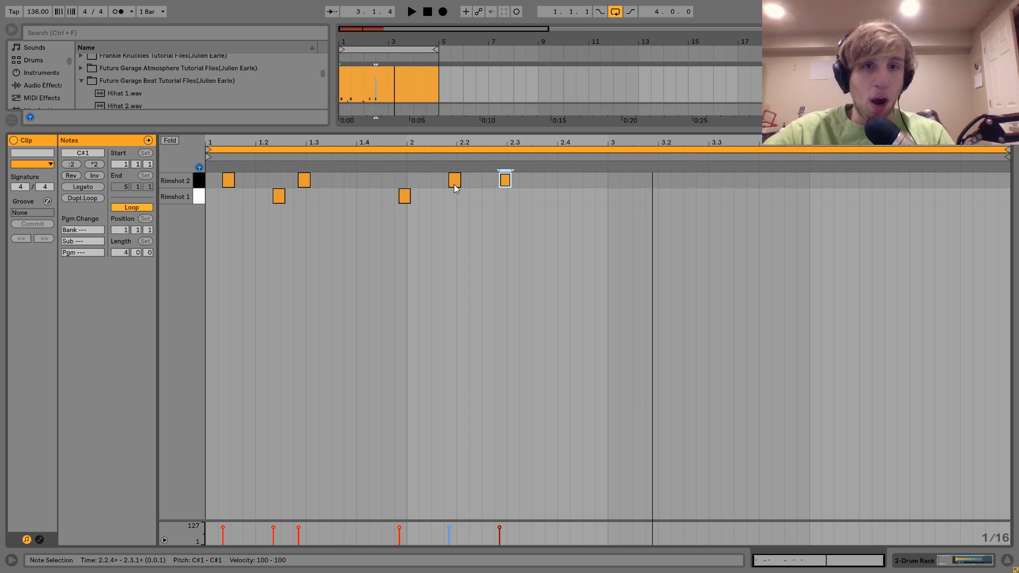
{"action": "double_click", "coordinate": [505, 180]}
Step: Add a Rimshot 1 note slightly after 2.3.2 while the loop plays
{"action": "key", "text": "space"}
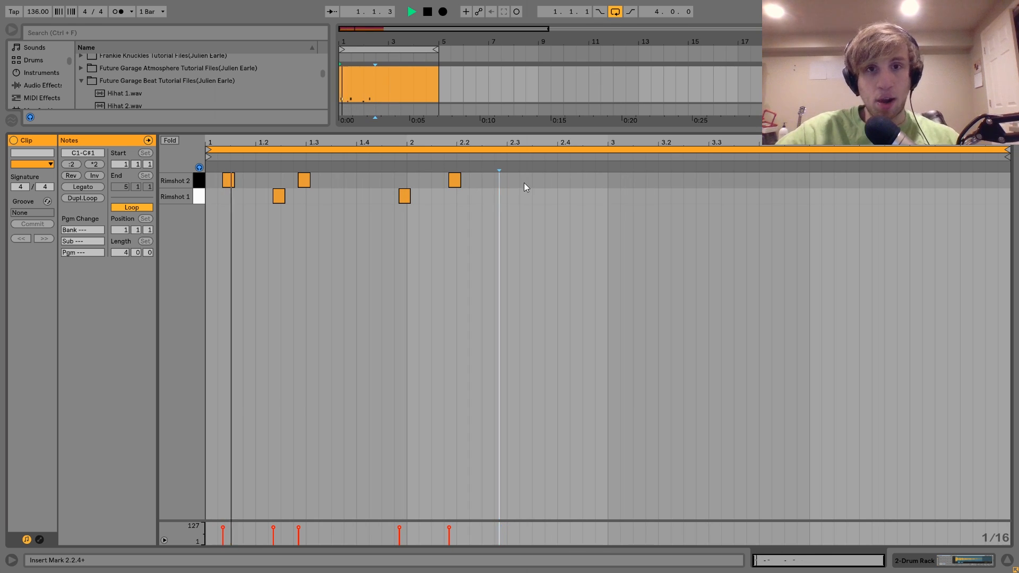
{"action": "double_click", "coordinate": [528, 180]}
{"action": "left_click_drag", "start_coordinate": [527, 181], "coordinate": [531, 202]}
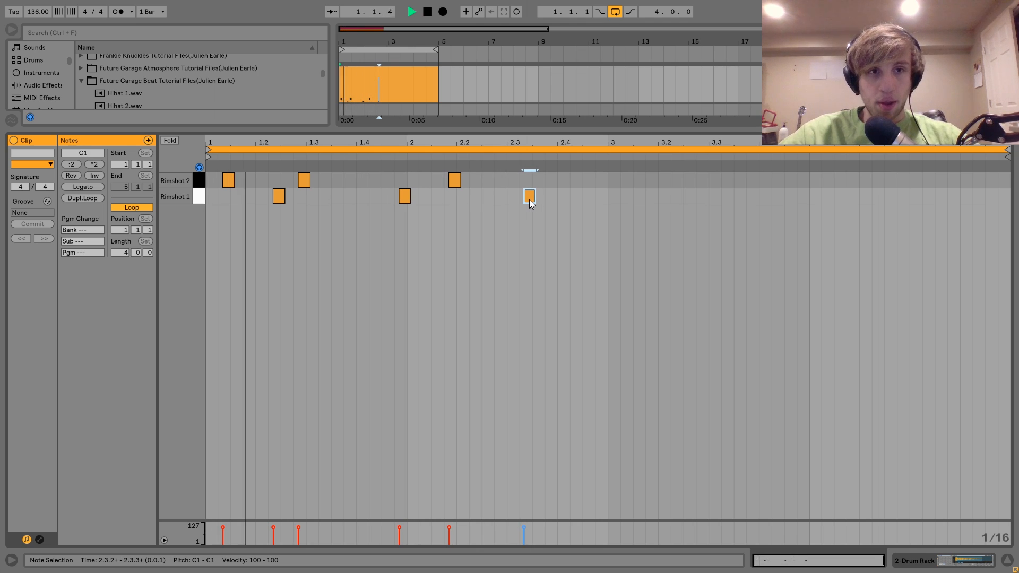
{"action": "left_click", "coordinate": [533, 244]}
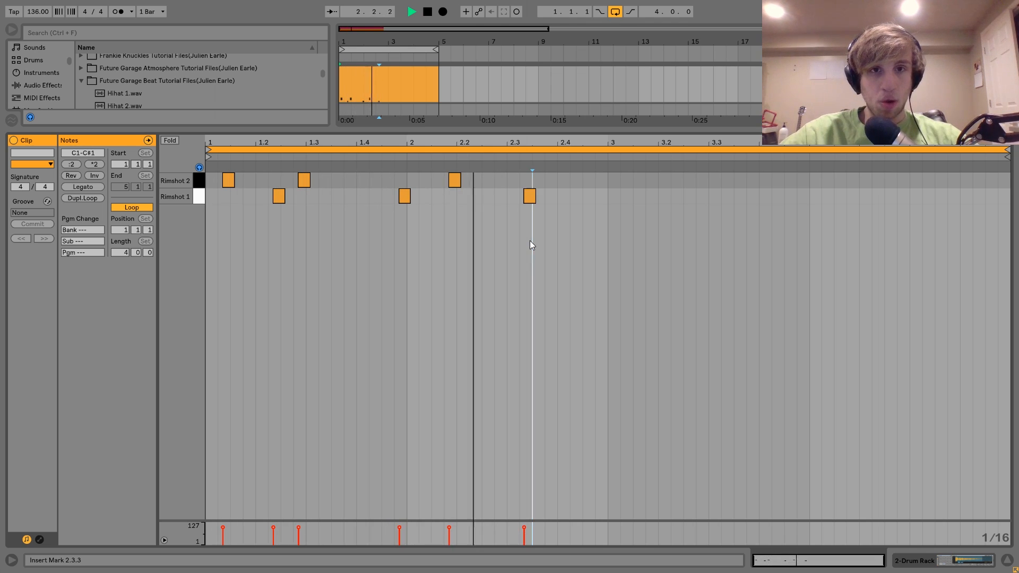
Step: Move the Rimshot 2 note in bar 2 down to Rimshot 1 and earlier, to slightly after 2.1.2
{"action": "left_click", "coordinate": [456, 181]}
{"action": "key", "text": "Down"}
{"action": "key", "text": "Left"}
{"action": "key", "text": "Left"}
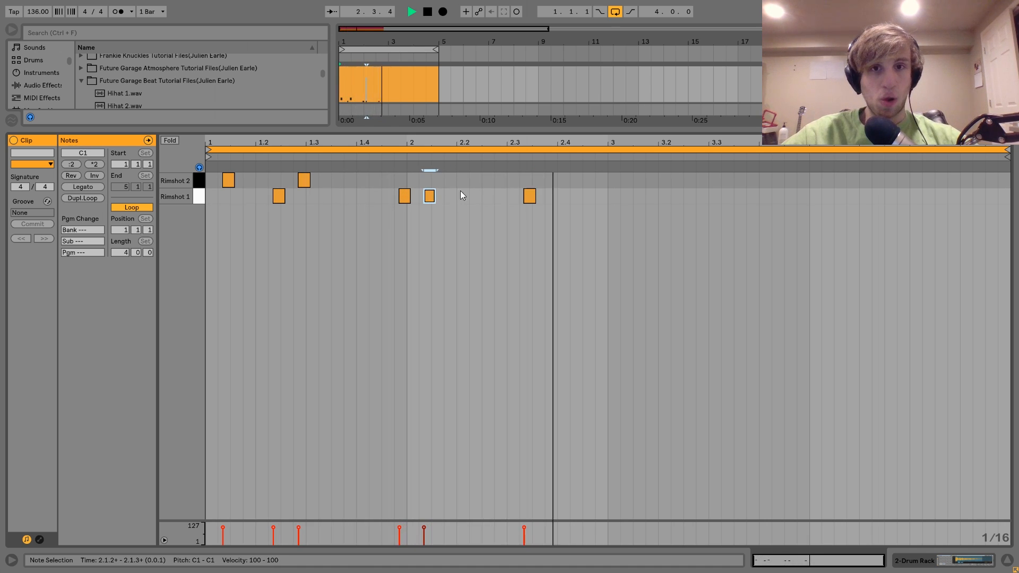
Step: Duplicate the last Rimshot 1 note and place the copy on Rimshot 2 slightly after 2.4.4
{"action": "key", "text": "space"}
{"action": "left_click", "coordinate": [530, 197]}
{"action": "key", "text": "ctrl+d"}
{"action": "key", "text": "Right"}
{"action": "key", "text": "Right"}
{"action": "key", "text": "Right"}
{"action": "key", "text": "Right"}
{"action": "key", "text": "Right"}
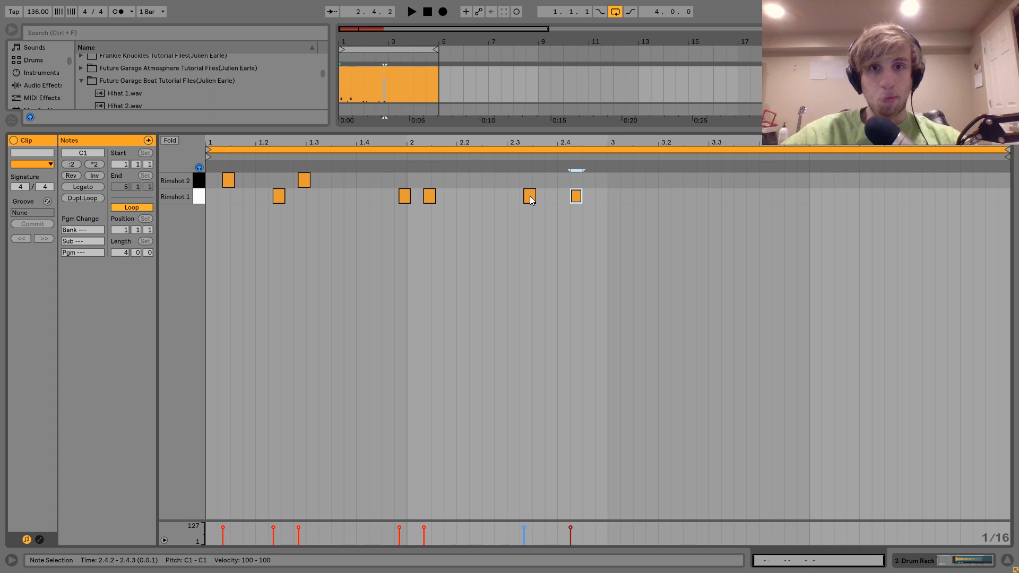
{"action": "key", "text": "Right"}
{"action": "key", "text": "Right"}
{"action": "key", "text": "Up"}
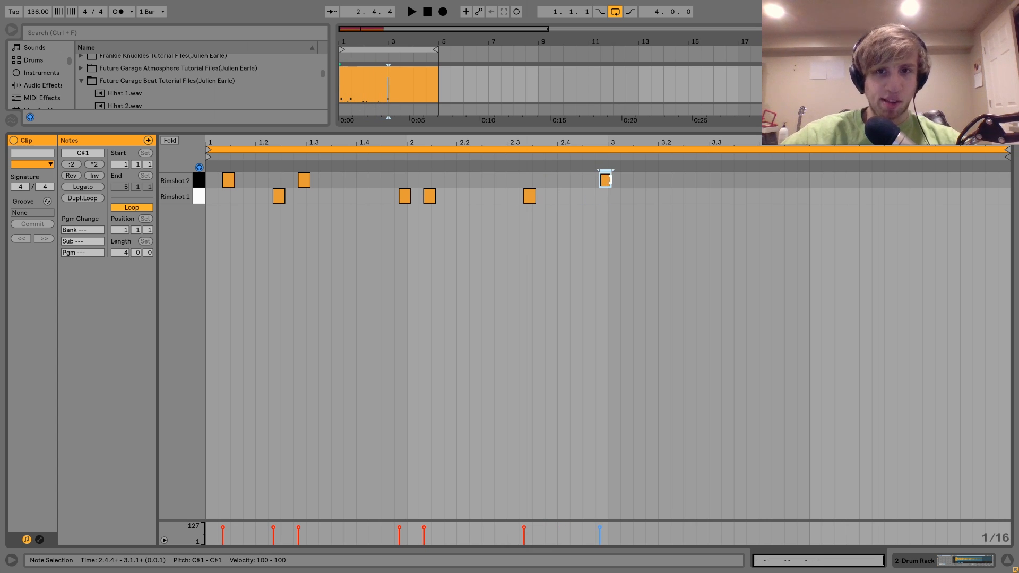
{"action": "left_click_drag", "start_coordinate": [610, 180], "coordinate": [608, 184]}
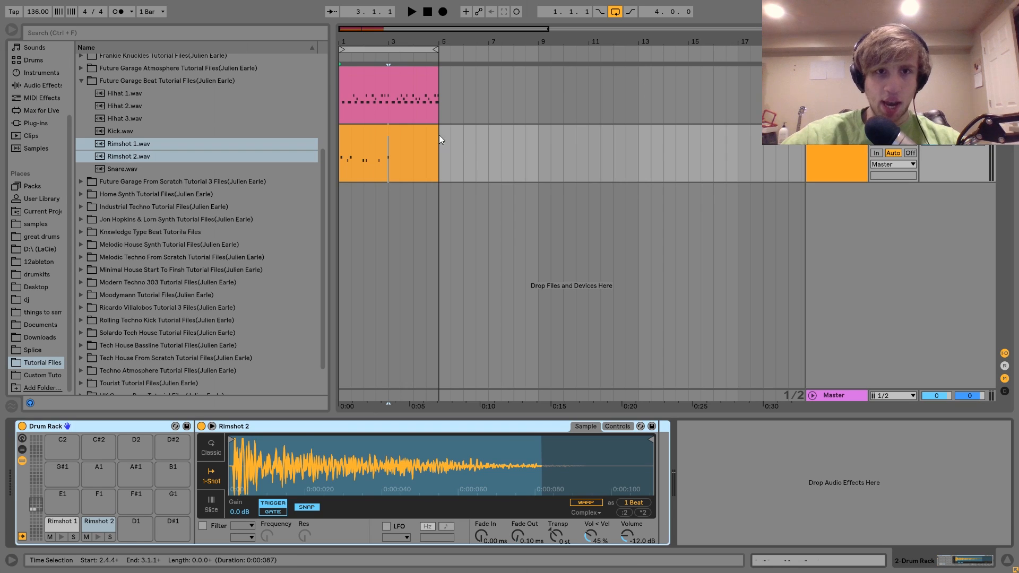
Step: Shorten the rimshot clip to two bars, duplicate it across bars 3 and 4, and play the loop
{"action": "left_click_drag", "start_coordinate": [438, 140], "coordinate": [388, 140]}
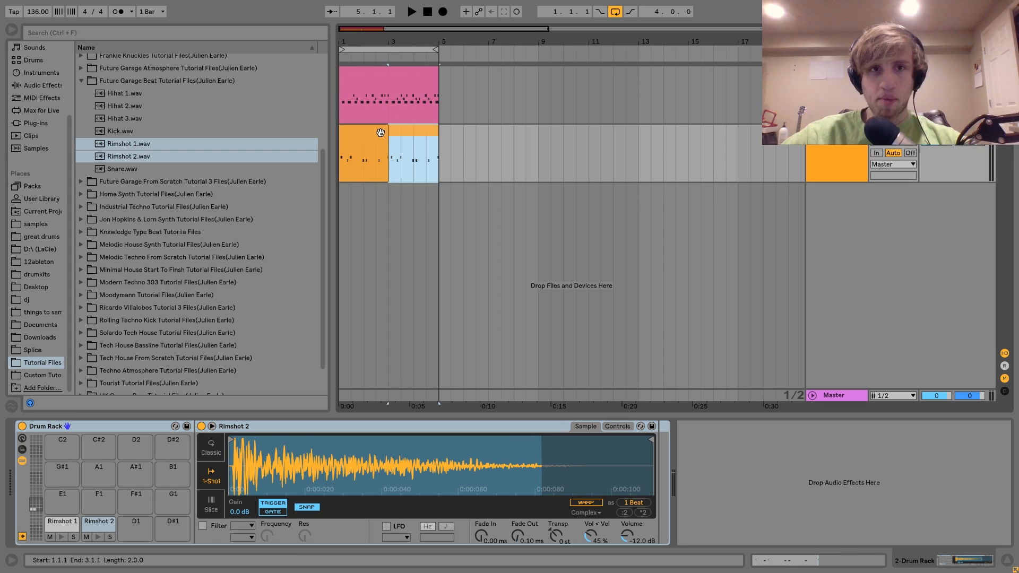
{"action": "left_click", "coordinate": [380, 133]}
{"action": "key", "text": "space"}
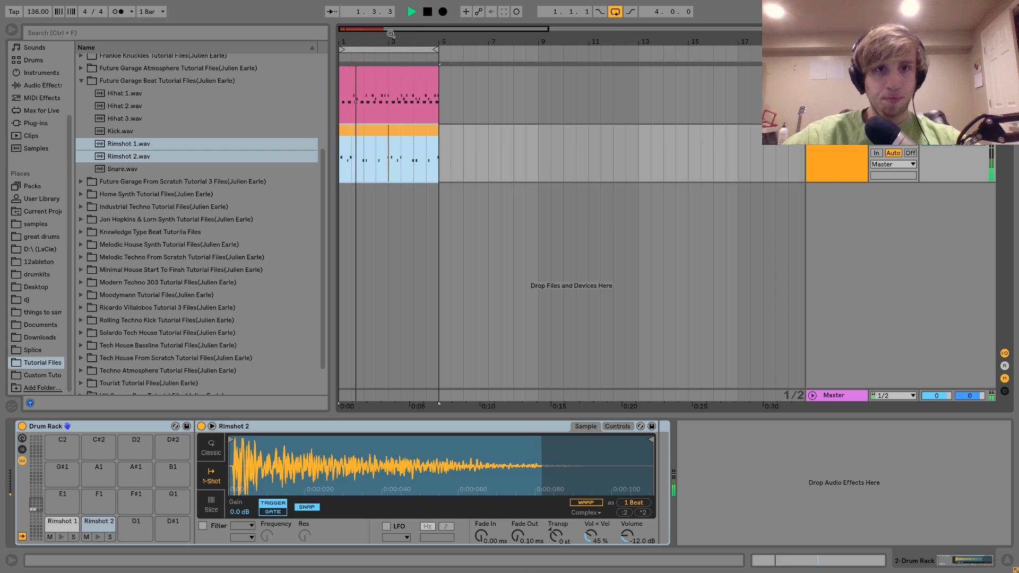
{"action": "left_click_drag", "start_coordinate": [391, 33], "coordinate": [391, 10]}
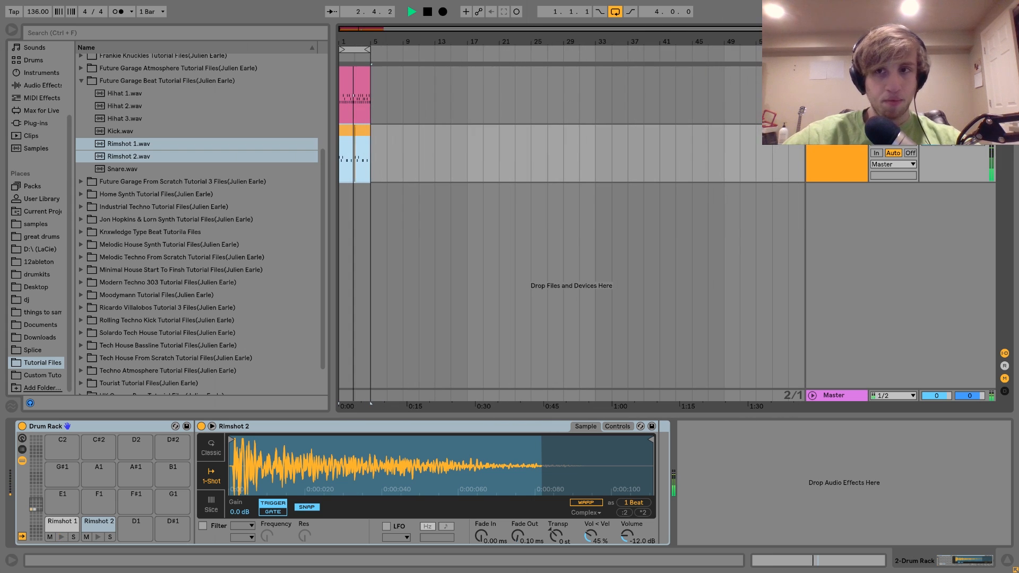
{"action": "key", "text": "space"}
Step: Insert a MIDI track below the rimshots, load Kick.wav onto it, and audition the kick
{"action": "left_click", "coordinate": [825, 154]}
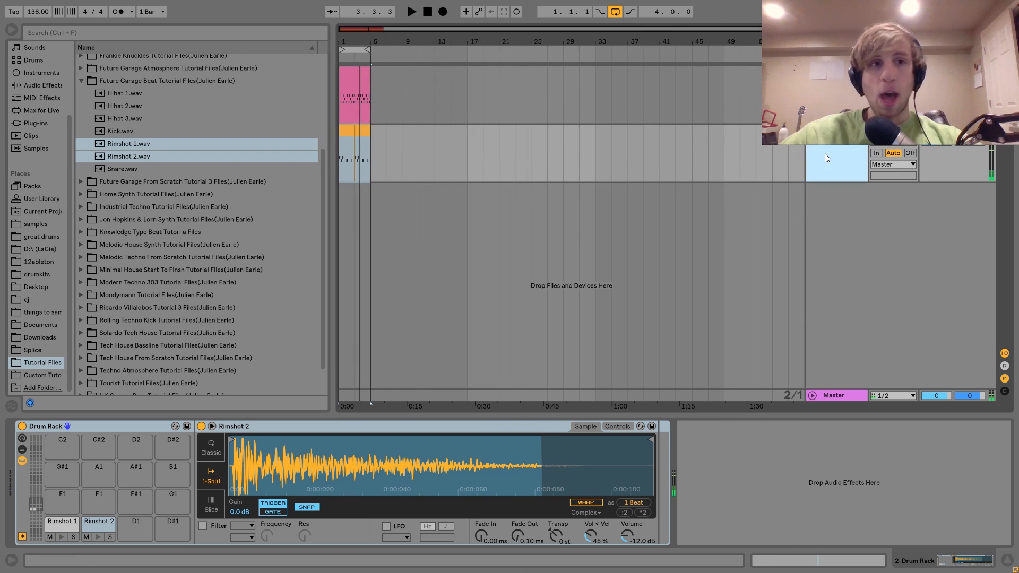
{"action": "key", "text": "ctrl+shift+t"}
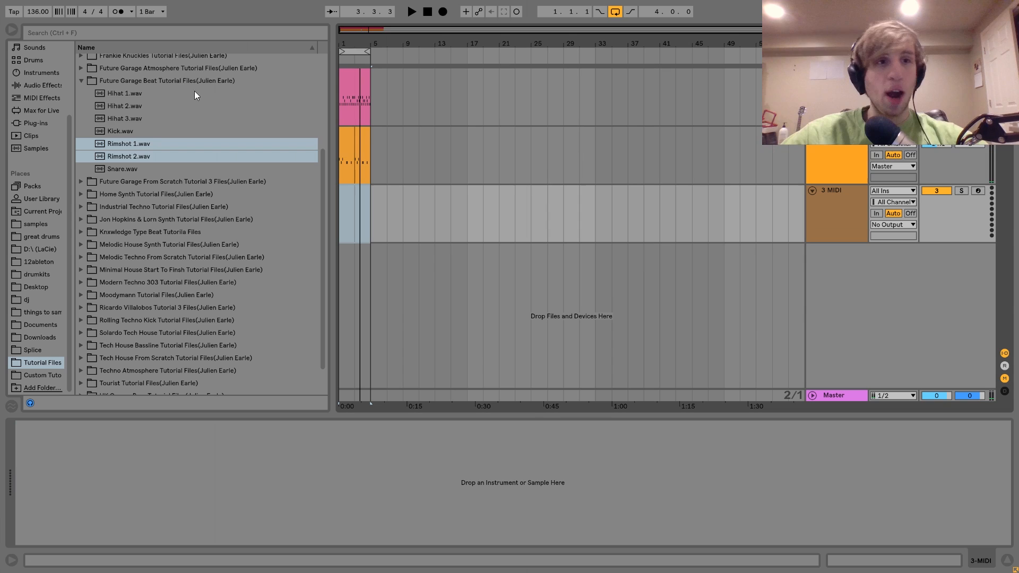
{"action": "double_click", "coordinate": [115, 127]}
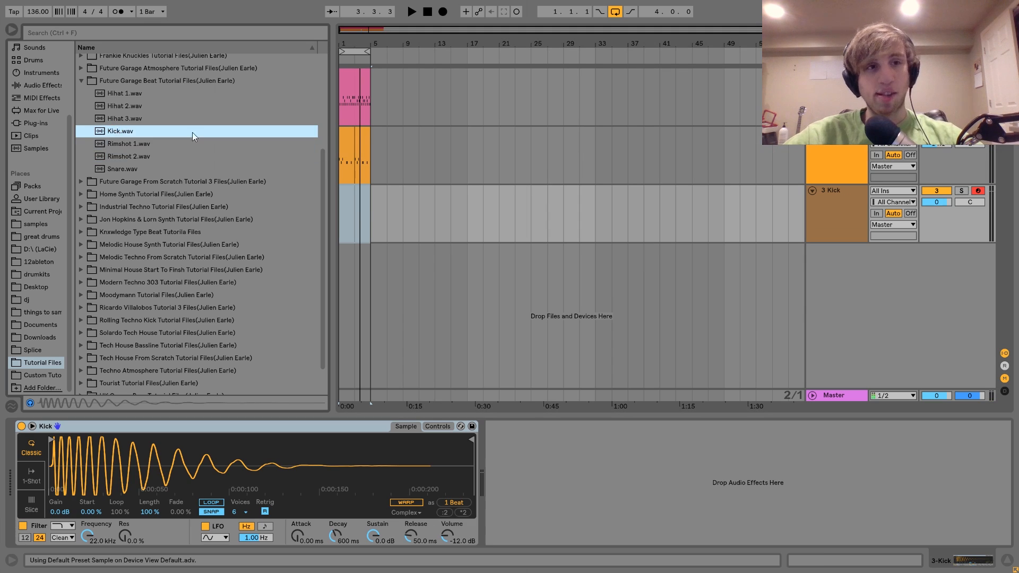
{"action": "key", "text": "a"}
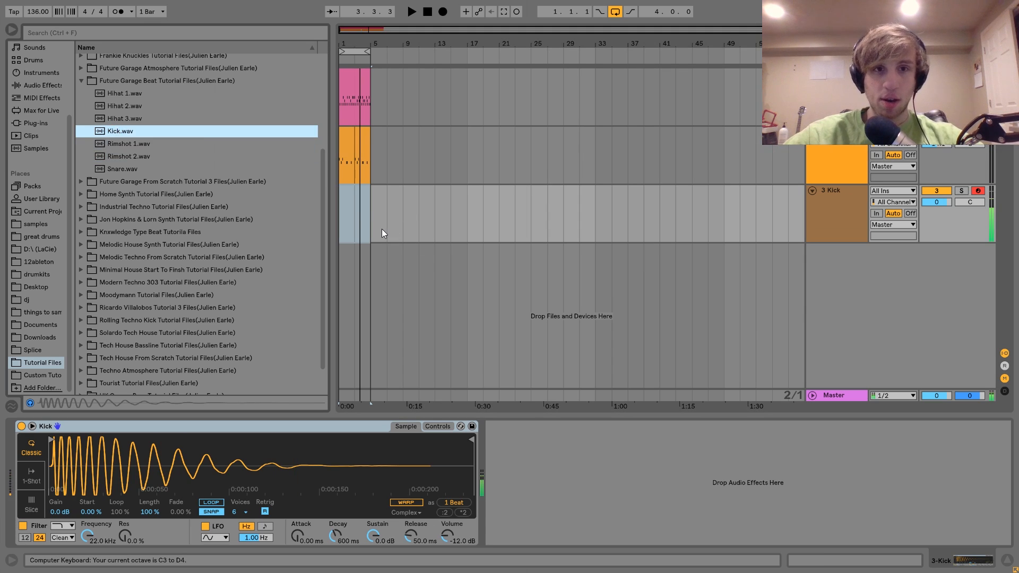
Step: Create a four-bar MIDI clip on the Kick track and add a one-beat C3 note at 1.1.1
{"action": "left_click_drag", "start_coordinate": [373, 222], "coordinate": [330, 218]}
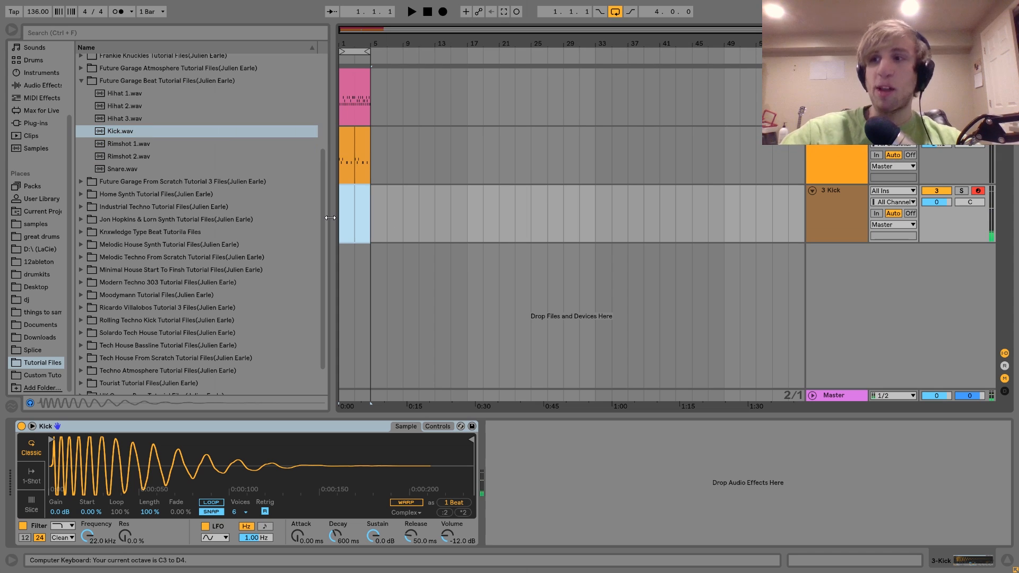
{"action": "key", "text": "ctrl+m"}
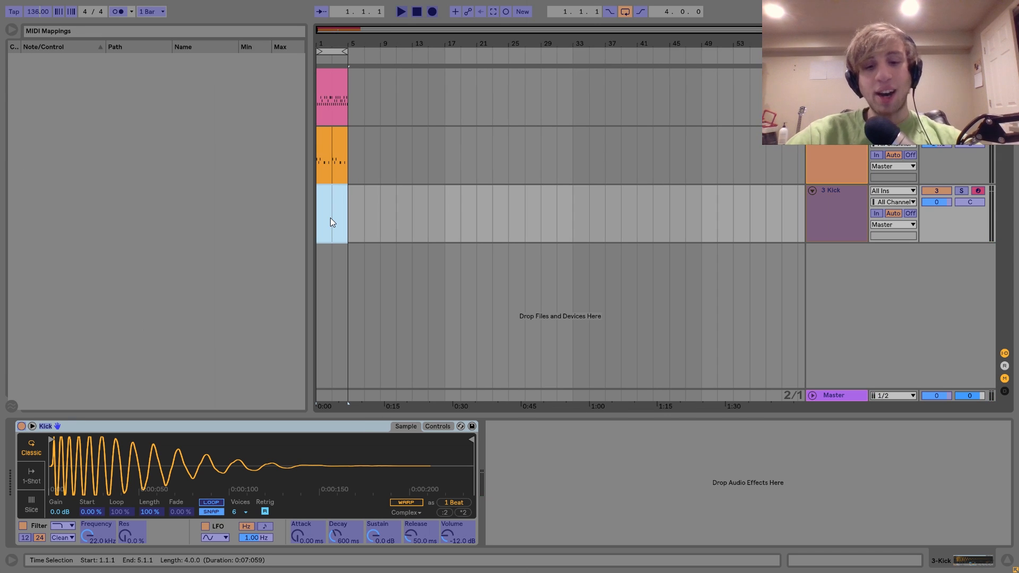
{"action": "key", "text": "ctrl+m"}
{"action": "key", "text": "ctrl+shift+m"}
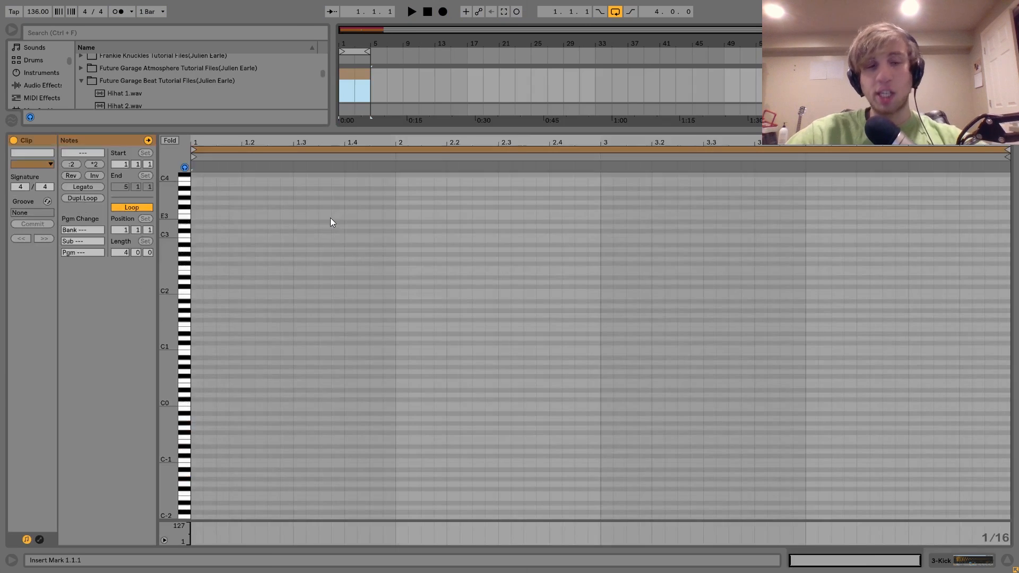
{"action": "double_click", "coordinate": [197, 237]}
{"action": "key", "text": "space"}
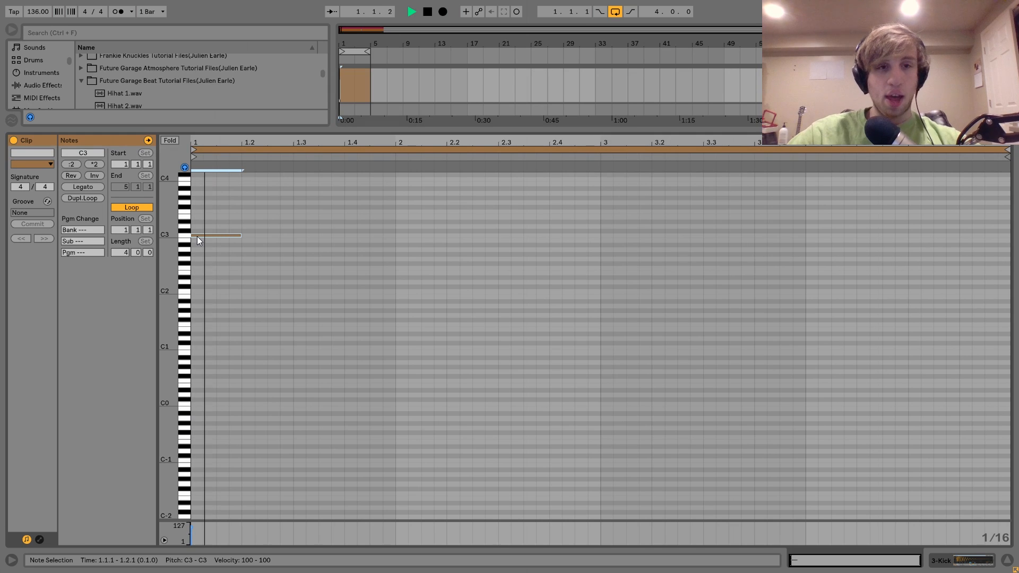
{"action": "key", "text": "space"}
{"action": "key", "text": "space"}
Step: Duplicate the kick note and move the copy to 1.3.3
{"action": "key", "text": "ctrl+d"}
{"action": "key", "text": "Right"}
{"action": "key", "text": "Right"}
{"action": "key", "text": "Right"}
{"action": "key", "text": "Right"}
{"action": "key", "text": "Right"}
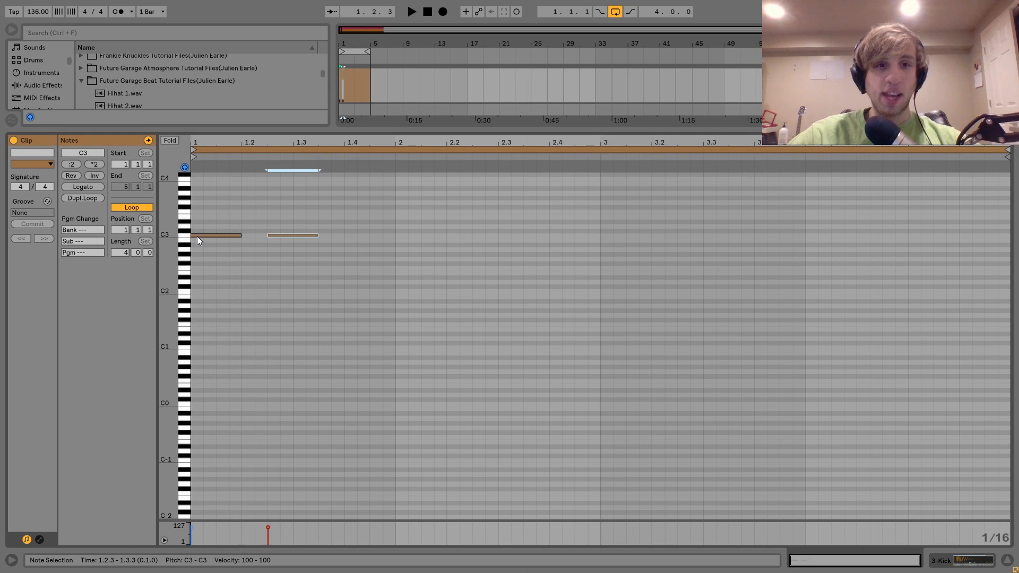
{"action": "key", "text": "Right"}
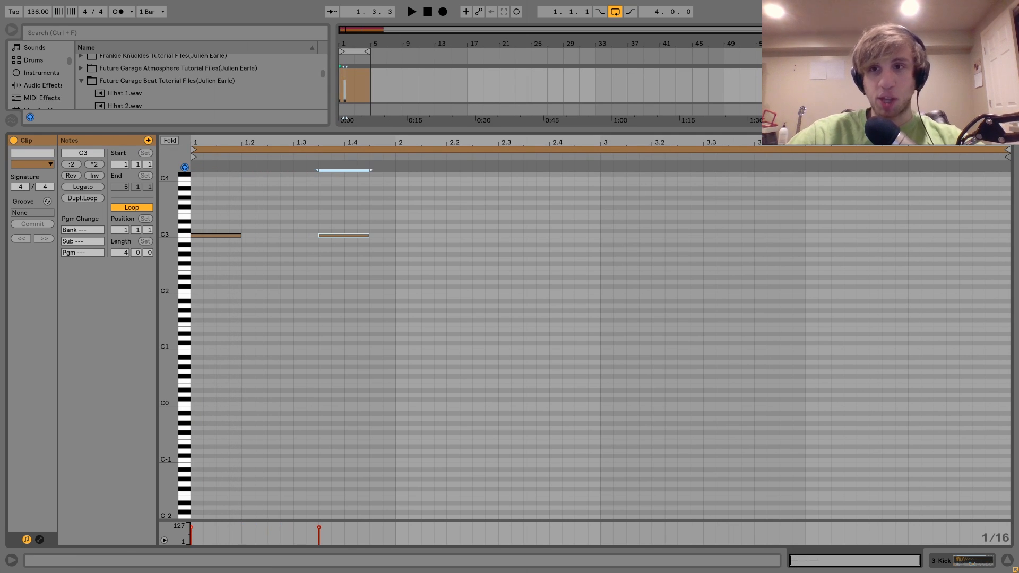
{"action": "left_click_drag", "start_coordinate": [972, 83], "coordinate": [973, 96]}
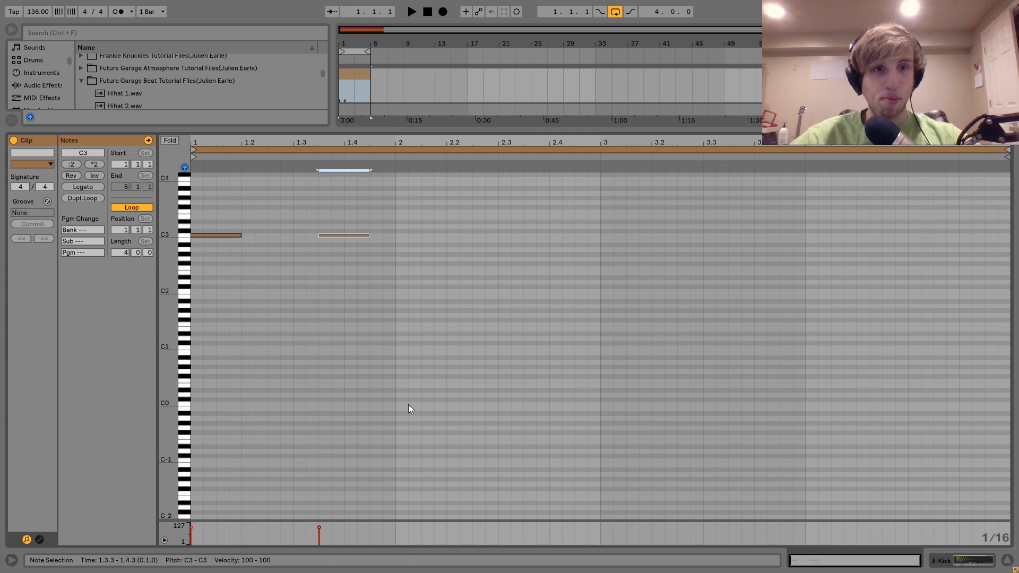
Step: Try the second kick note at 1.3.1, return it to 1.3.3, and play the loop
{"action": "key", "text": "Left"}
{"action": "key", "text": "Left"}
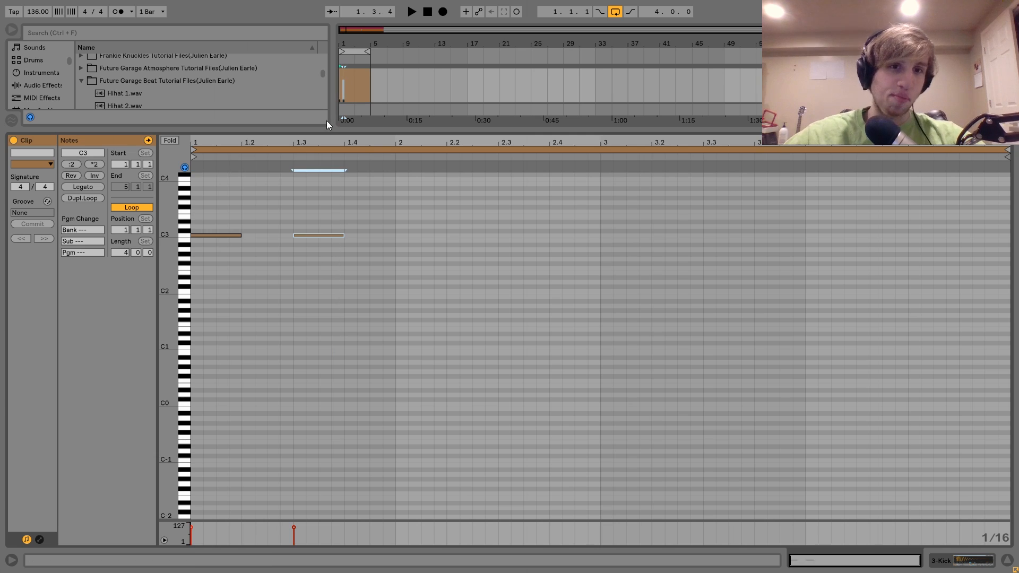
{"action": "key", "text": "Right"}
{"action": "key", "text": "Right"}
{"action": "key", "text": "Right"}
{"action": "key", "text": "Left"}
{"action": "key", "text": "space"}
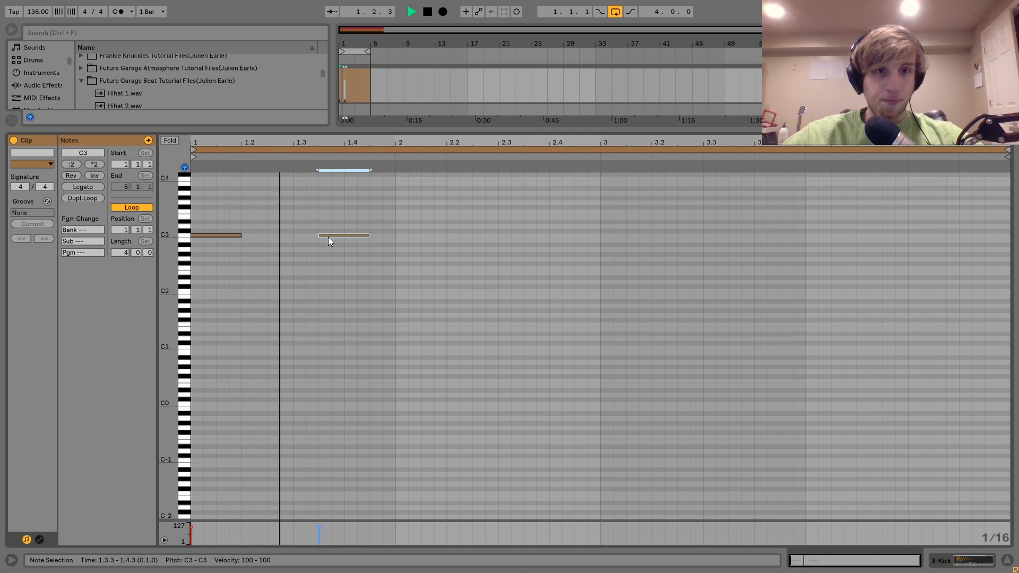
Step: Nudge the second kick note off the grid to slightly after 1.3.2 and audition the timing
{"action": "left_click_drag", "start_coordinate": [329, 237], "coordinate": [322, 237]}
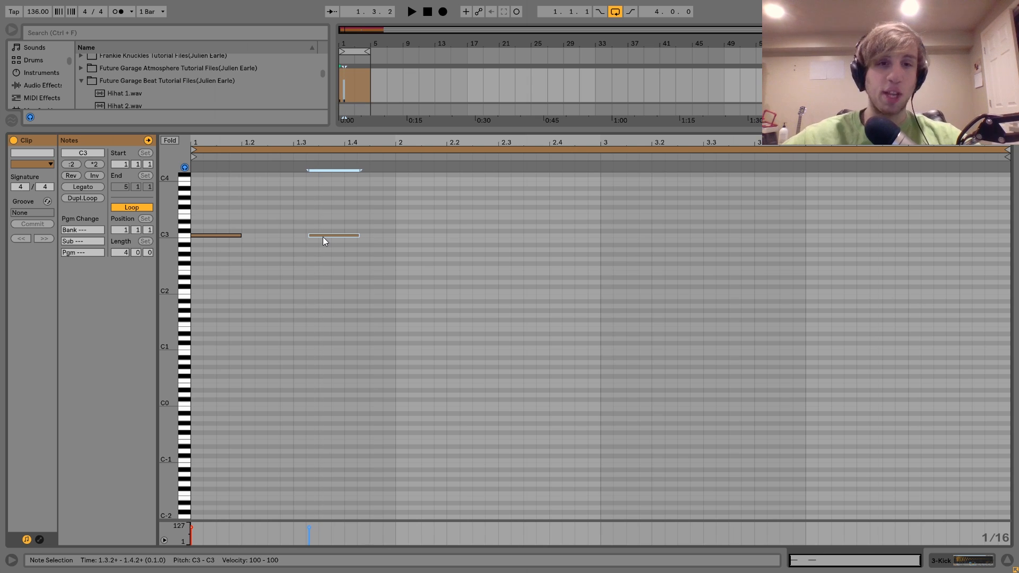
{"action": "key", "text": "space"}
{"action": "key", "text": "space"}
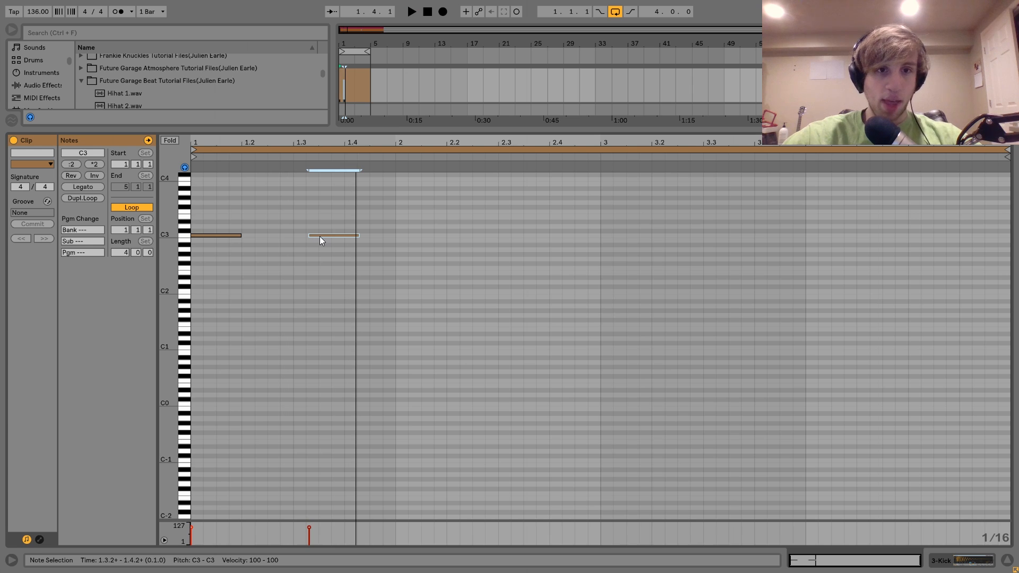
{"action": "left_click_drag", "start_coordinate": [320, 236], "coordinate": [322, 238]}
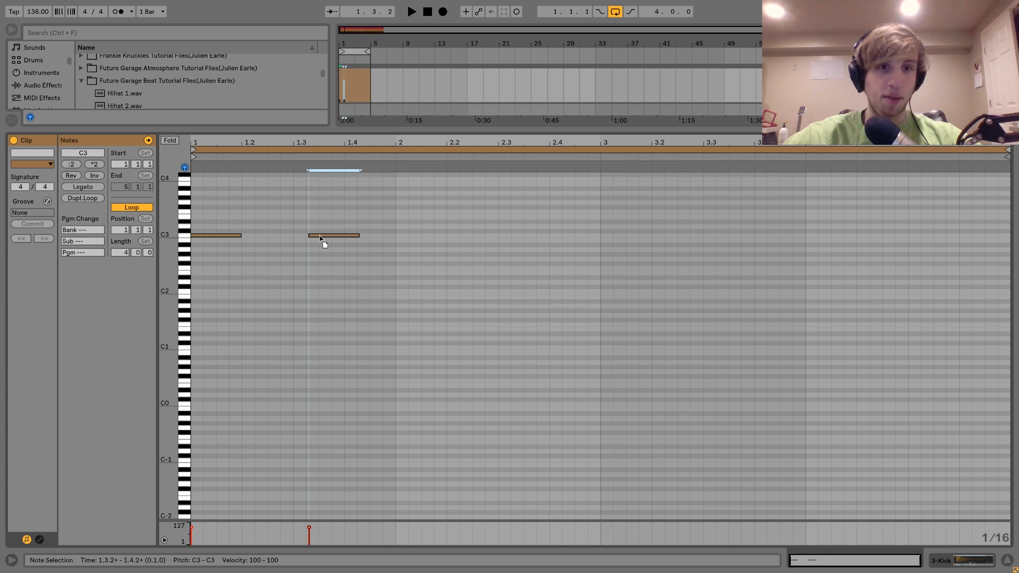
{"action": "key", "text": "space"}
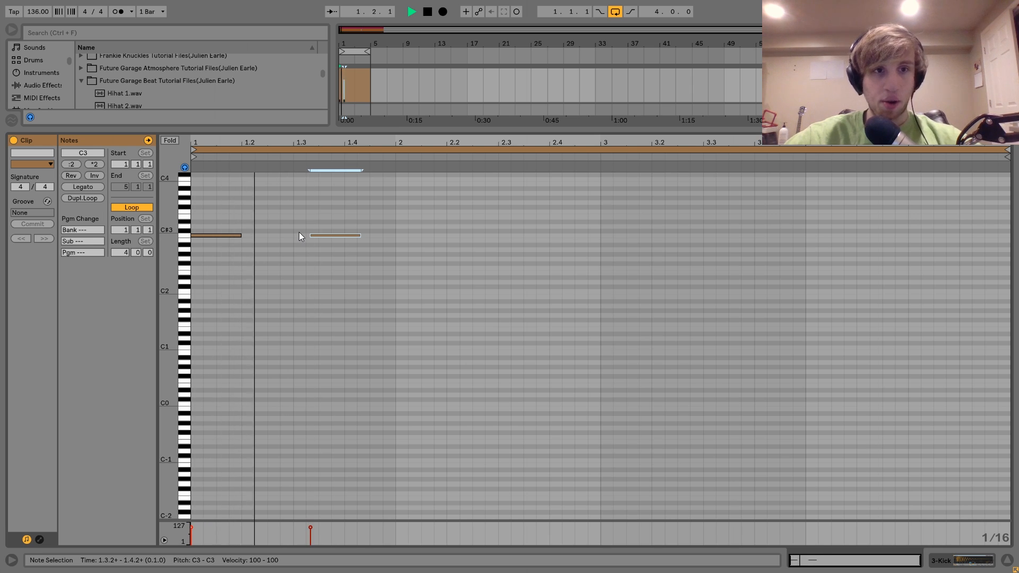
{"action": "key", "text": "space"}
Step: Duplicate both kick notes into bar 2 so the copies start at 2.1.1, and play the loop
{"action": "key", "text": "ctrl+a"}
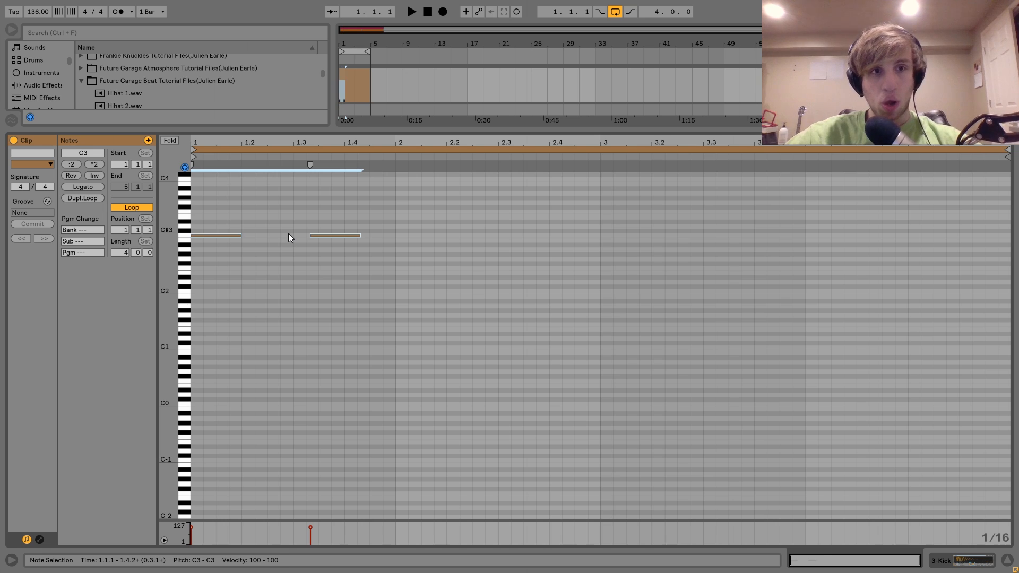
{"action": "key", "text": "ctrl+d"}
{"action": "key", "text": "Right"}
{"action": "key", "text": "Right"}
{"action": "key", "text": "Right"}
{"action": "key", "text": "space"}
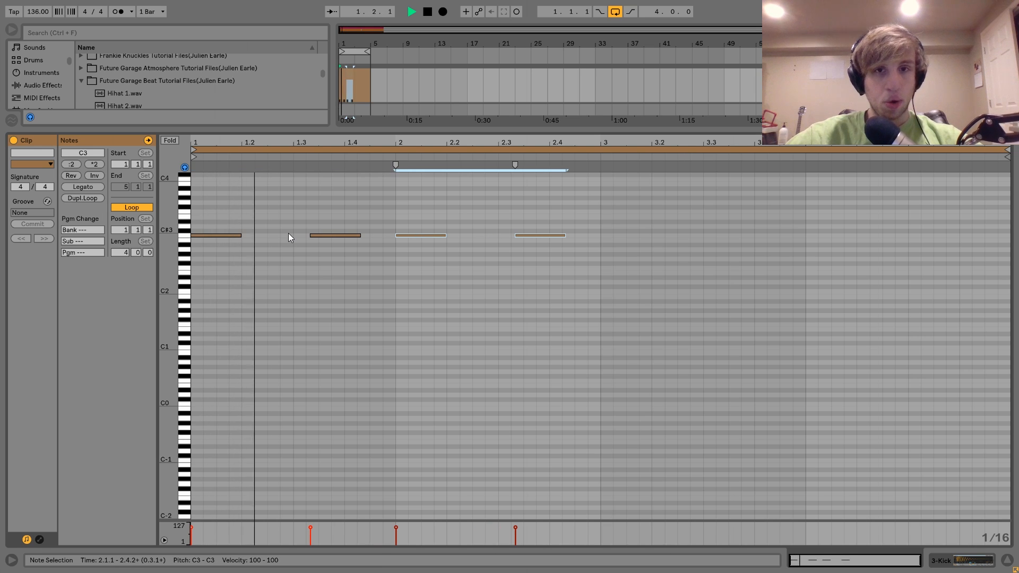
Step: Move the last kick note to 2.3.1 and duplicate the two-bar kick pattern into bars 3 and 4
{"action": "left_click", "coordinate": [545, 236]}
{"action": "key", "text": "Left"}
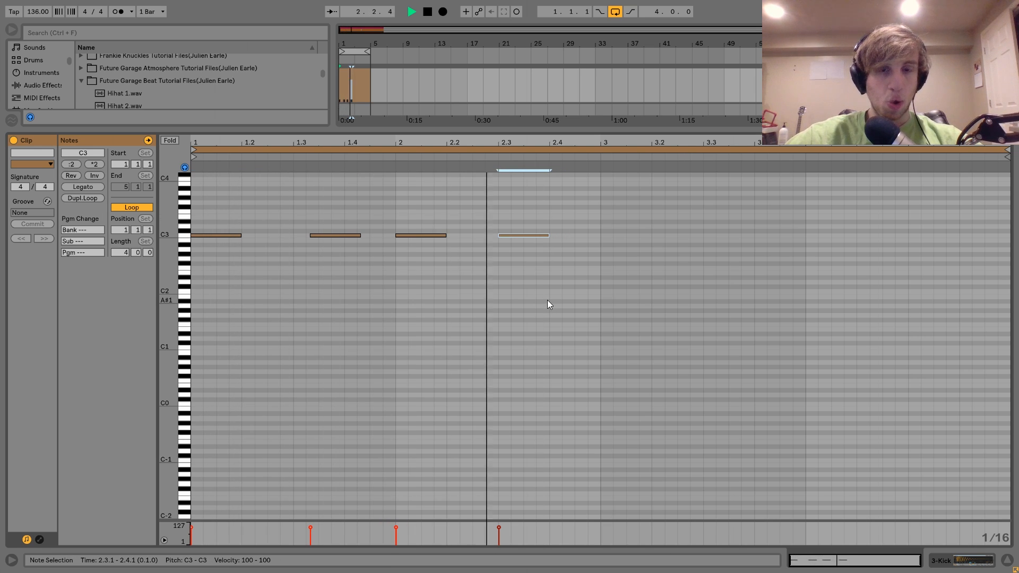
{"action": "key", "text": "ctrl+a"}
{"action": "key", "text": "ctrl+d"}
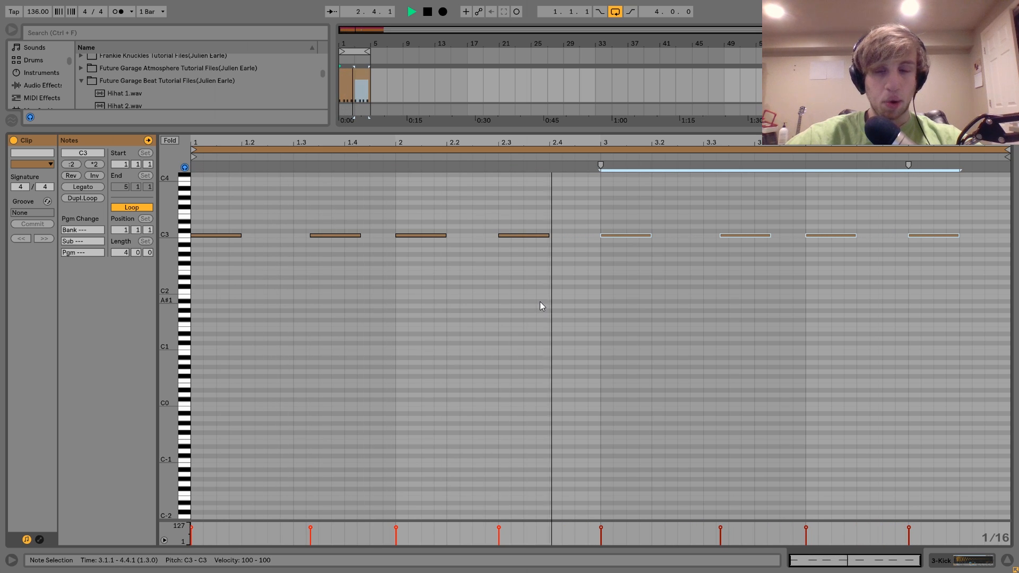
Step: Shift the second kick note of bar 3 earlier to slightly after 3.2.4 and audition the pattern
{"action": "left_click", "coordinate": [748, 235]}
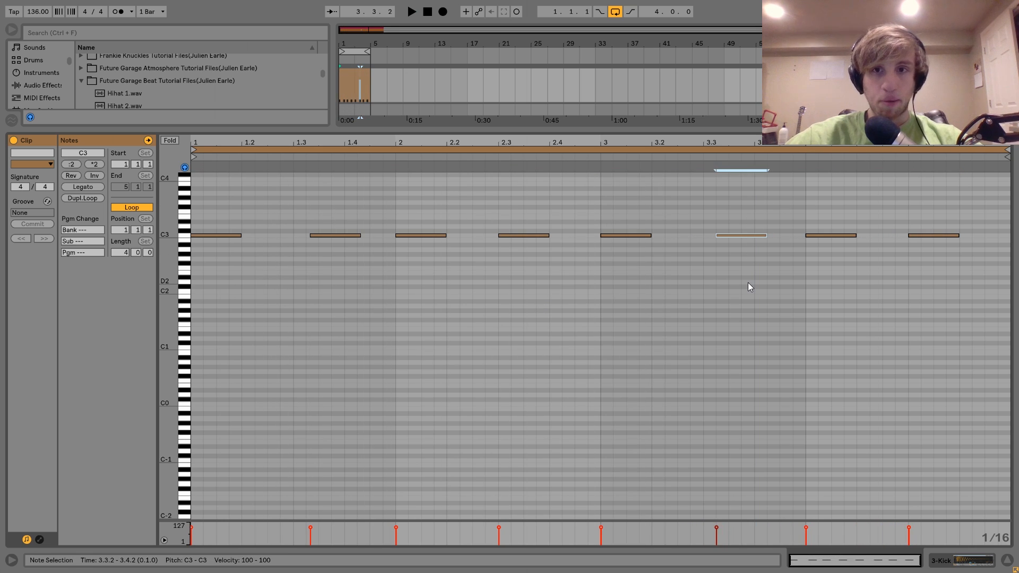
{"action": "key", "text": "Left"}
{"action": "key", "text": "Left"}
{"action": "key", "text": "ctrl+Right"}
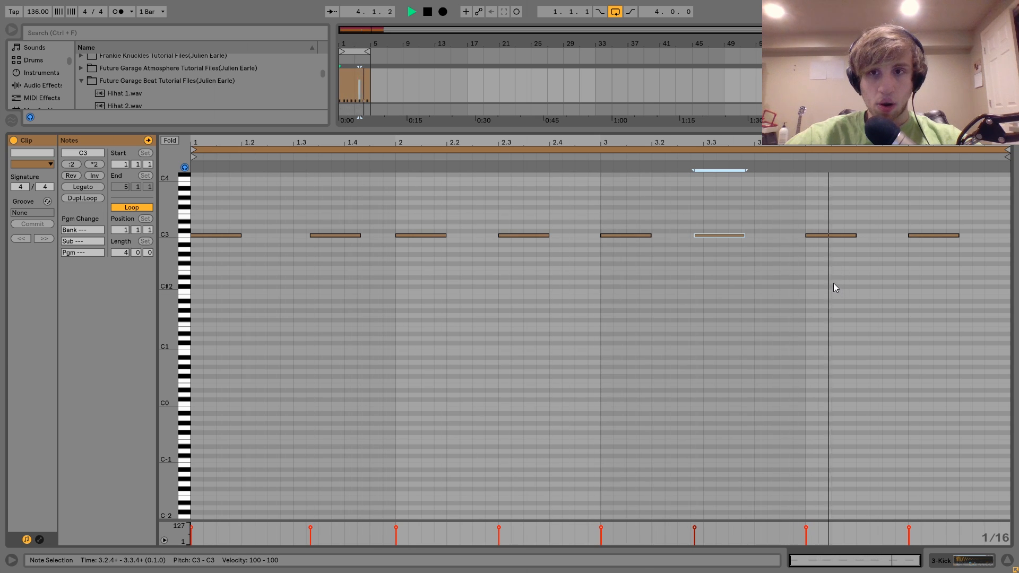
{"action": "key", "text": "space"}
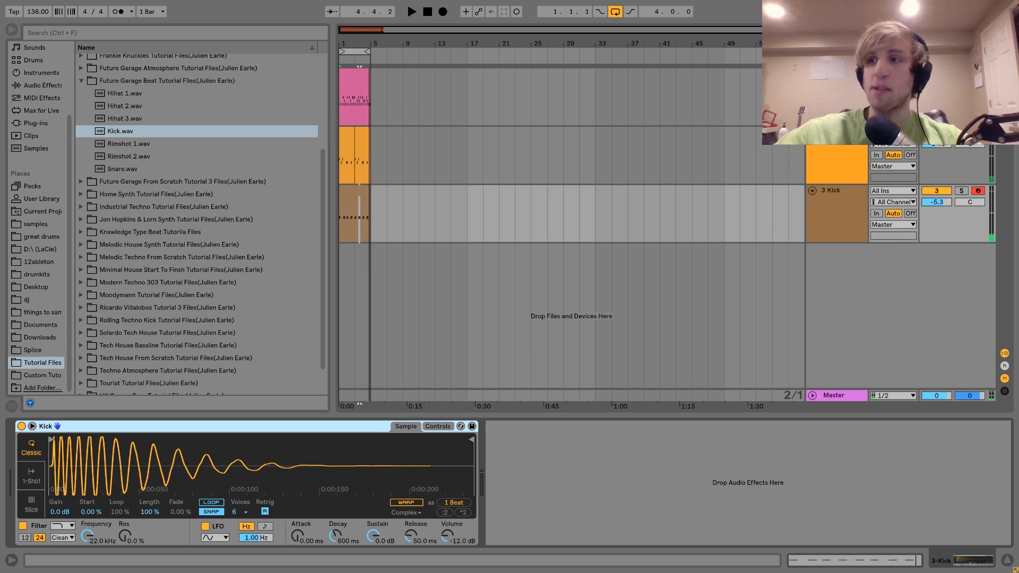
Step: Insert a MIDI track with Snare.wav below the kick and create a four-bar MIDI clip on it
{"action": "key", "text": "ctrl+shift+t"}
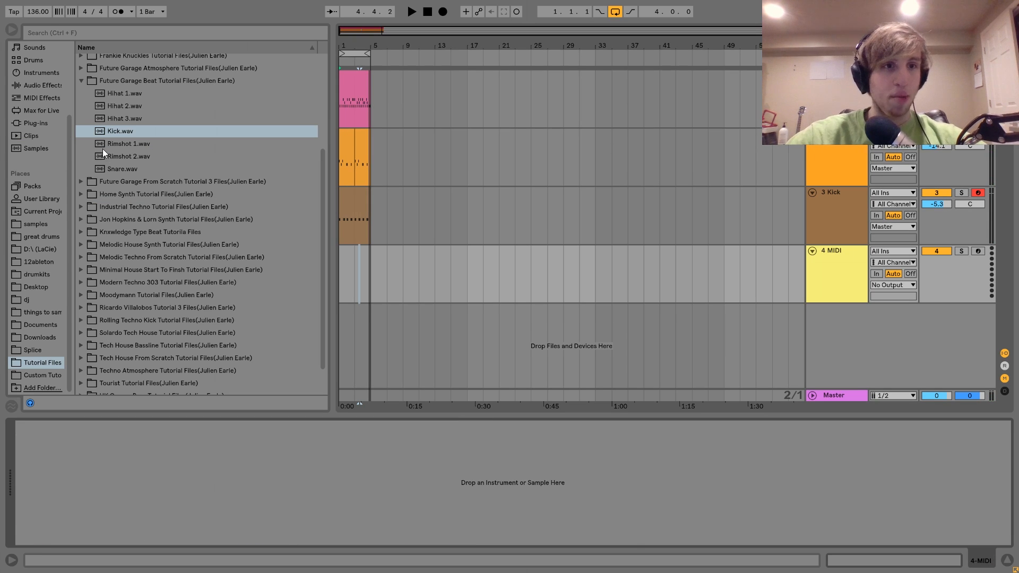
{"action": "double_click", "coordinate": [110, 169]}
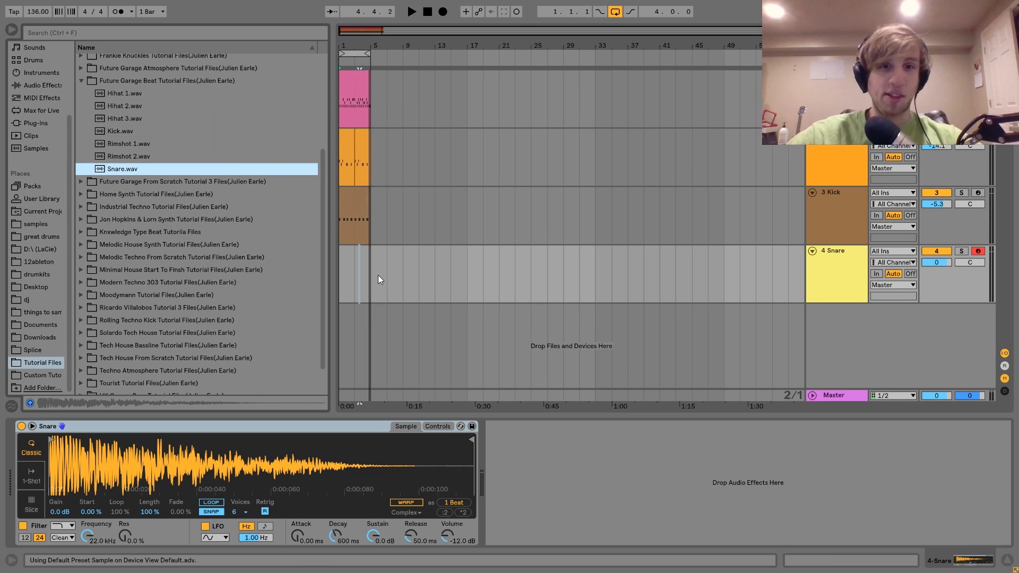
{"action": "left_click", "coordinate": [378, 278]}
{"action": "key", "text": "ctrl+shift+m"}
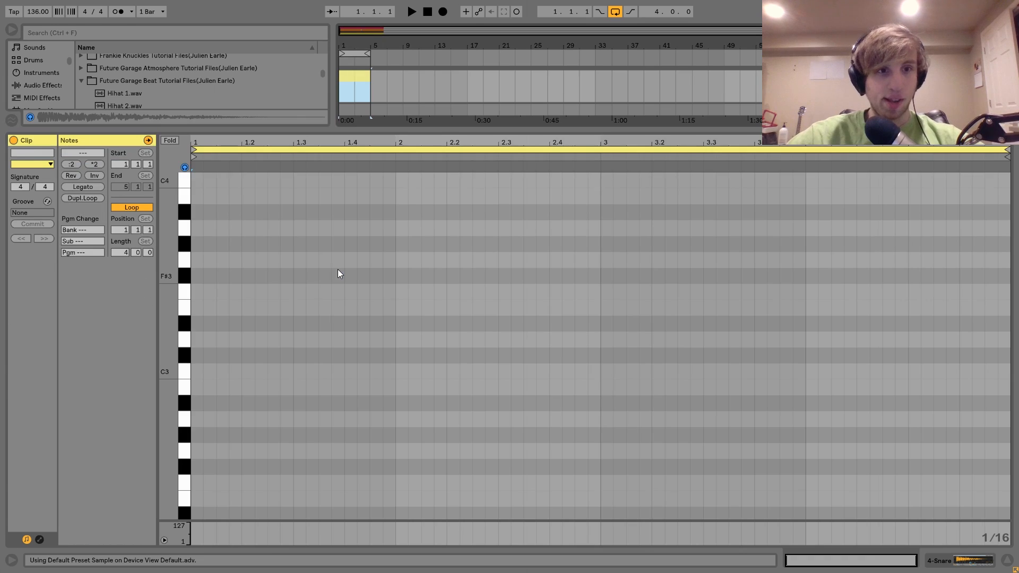
Step: Add a one-beat C3 snare note at 1.2.1 and copy it to 1.4.1
{"action": "double_click", "coordinate": [247, 371]}
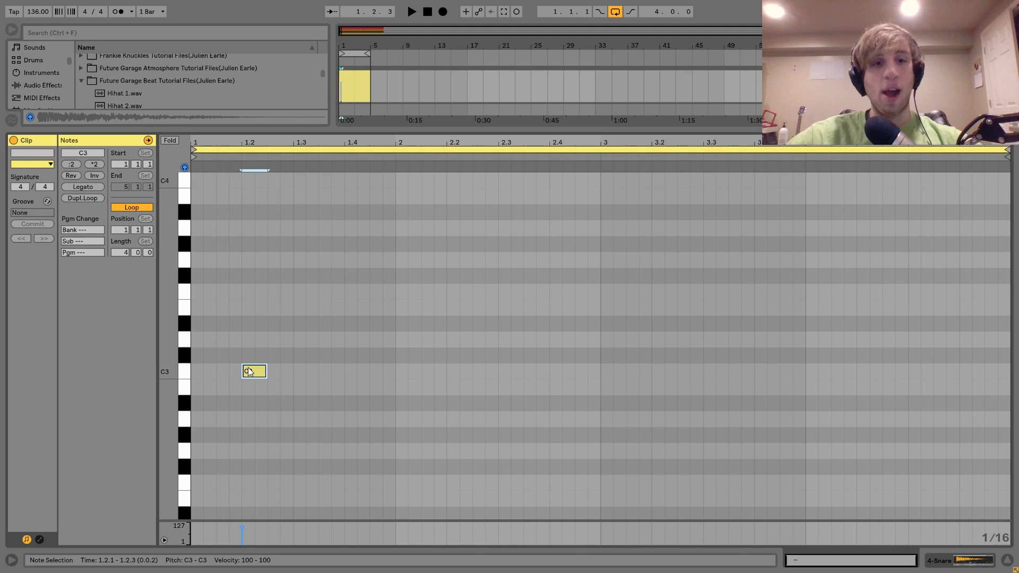
{"action": "key", "text": "space"}
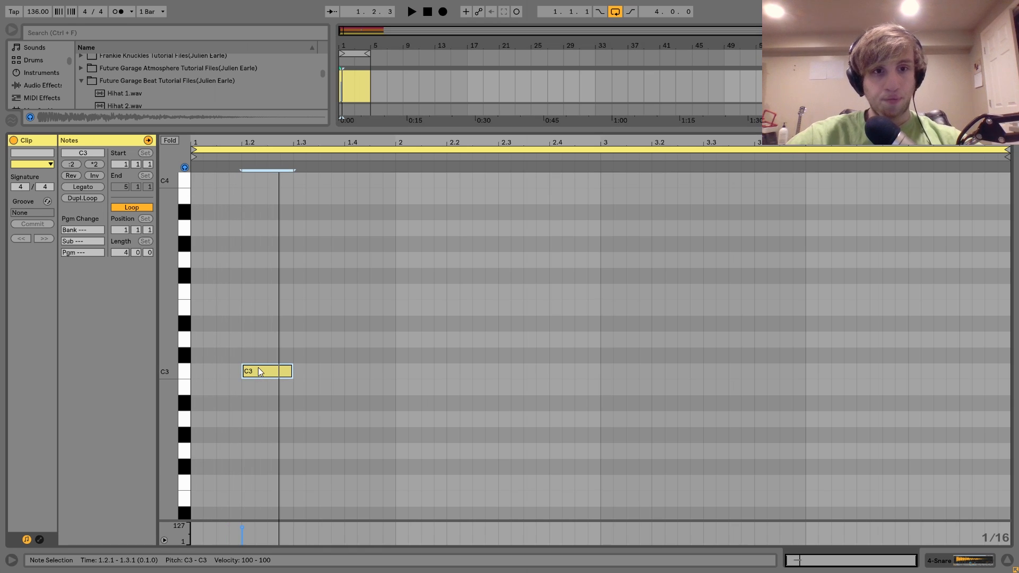
{"action": "left_click_drag", "start_coordinate": [264, 372], "coordinate": [369, 373]}
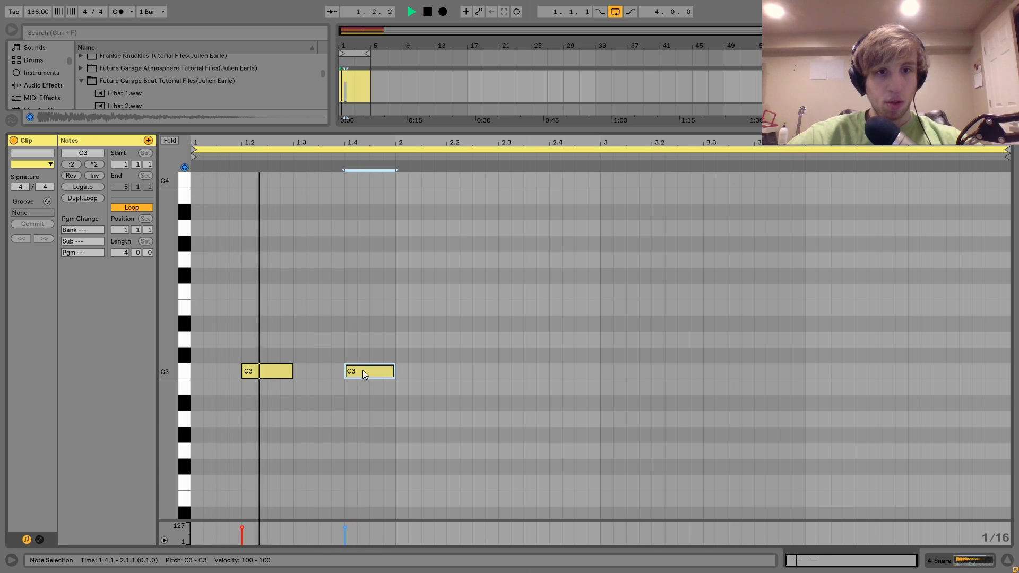
Step: Lower the Snare track's volume to -7.2 dB and audition the level
{"action": "key", "text": "space"}
{"action": "left_click_drag", "start_coordinate": [969, 87], "coordinate": [969, 90]}
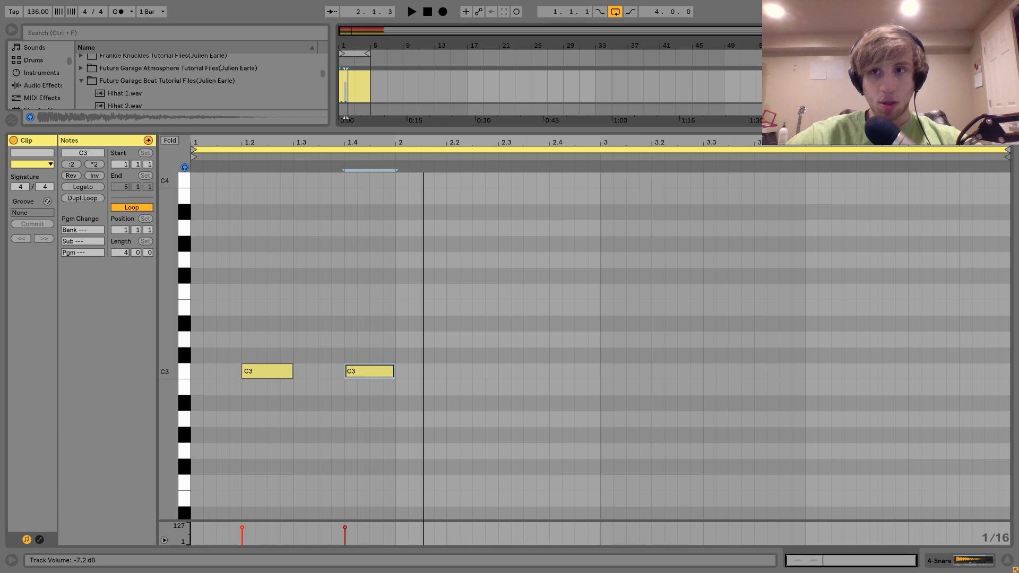
{"action": "key", "text": "space"}
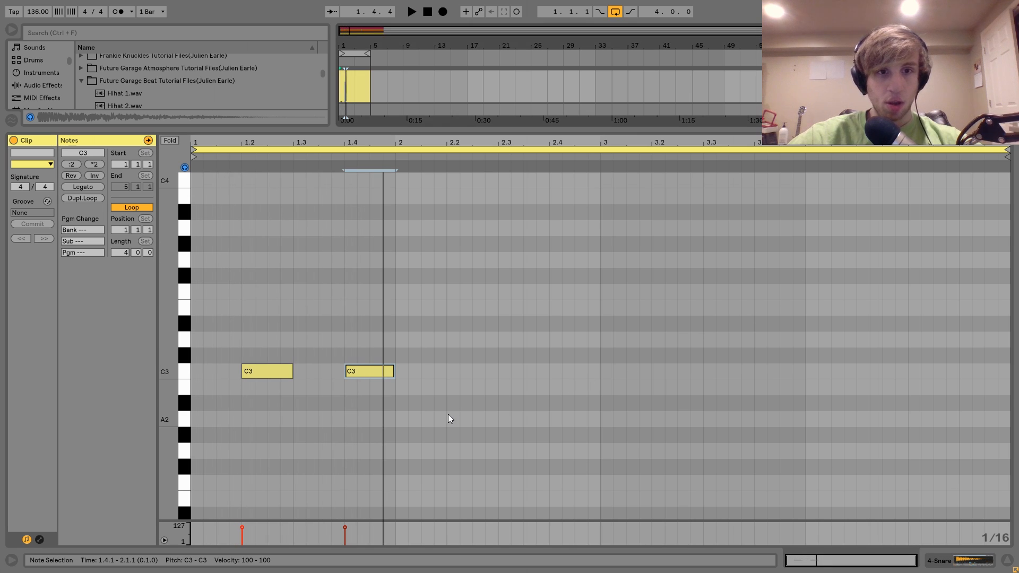
Step: Transpose both snare notes up three semitones to D#3 and audition them
{"action": "left_click", "coordinate": [448, 414]}
{"action": "key", "text": "ctrl+a"}
{"action": "key", "text": "Up"}
{"action": "key", "text": "Up"}
{"action": "key", "text": "Up"}
{"action": "key", "text": "space"}
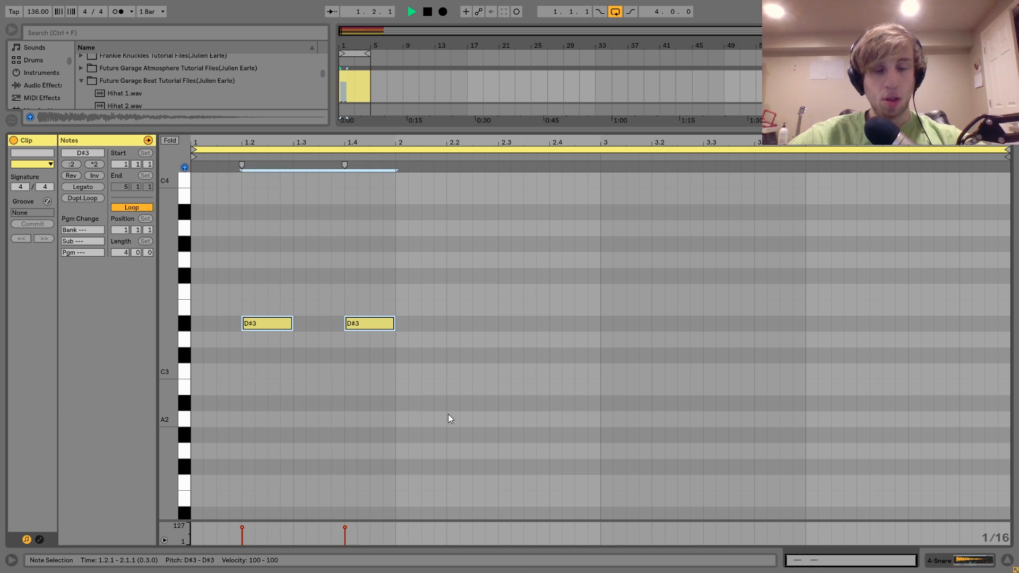
{"action": "key", "text": "space"}
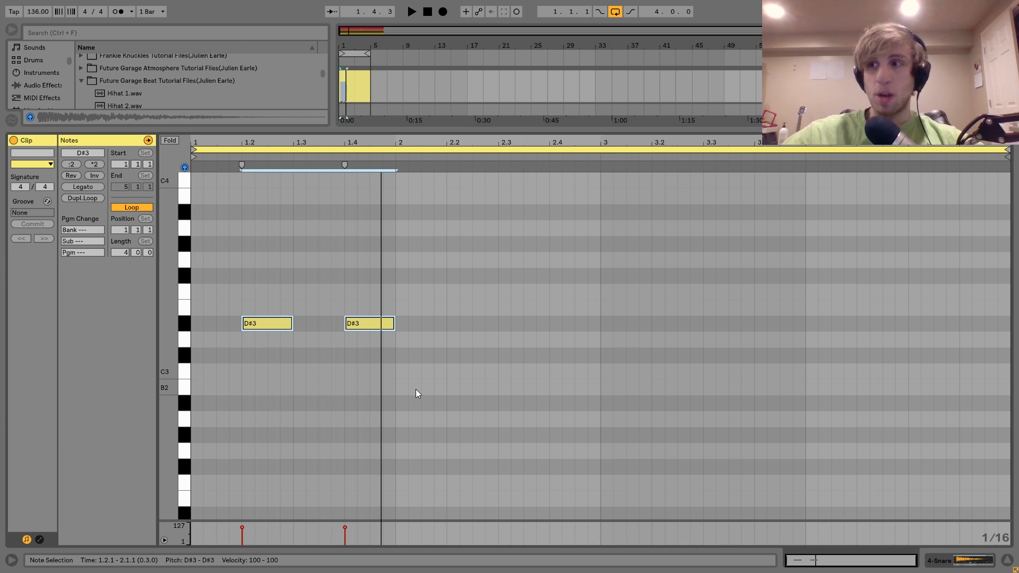
Step: Duplicate both snare notes into bar 2, placing the copies at 2.2.1 and 2.4.1
{"action": "key", "text": "ctrl+d"}
{"action": "key", "text": "Right"}
{"action": "key", "text": "Right"}
{"action": "key", "text": "Right"}
{"action": "key", "text": "Right"}
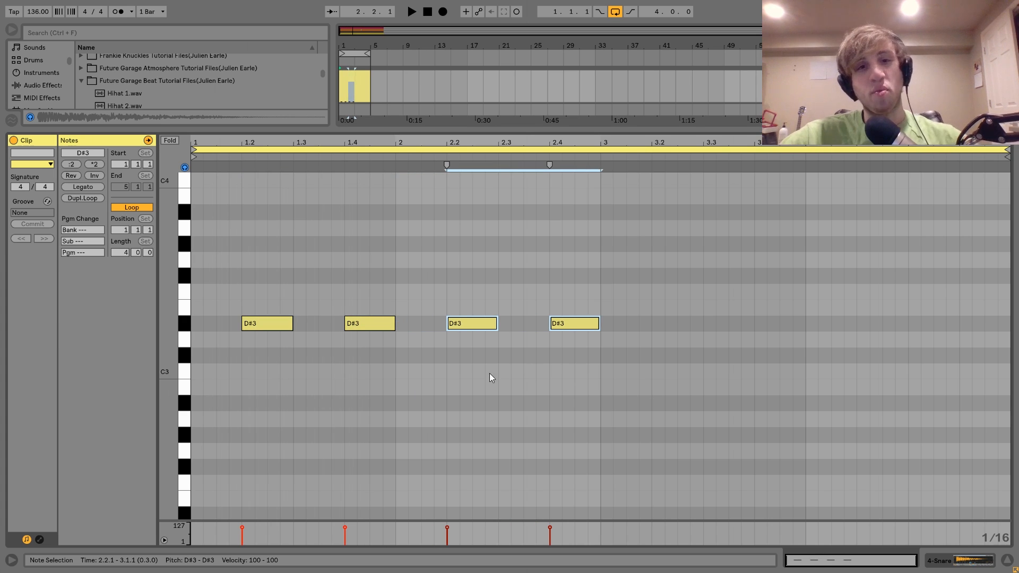
Step: Delay the first snare note of bar 2 to slightly after 2.2.2 and play the loop
{"action": "left_click", "coordinate": [472, 375]}
{"action": "left_click_drag", "start_coordinate": [468, 369], "coordinate": [468, 285]}
{"action": "key", "text": "Right"}
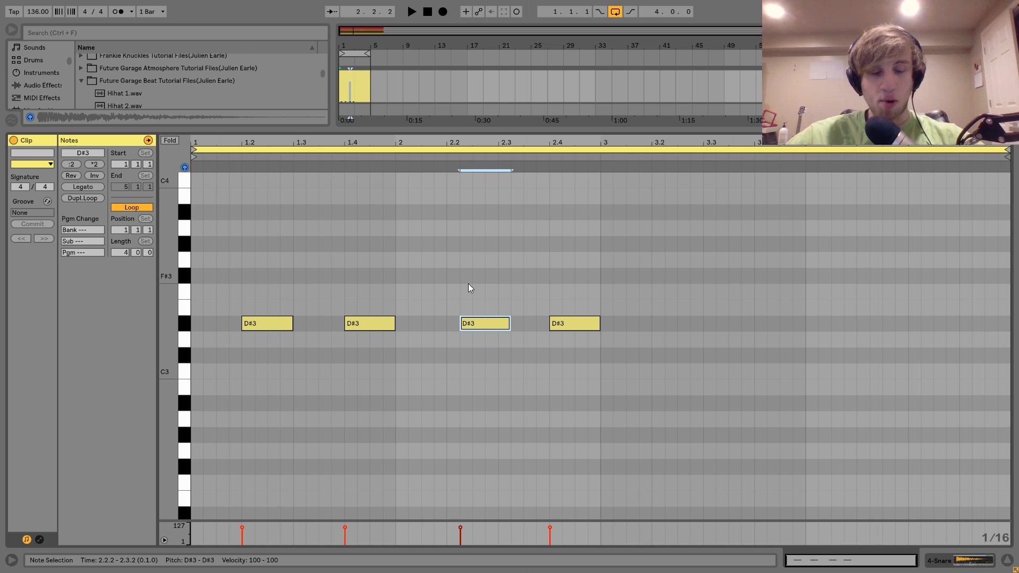
{"action": "left_click_drag", "start_coordinate": [474, 321], "coordinate": [477, 323]}
{"action": "key", "text": "space"}
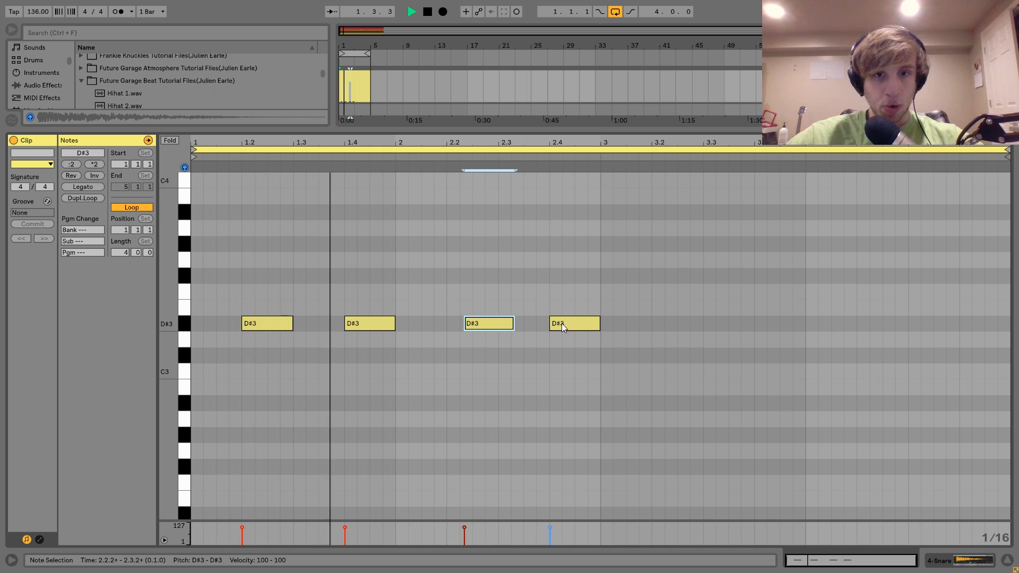
Step: Move the last snare note of bar 2 earlier to slightly after 2.3.4, auditioning and fine-tuning its position
{"action": "left_click_drag", "start_coordinate": [561, 323], "coordinate": [549, 325]}
{"action": "key", "text": "space"}
{"action": "key", "text": "space"}
{"action": "left_click", "coordinate": [556, 371]}
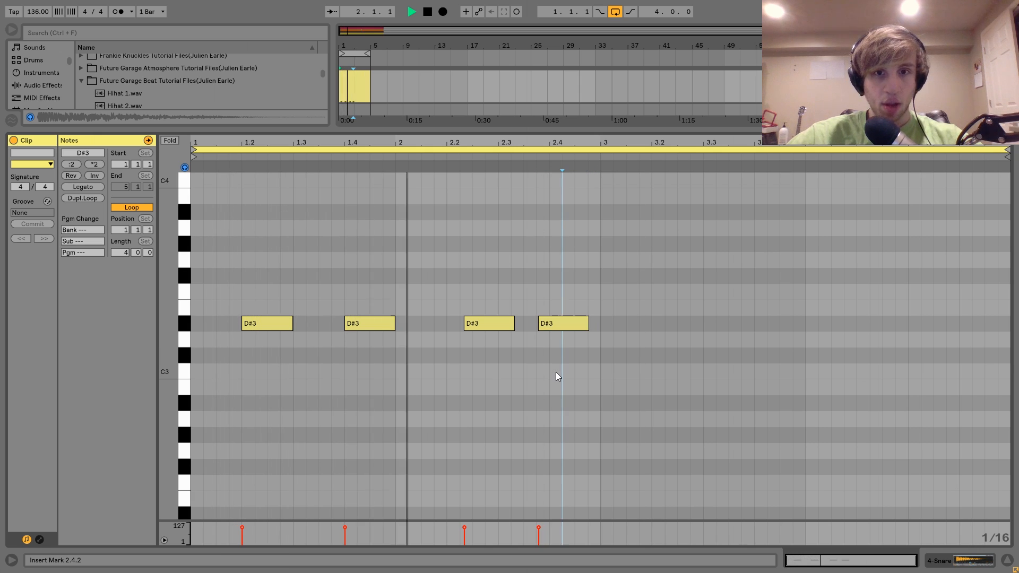
{"action": "key", "text": "space"}
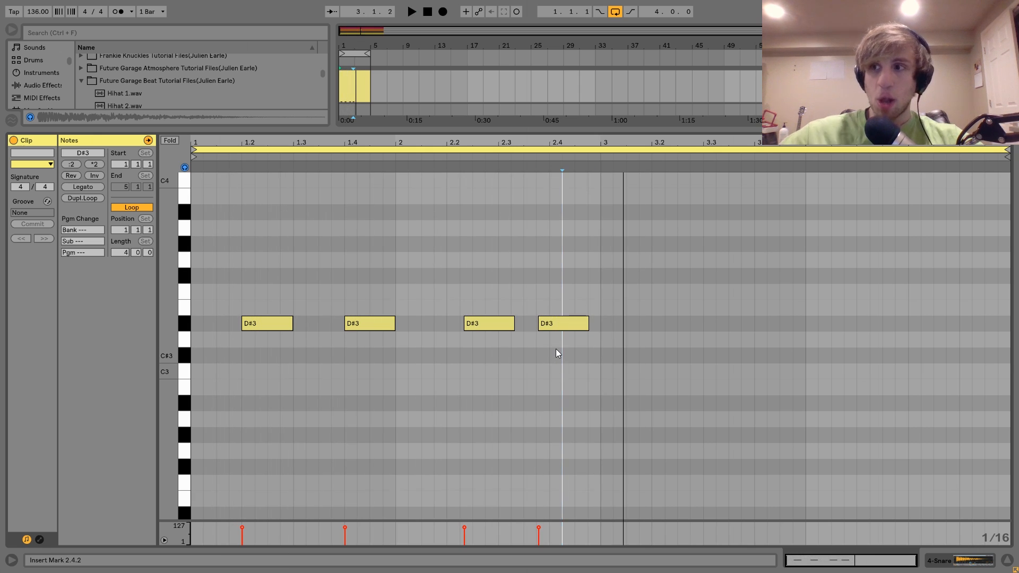
{"action": "left_click", "coordinate": [549, 328]}
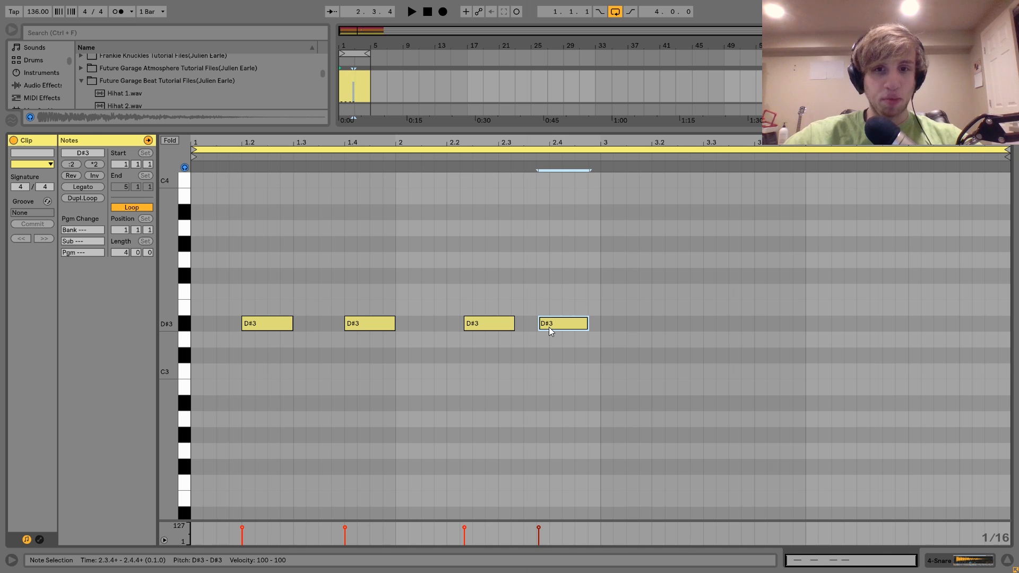
{"action": "left_click_drag", "start_coordinate": [549, 327], "coordinate": [553, 330]}
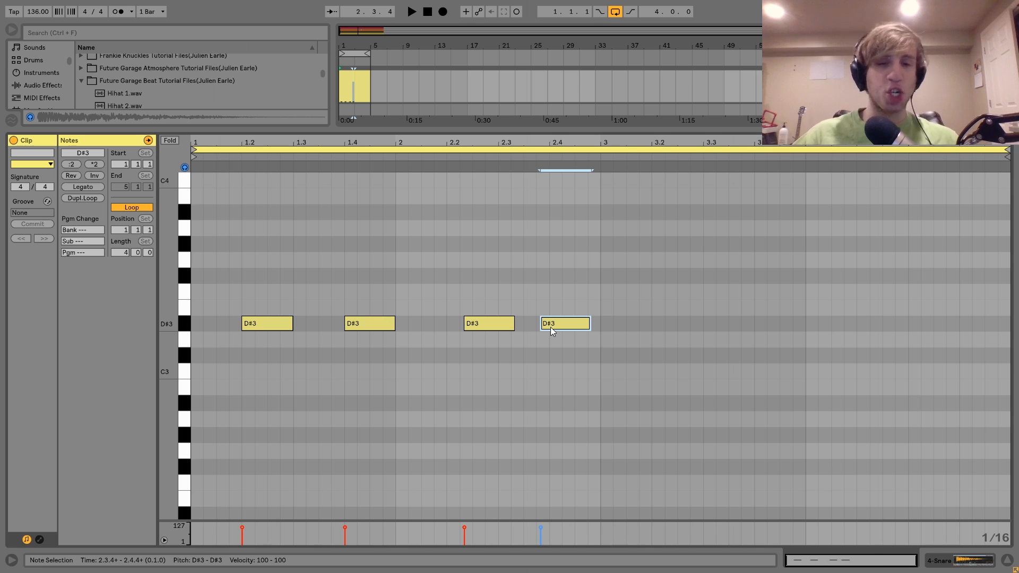
Step: Duplicate the two-bar snare pattern into bars 3 and 4, with the copies starting at 3.2.1
{"action": "left_click_drag", "start_coordinate": [382, 297], "coordinate": [284, 368]}
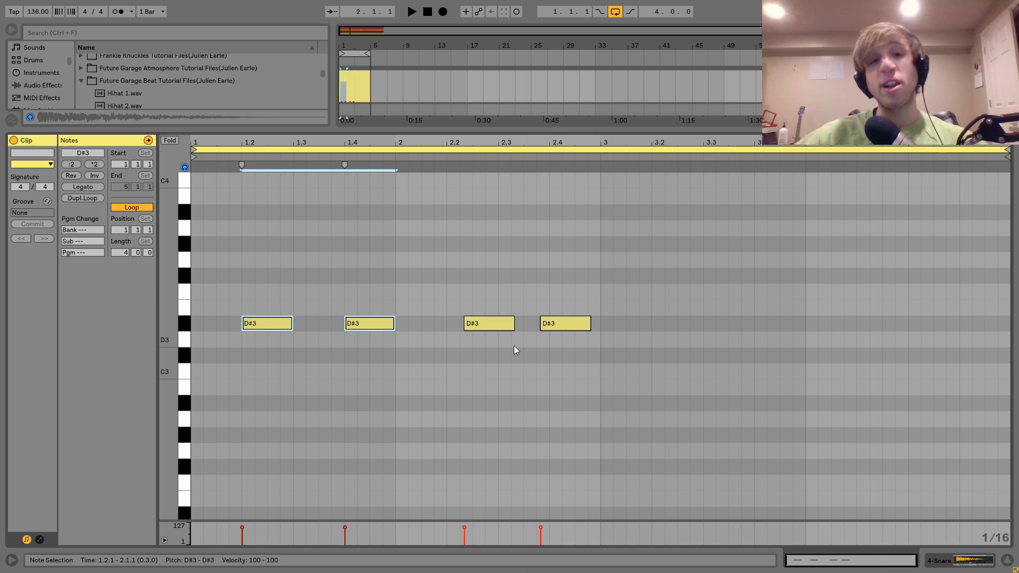
{"action": "key", "text": "ctrl+a"}
{"action": "key", "text": "ctrl+d"}
{"action": "key", "text": "Right"}
{"action": "key", "text": "Right"}
{"action": "key", "text": "Right"}
{"action": "key", "text": "Right"}
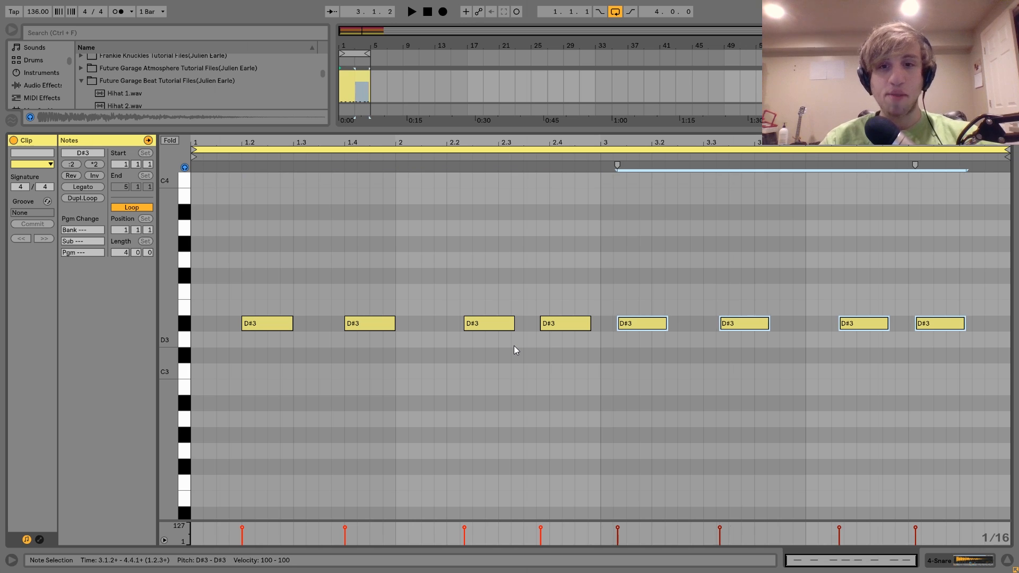
{"action": "key", "text": "Right"}
{"action": "key", "text": "Right"}
{"action": "key", "text": "Right"}
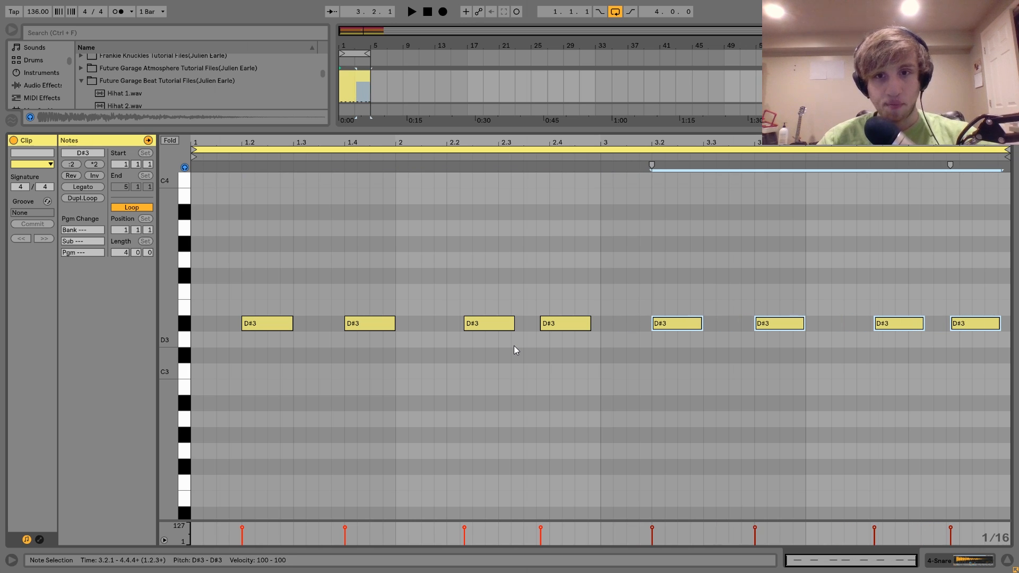
Step: Copy the first snare note of bar 4 to slightly after 4.2.4, shorten the copy by a sixteenth, and audition the loop
{"action": "left_click", "coordinate": [883, 352]}
{"action": "key", "text": "space"}
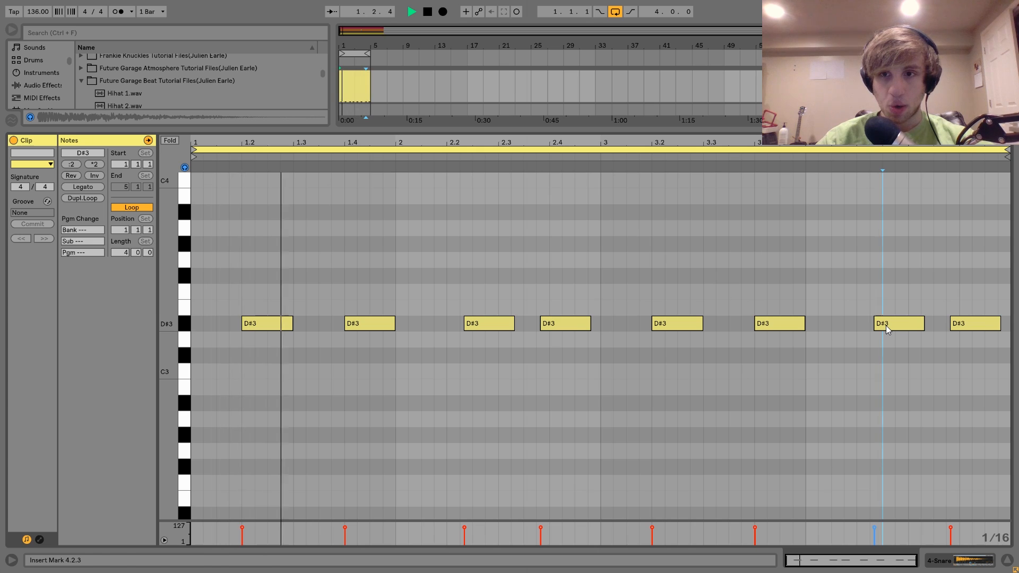
{"action": "left_click_drag", "start_coordinate": [886, 326], "coordinate": [912, 326]}
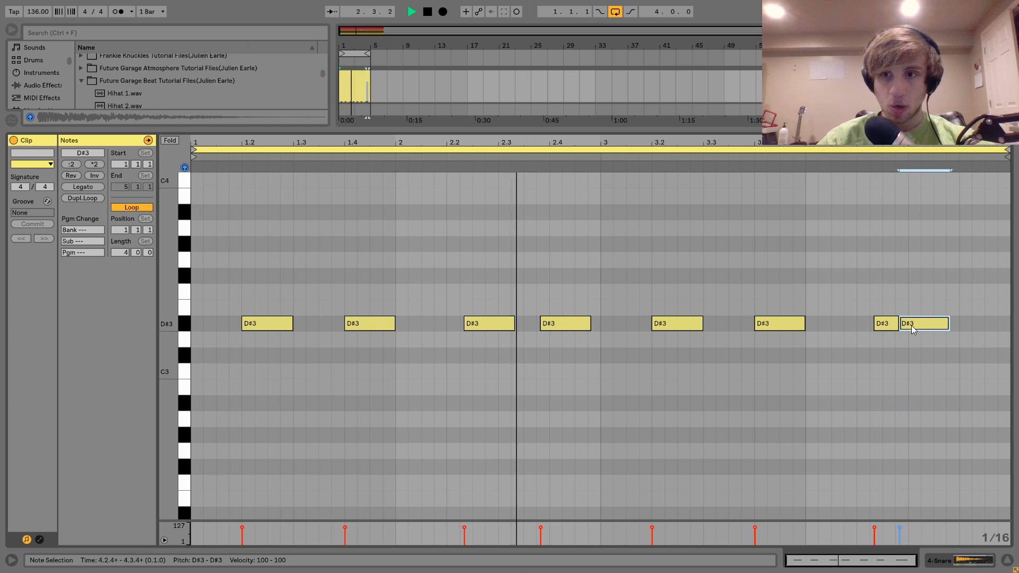
{"action": "left_click", "coordinate": [905, 345]}
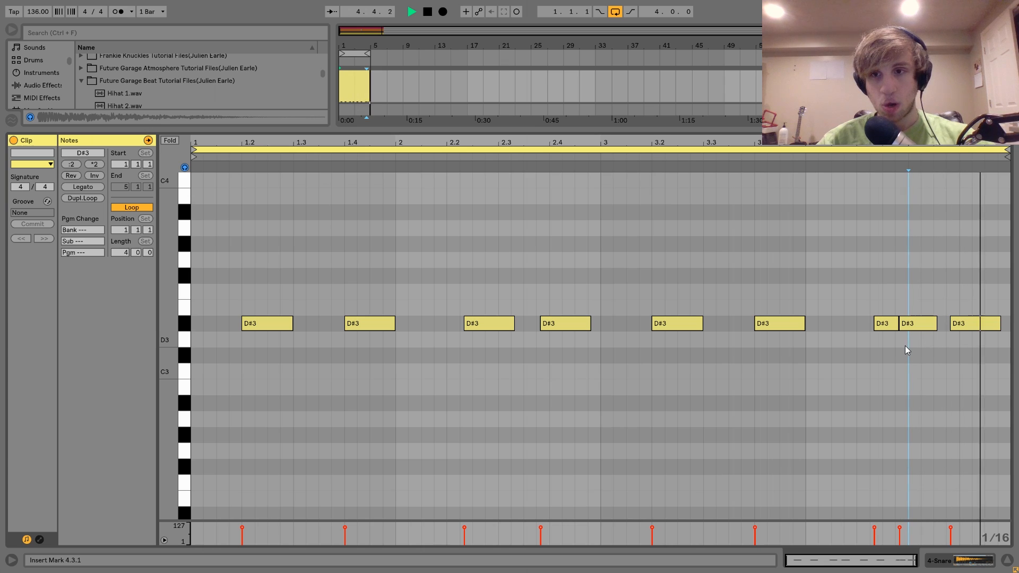
{"action": "key", "text": "space"}
Step: Move the second snare note of bar 3 earlier to slightly after 3.3.4
{"action": "left_click_drag", "start_coordinate": [770, 323], "coordinate": [754, 330]}
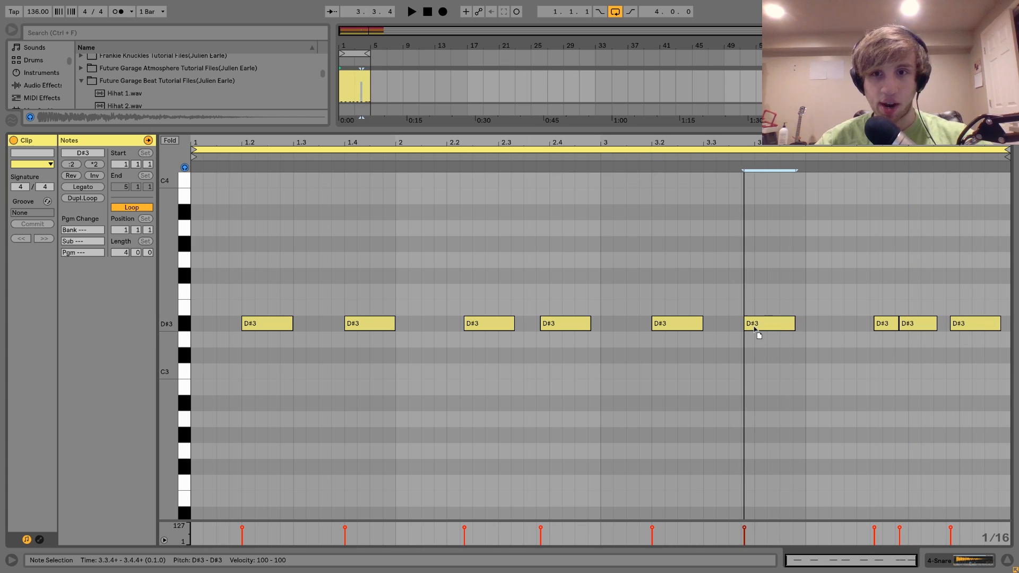
Step: Move the last snare note of bar 4 to 4.4.1 and audition the loop
{"action": "left_click", "coordinate": [603, 196]}
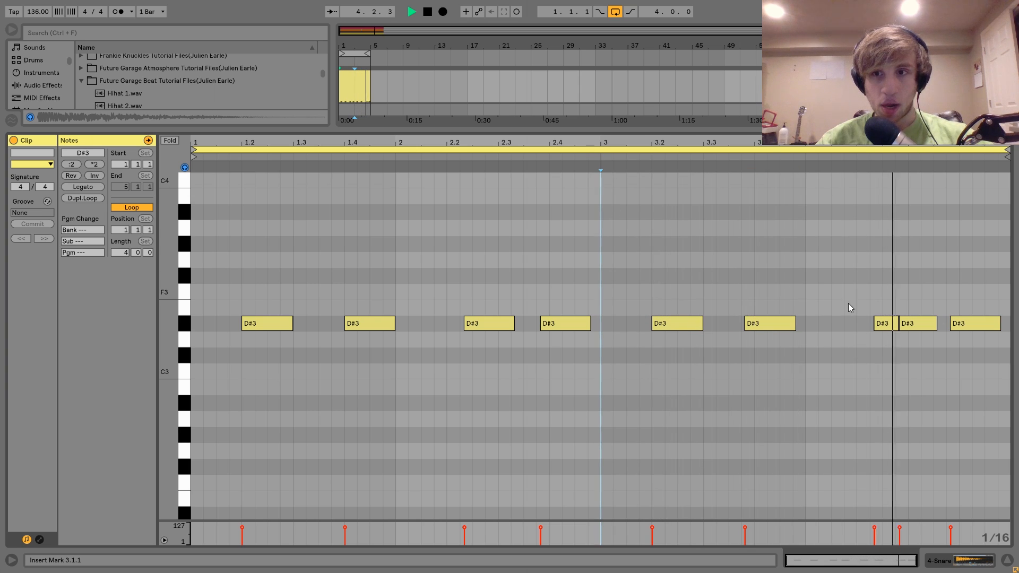
{"action": "key", "text": "space"}
{"action": "left_click", "coordinate": [967, 329]}
{"action": "key", "text": "Right"}
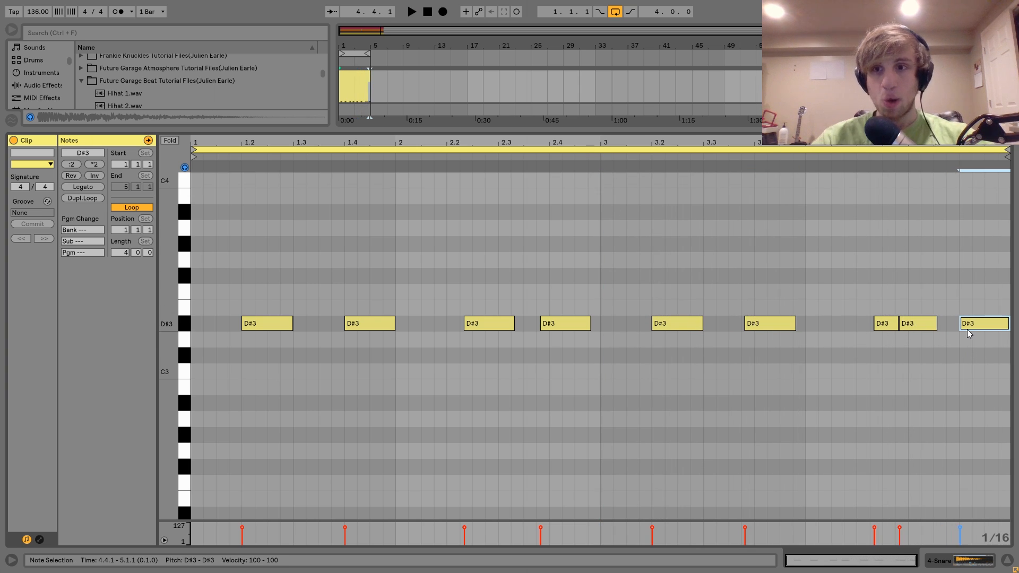
{"action": "left_click", "coordinate": [699, 163]}
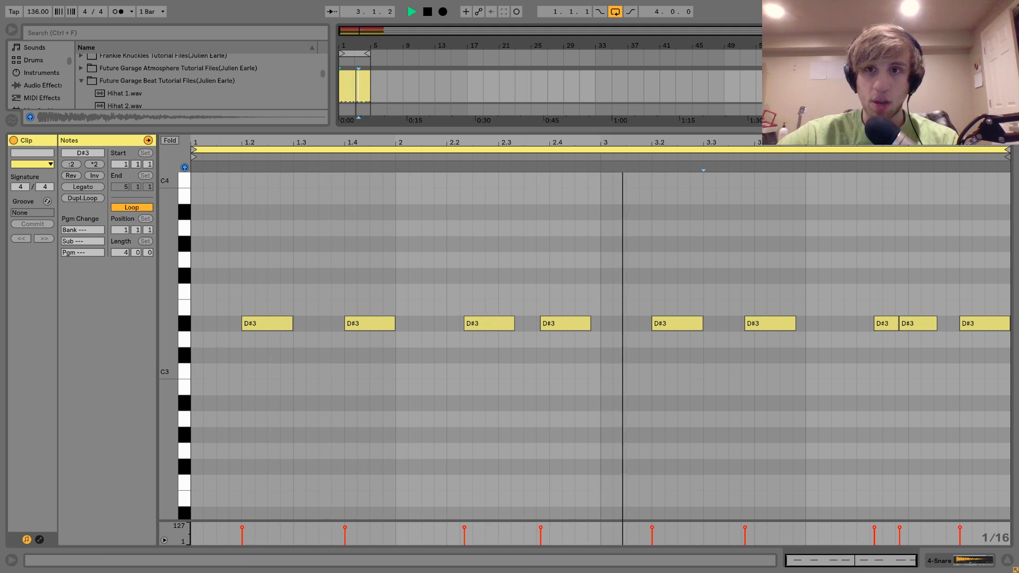
{"action": "key", "text": "shift+Tab"}
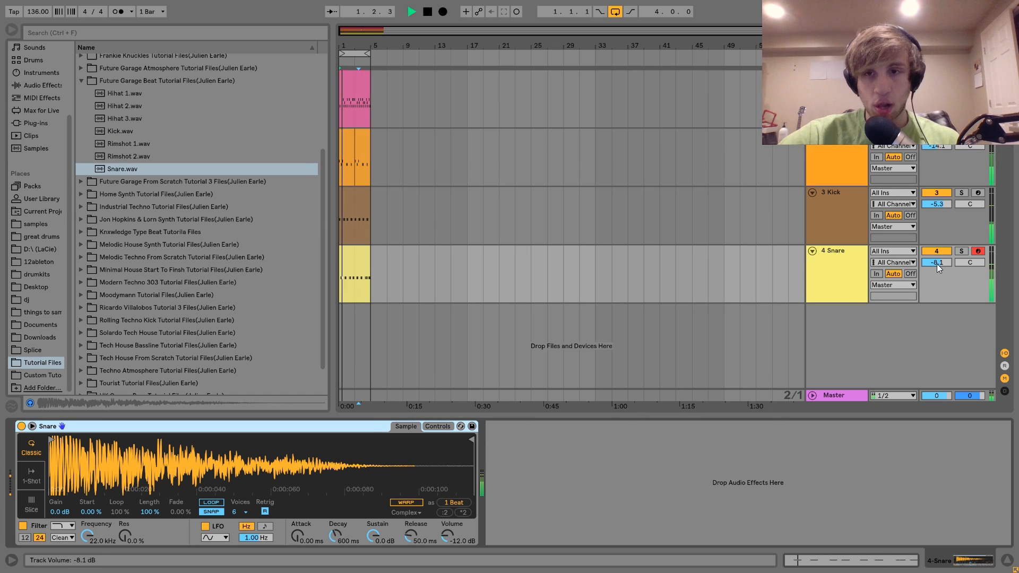
Step: Move the second snare note of bar 3 to 3.4.1 and the last note of bar 4 to slightly after 4.3.4, then audition
{"action": "double_click", "coordinate": [353, 256]}
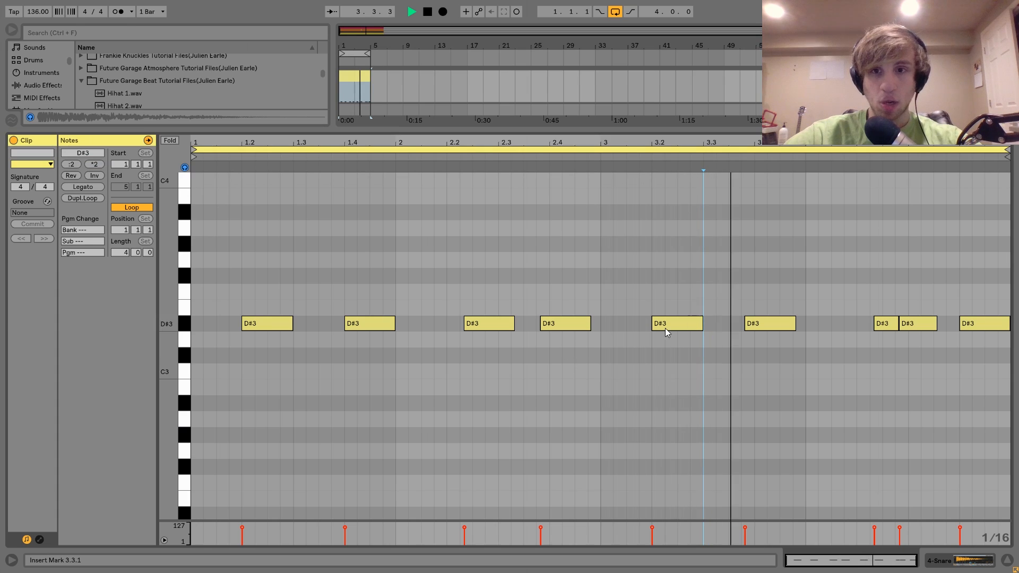
{"action": "left_click_drag", "start_coordinate": [757, 324], "coordinate": [768, 323]}
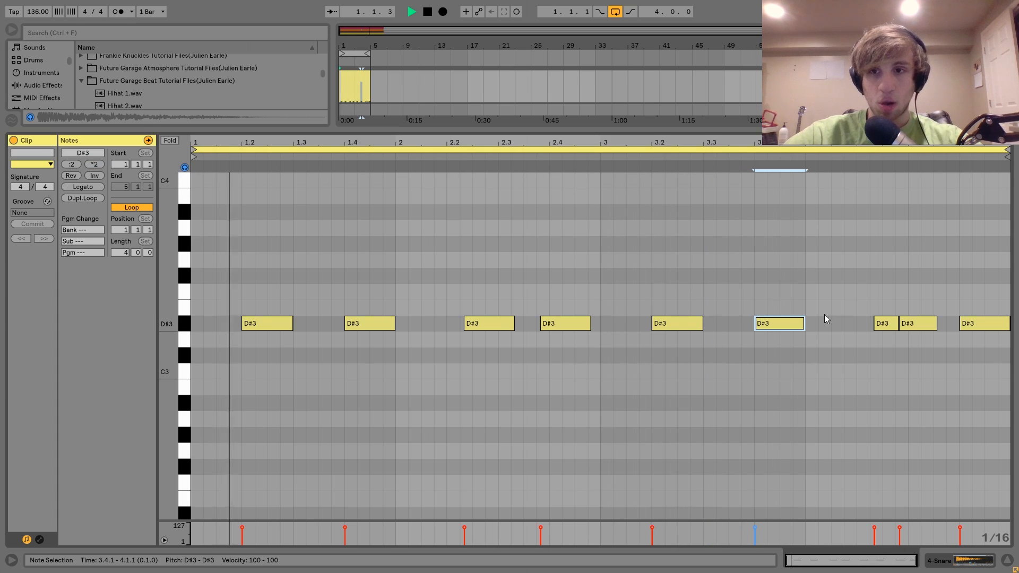
{"action": "left_click_drag", "start_coordinate": [1003, 328], "coordinate": [957, 327]}
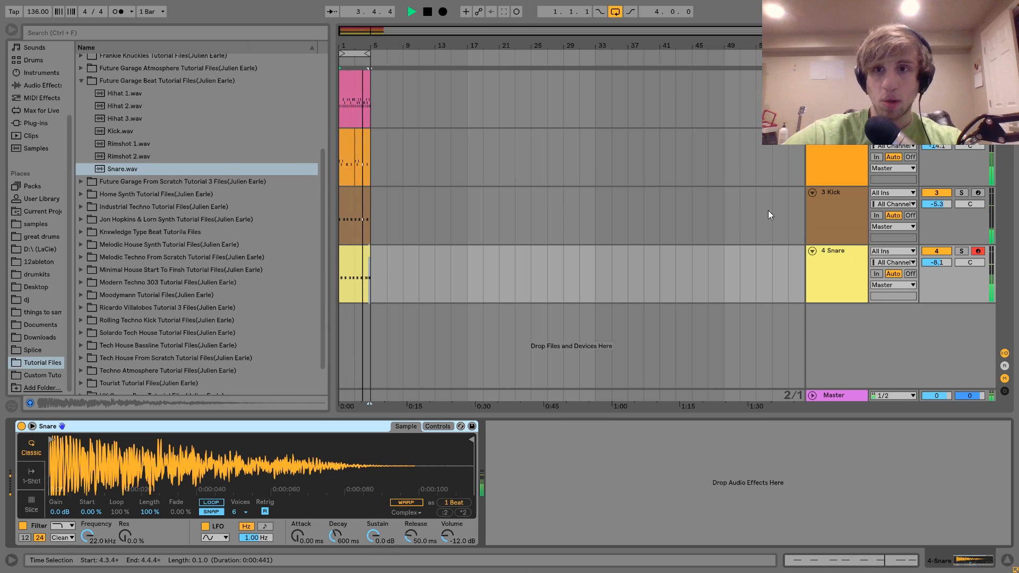
{"action": "key", "text": "space"}
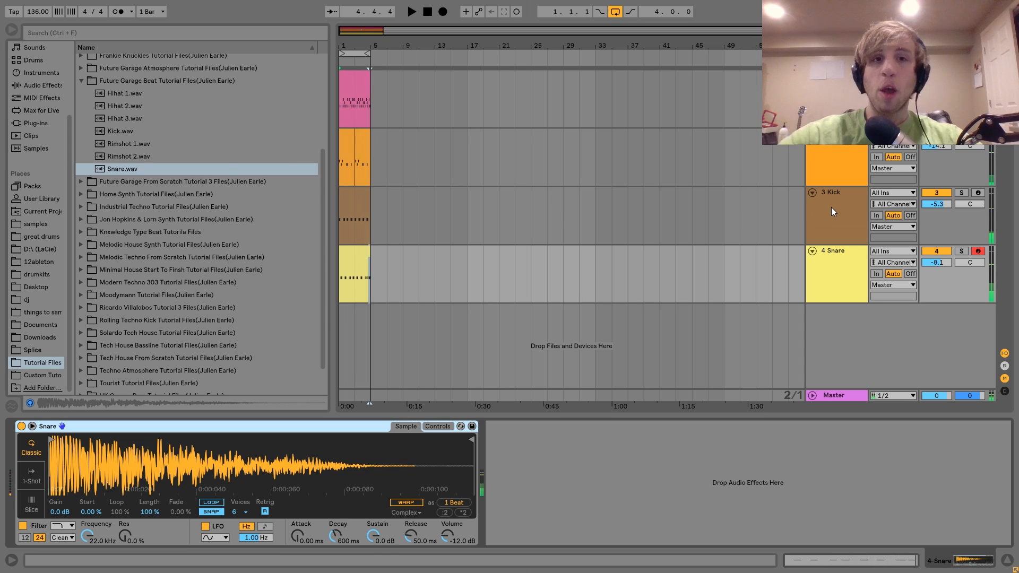
Step: Solo the rimshot track and browse the built-in audio effects
{"action": "left_click", "coordinate": [852, 166]}
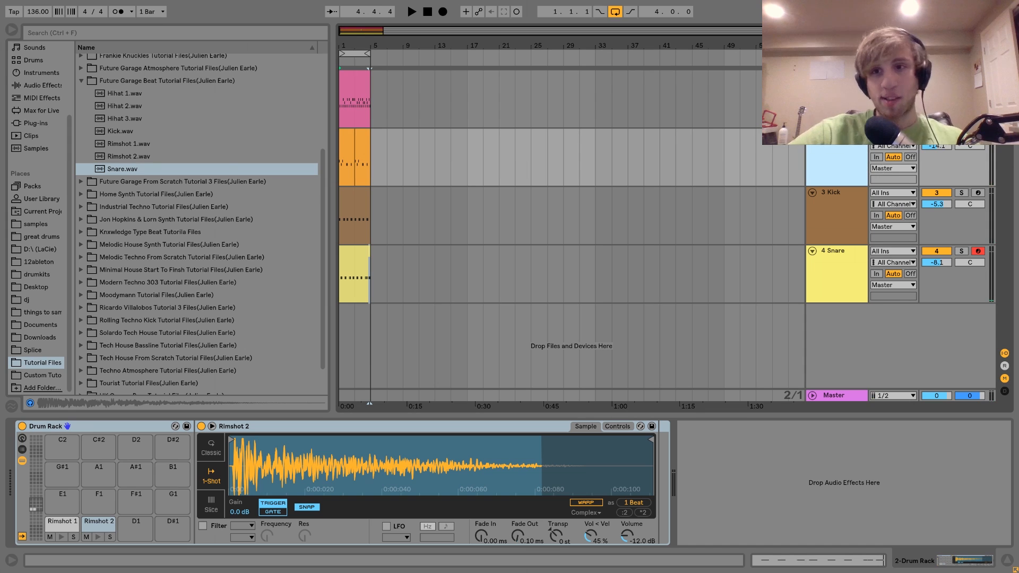
{"action": "left_click", "coordinate": [961, 134]}
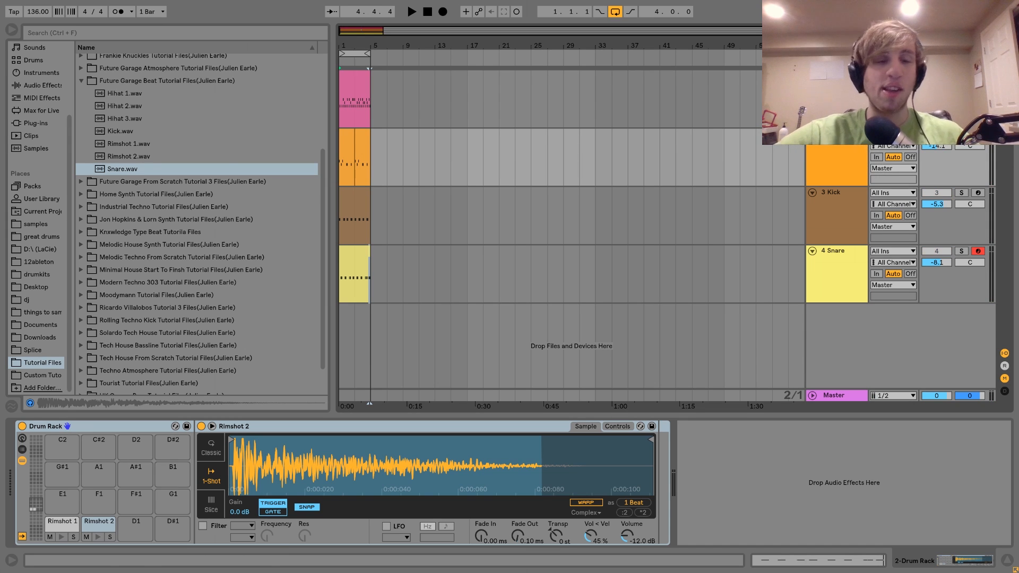
{"action": "left_click", "coordinate": [52, 86]}
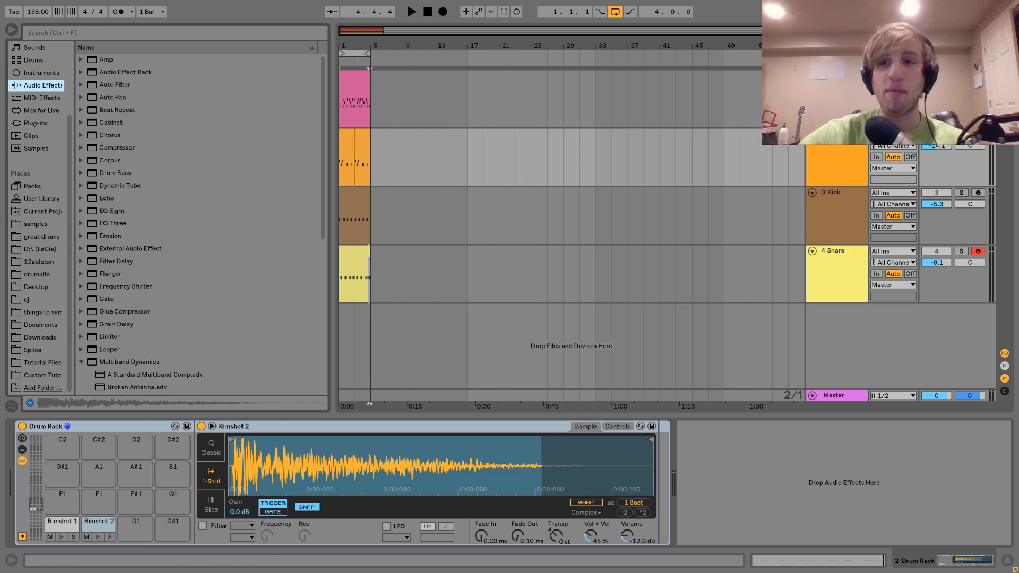
Step: Unsolo the rimshot track and rebalance the drums, setting the rimshots to -14.2 dB and the snare to -5.6 dB
{"action": "left_click", "coordinate": [962, 134]}
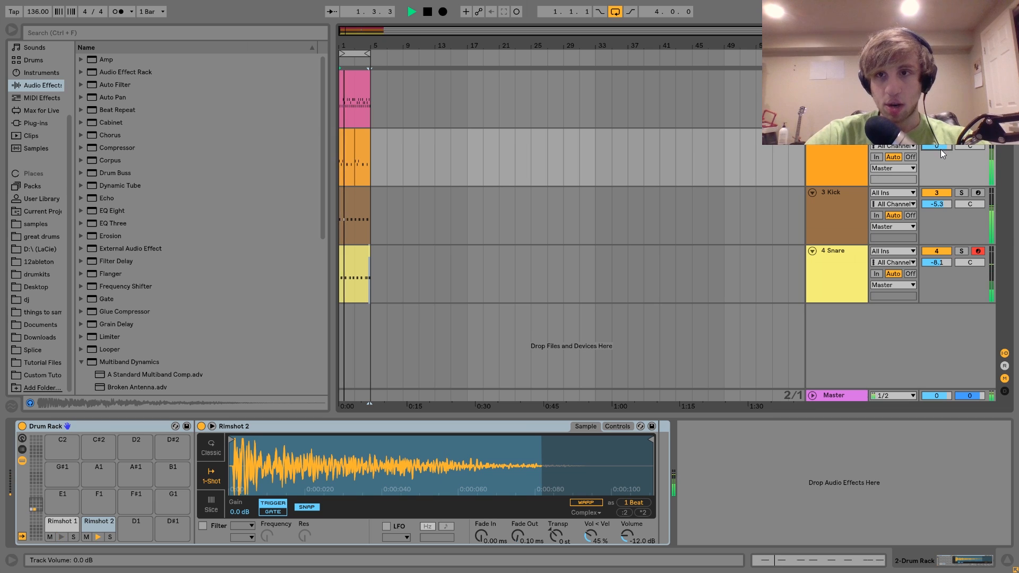
{"action": "key", "text": "space"}
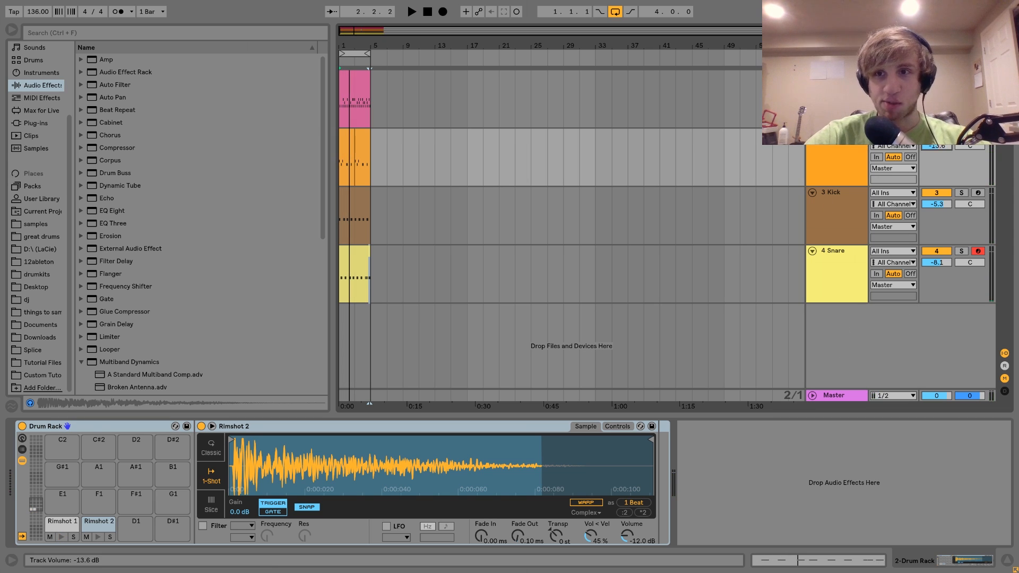
{"action": "key", "text": "space"}
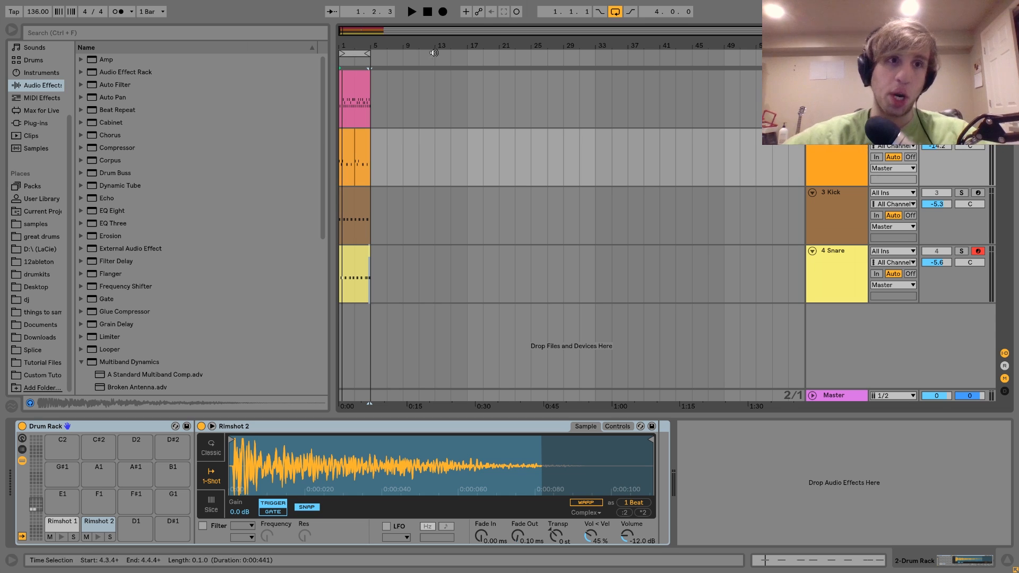
Step: Add an Auto Filter to the rimshot track as a 12 dB band-pass at about 568 Hz with 66% resonance
{"action": "double_click", "coordinate": [110, 86]}
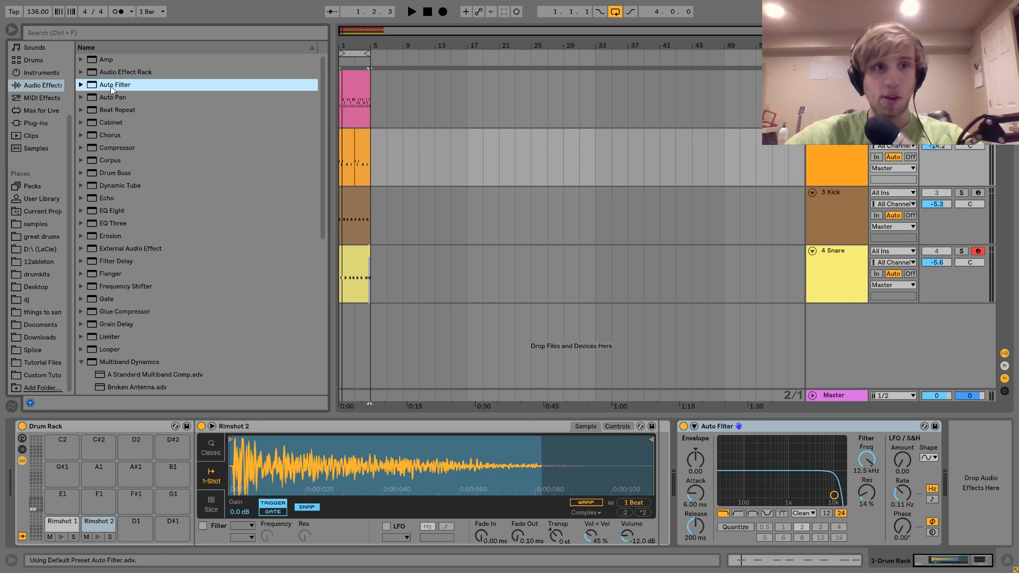
{"action": "left_click", "coordinate": [752, 513]}
{"action": "left_click", "coordinate": [826, 513]}
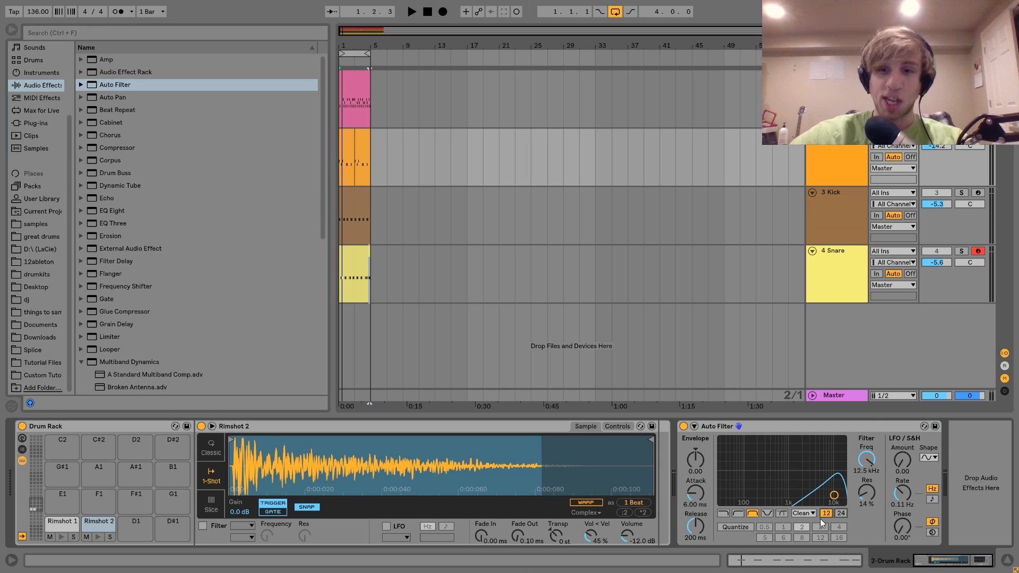
{"action": "left_click_drag", "start_coordinate": [834, 495], "coordinate": [778, 469]}
Step: Audition the unsoloed rimshots with the full loop and retune their band-pass filter to about 816 Hz with 60% resonance
{"action": "key", "text": "space"}
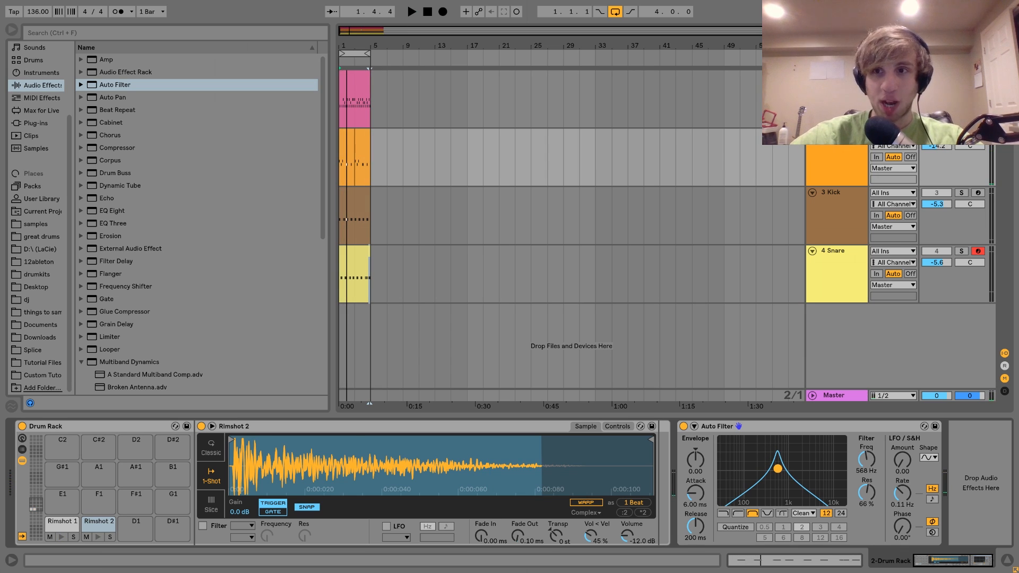
{"action": "left_click", "coordinate": [961, 134]}
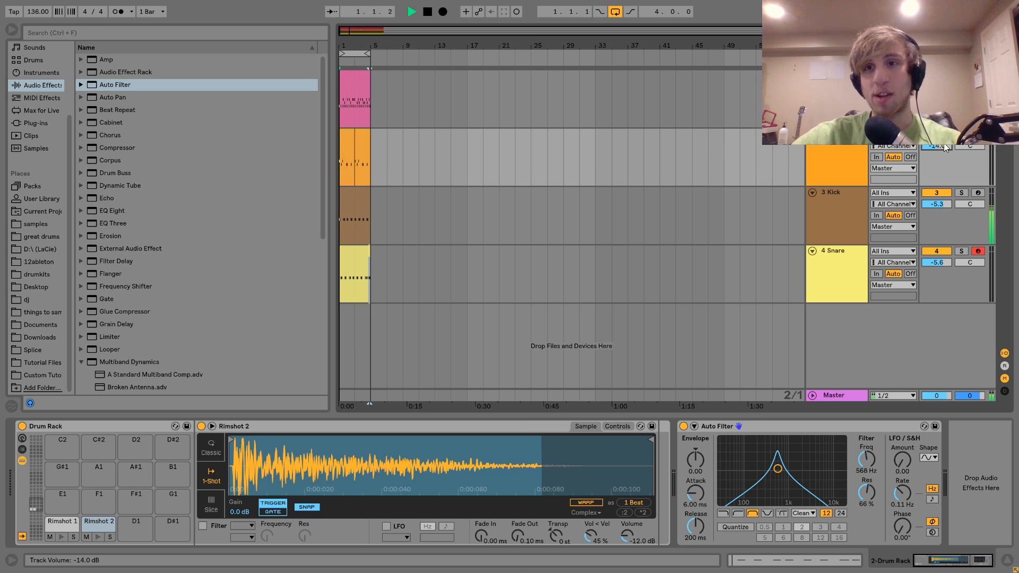
{"action": "left_click_drag", "start_coordinate": [777, 469], "coordinate": [779, 473]}
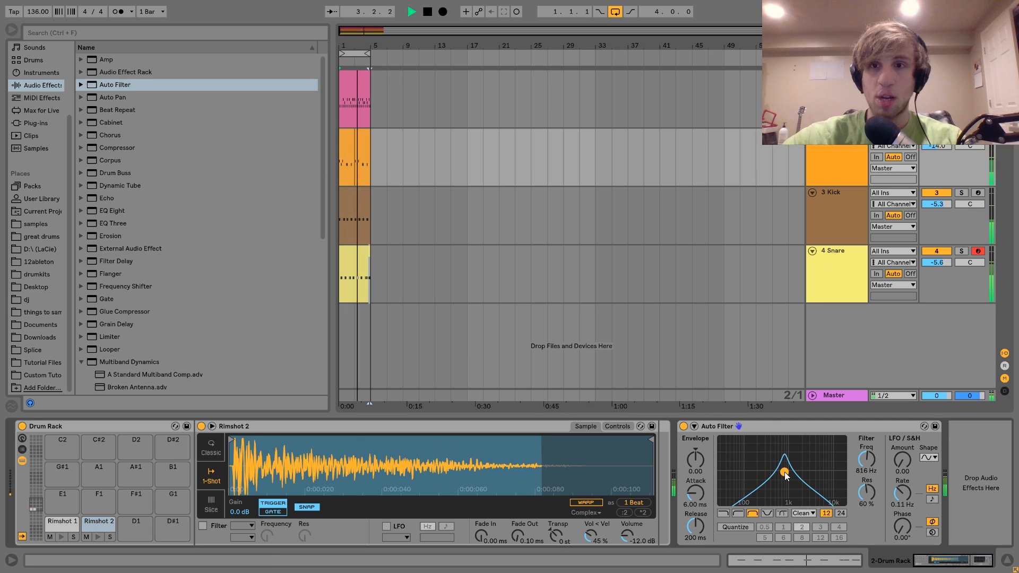
{"action": "left_click", "coordinate": [822, 281]}
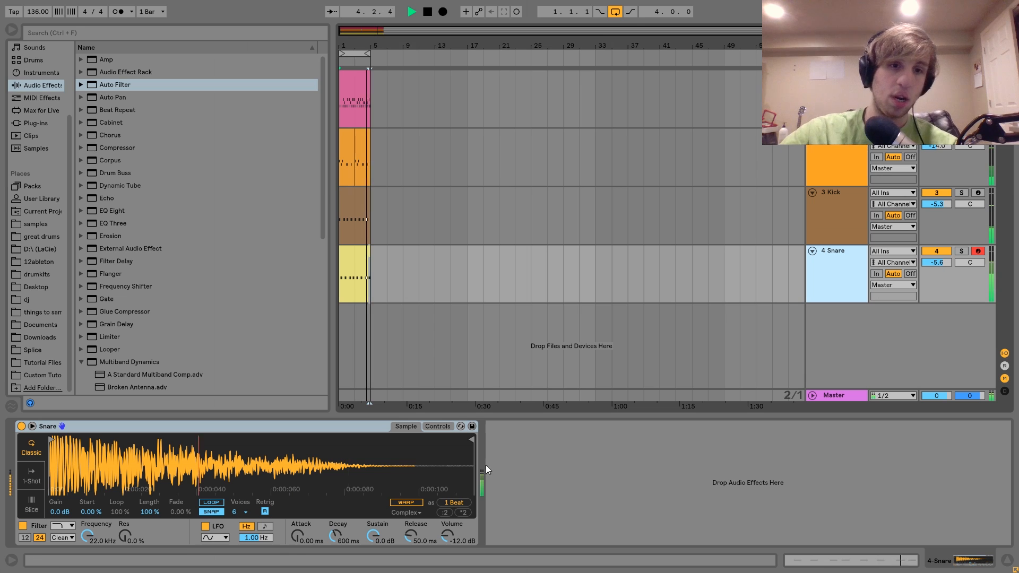
{"action": "left_click", "coordinate": [372, 536]}
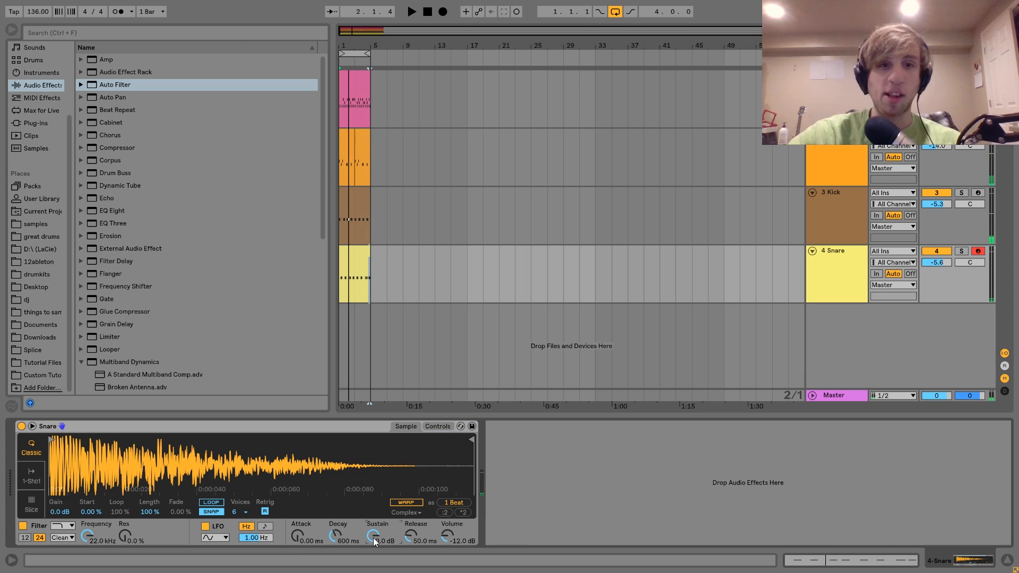
{"action": "left_click", "coordinate": [826, 279]}
{"action": "left_click", "coordinate": [837, 106]}
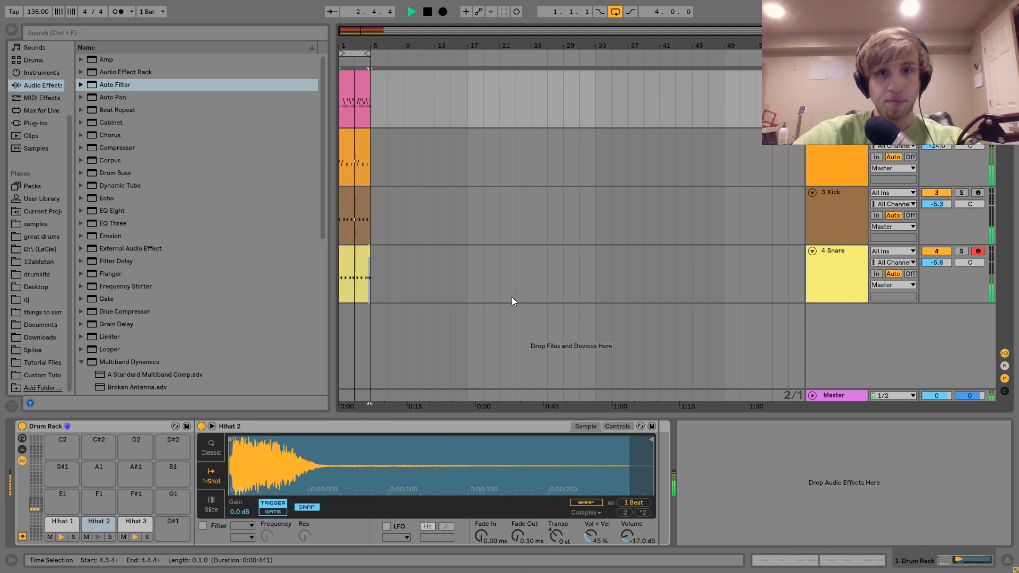
Step: Move the Auto Filter from the rimshot track into the drum rack's Rimshot 2 pad
{"action": "left_click", "coordinate": [824, 156]}
{"action": "left_click_drag", "start_coordinate": [782, 424], "coordinate": [210, 555]}
{"action": "left_click_drag", "start_coordinate": [94, 525], "coordinate": [94, 523]}
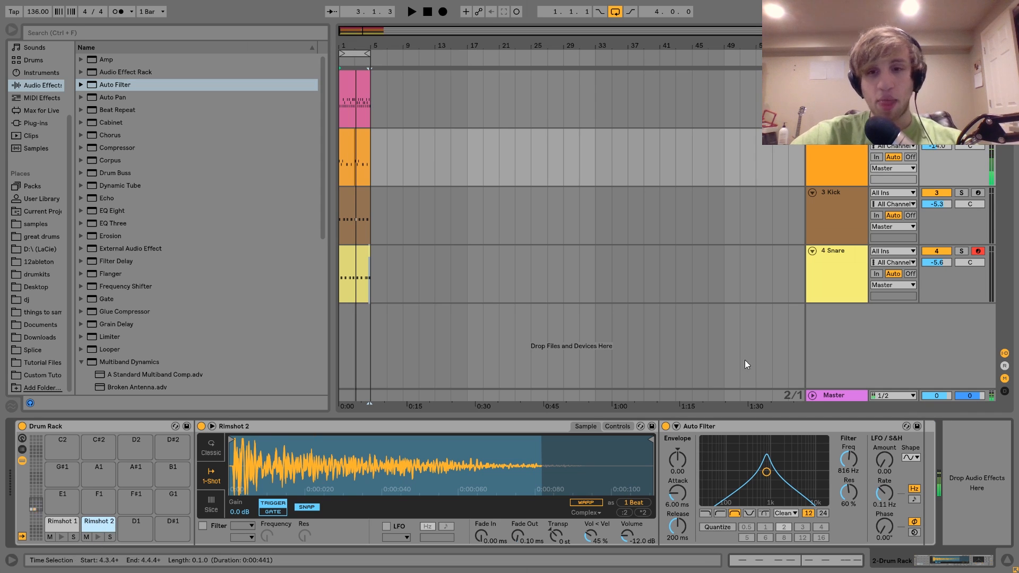
Step: Copy Rimshot 2's Auto Filter to the Rimshot 1 pad and tune the copy to about 395 Hz with 63% resonance while auditioning
{"action": "left_click", "coordinate": [820, 430]}
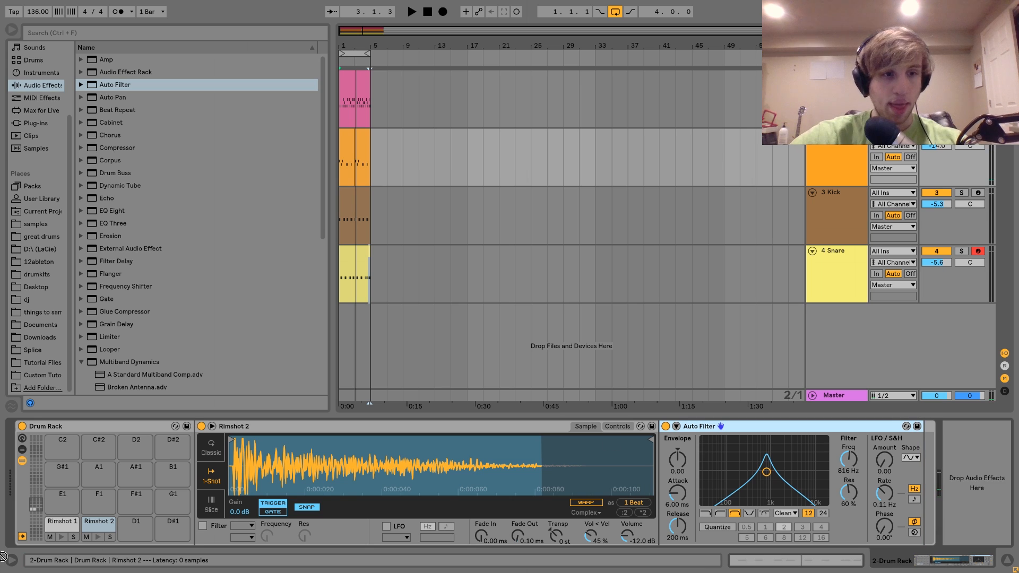
{"action": "left_click", "coordinate": [61, 521]}
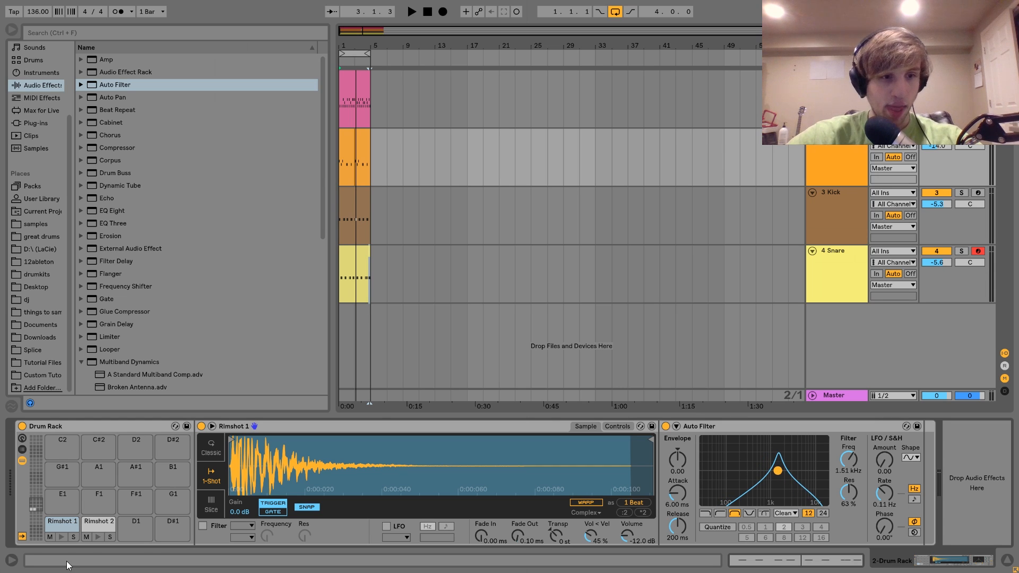
{"action": "key", "text": "space"}
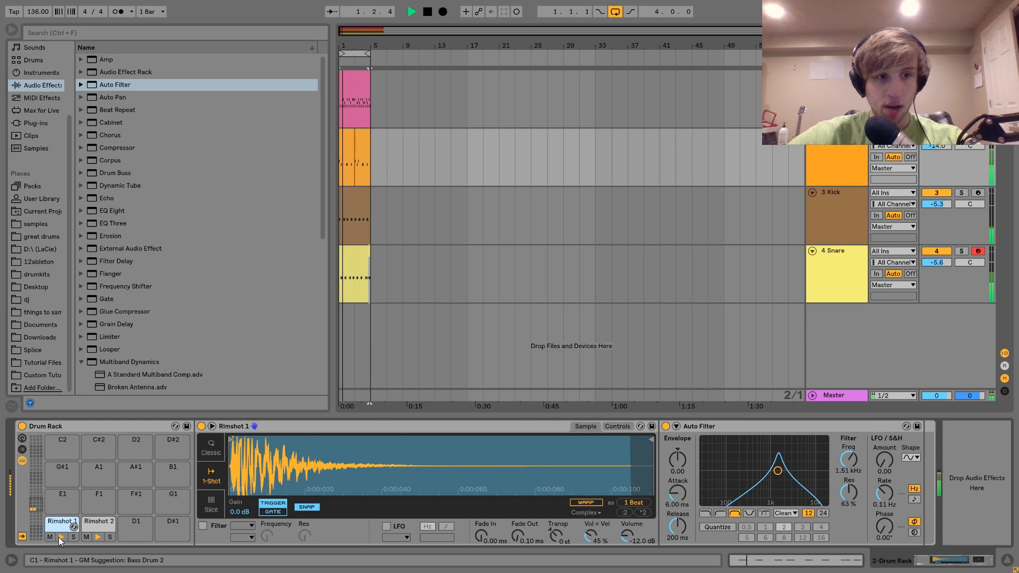
{"action": "left_click_drag", "start_coordinate": [777, 471], "coordinate": [750, 469]}
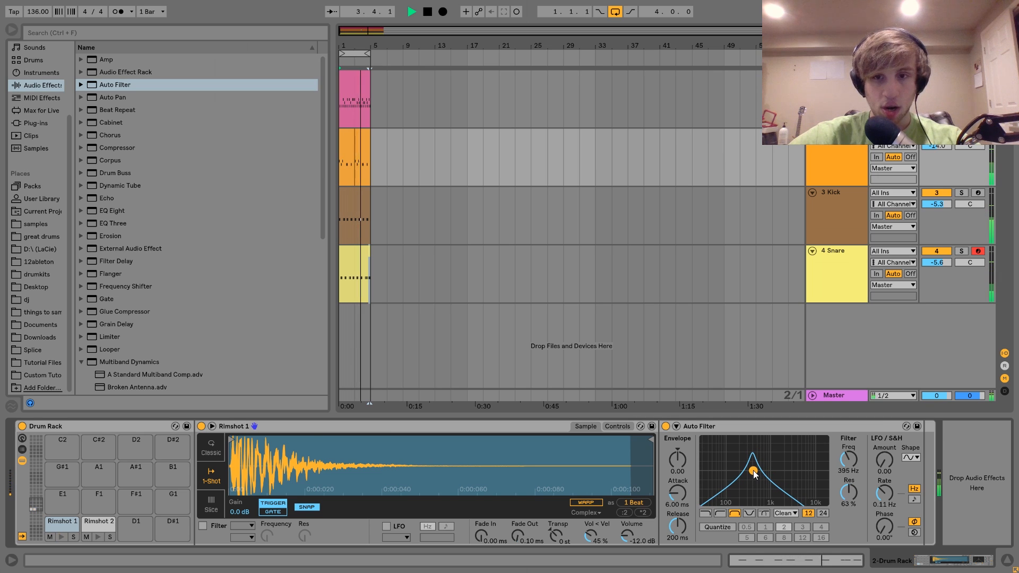
{"action": "key", "text": "space"}
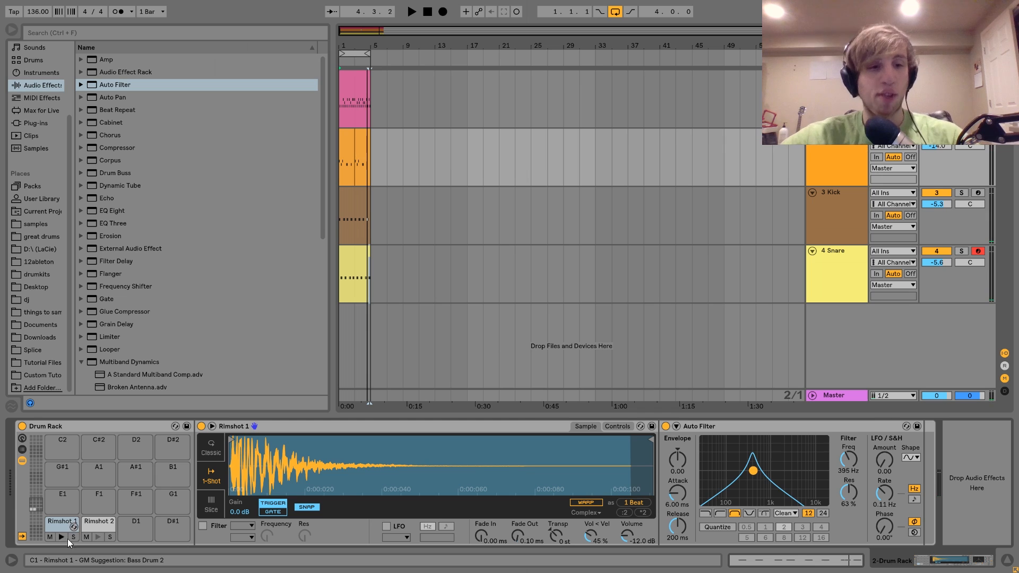
Step: Set the Rimshot 2 sample's fade-out to 2.00 s and audition the loop
{"action": "left_click", "coordinate": [97, 523]}
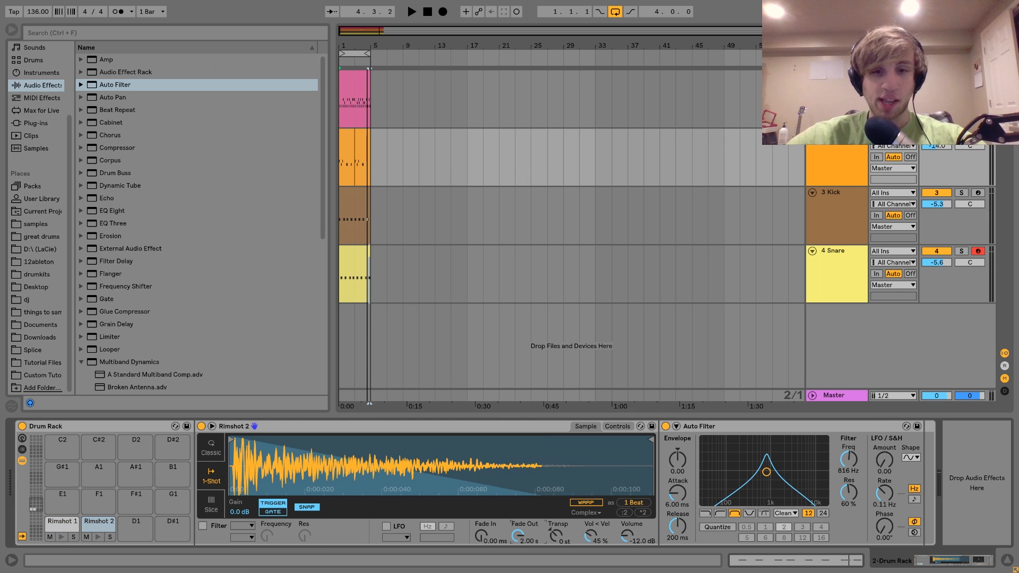
{"action": "key", "text": "space"}
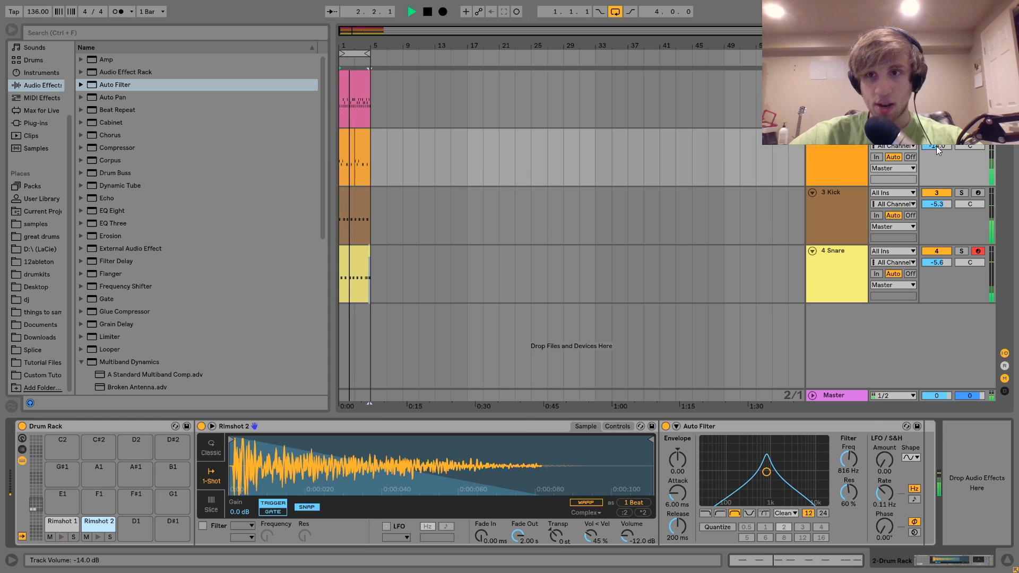
{"action": "key", "text": "space"}
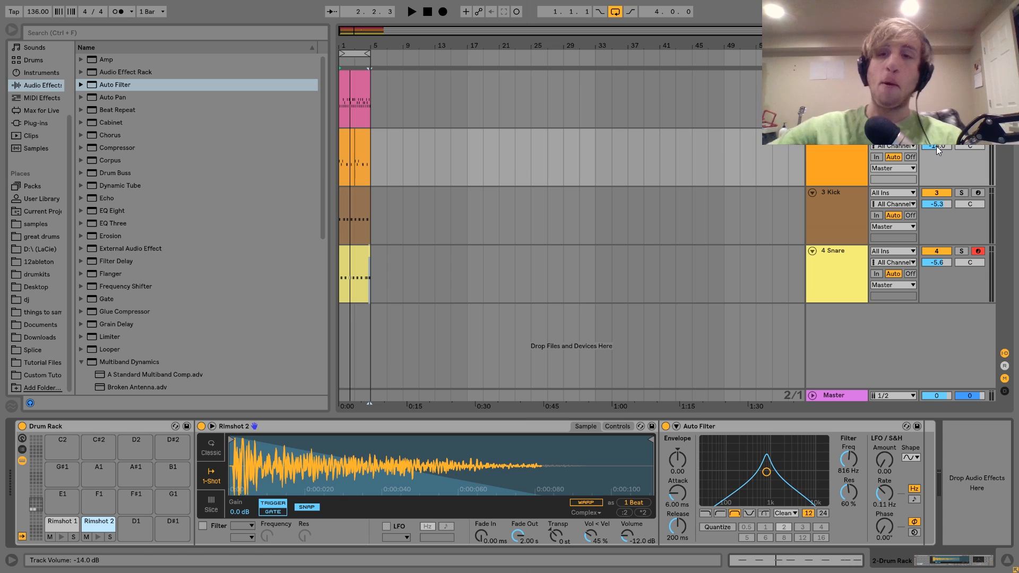
Step: Review the devices on the snare, hi-hat and rimshot tracks and audition the full drum loop
{"action": "left_click", "coordinate": [834, 260]}
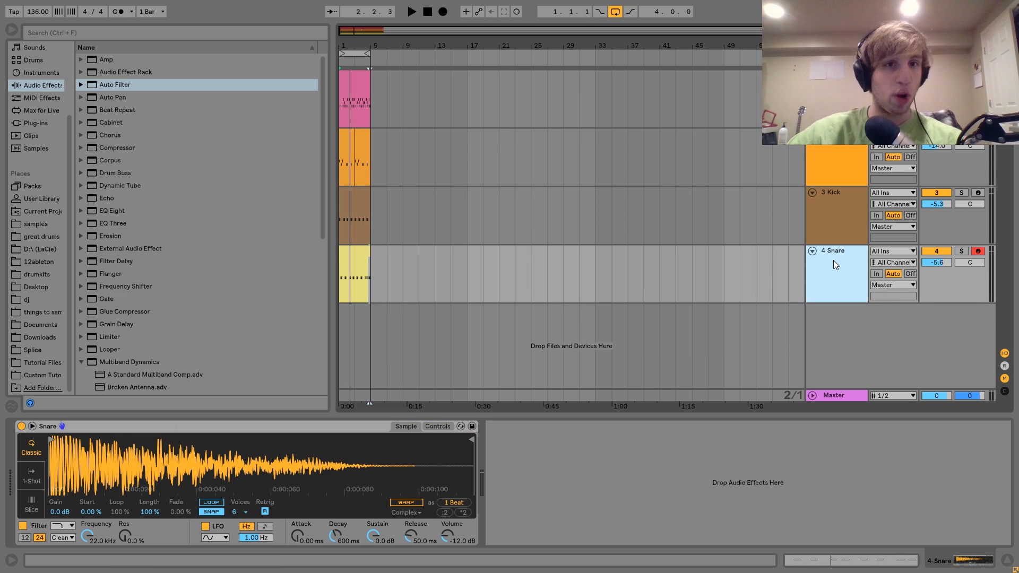
{"action": "left_click", "coordinate": [835, 170]}
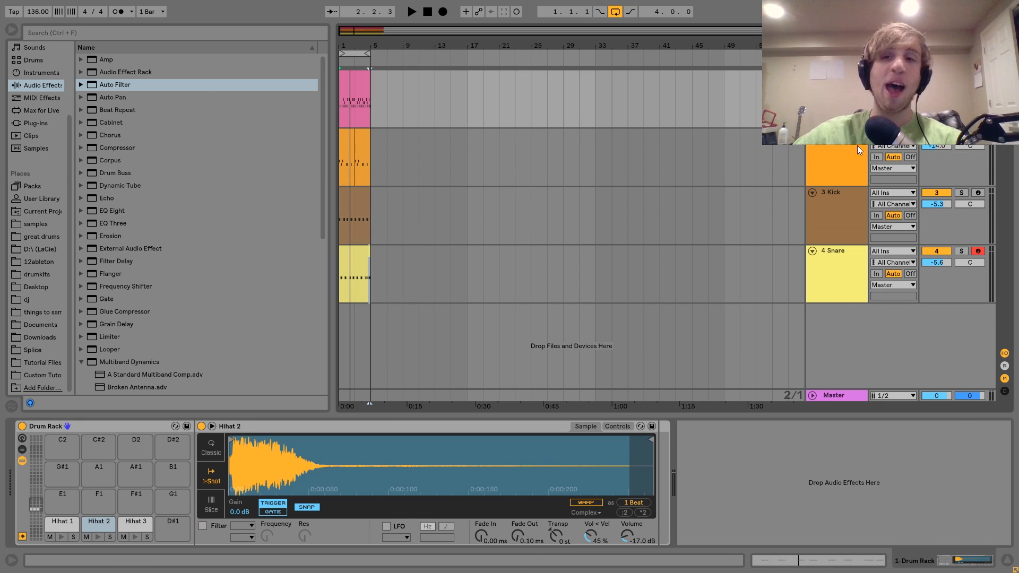
{"action": "left_click", "coordinate": [851, 153]}
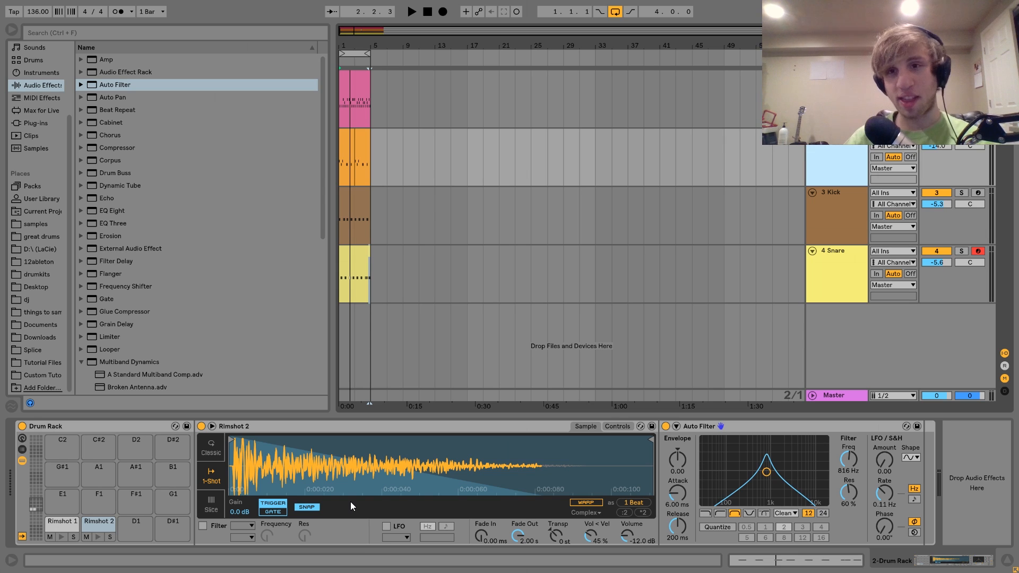
{"action": "key", "text": "space"}
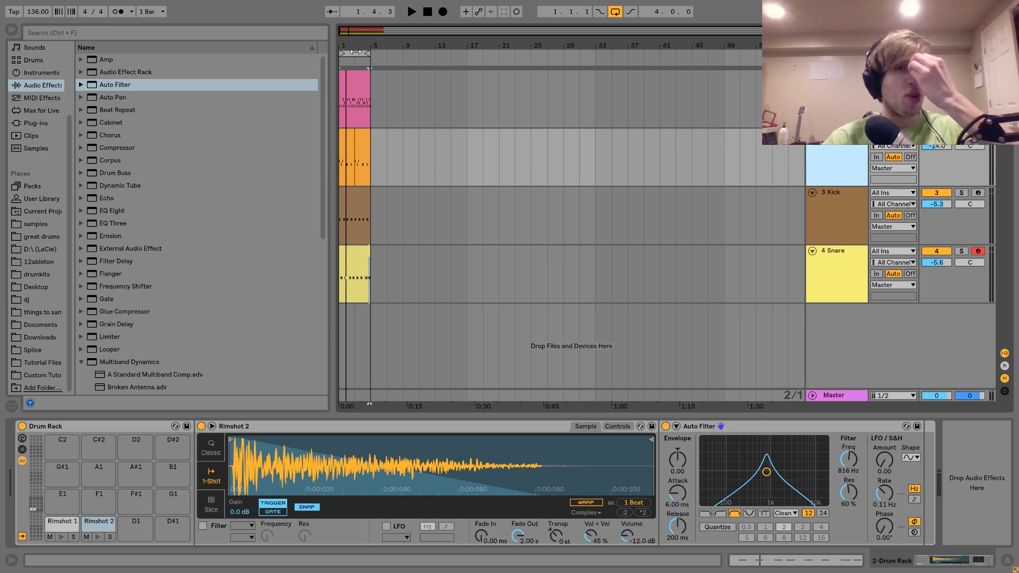
Step: Consolidate the two adjacent rimshot clips into one four-bar clip and audition the loop
{"action": "left_click_drag", "start_coordinate": [355, 47], "coordinate": [356, 95]}
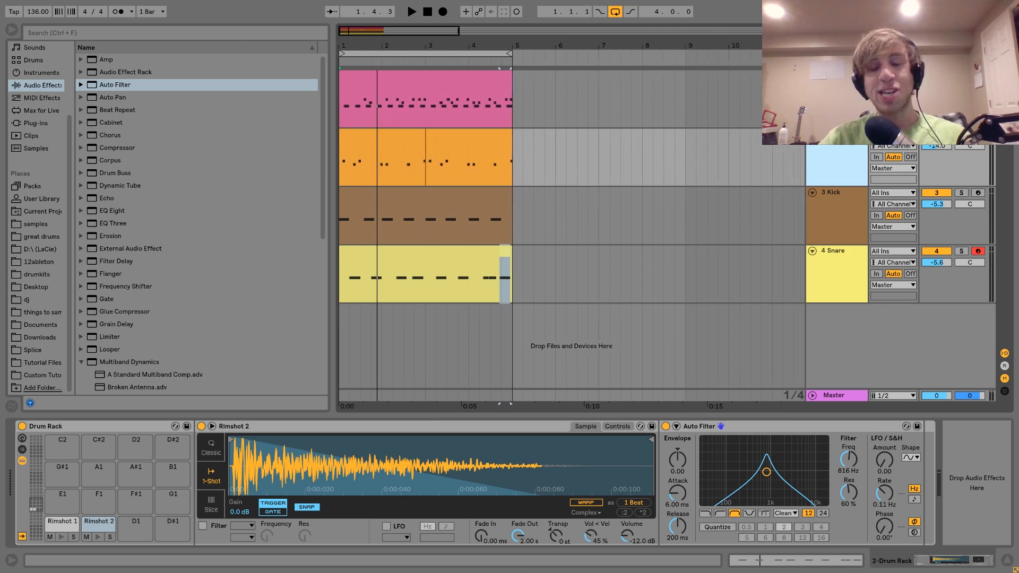
{"action": "key", "text": "space"}
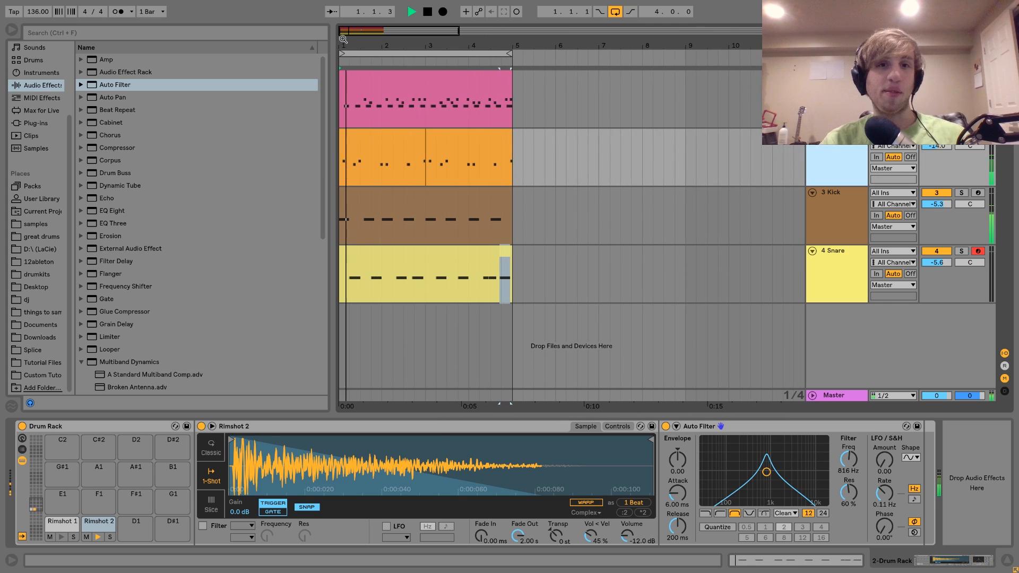
{"action": "left_click", "coordinate": [393, 142]}
{"action": "key", "text": "space"}
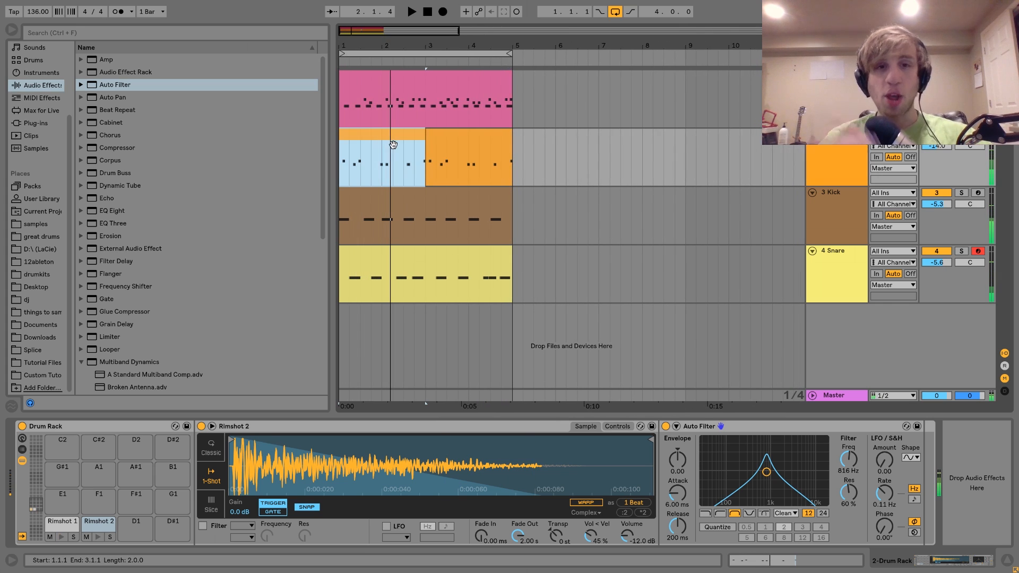
{"action": "left_click", "coordinate": [431, 139], "text": "shift"}
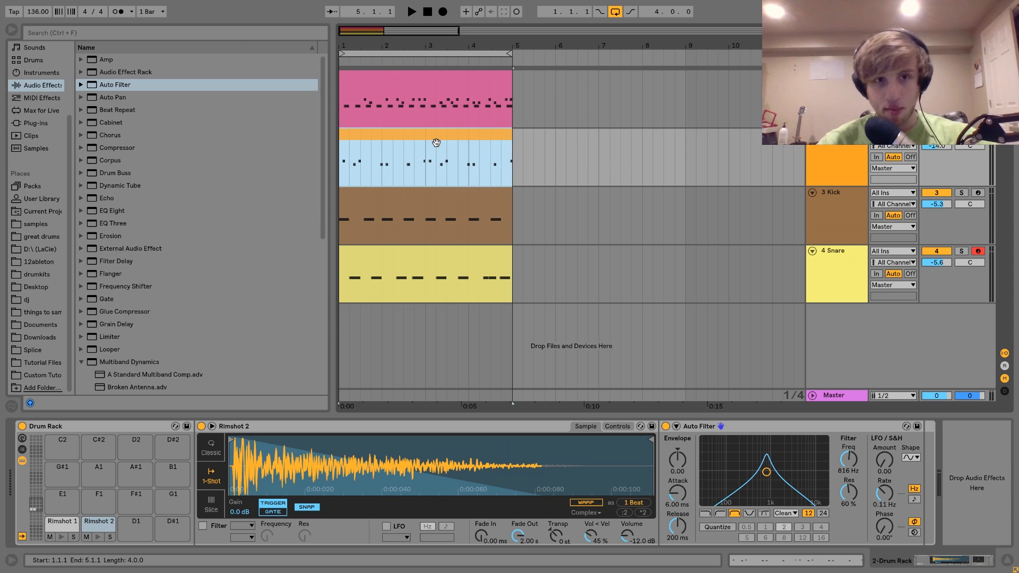
{"action": "key", "text": "space"}
{"action": "key", "text": "space"}
Step: Group the hi-hat, rimshot, kick and snare tracks into one group track
{"action": "left_click", "coordinate": [837, 100]}
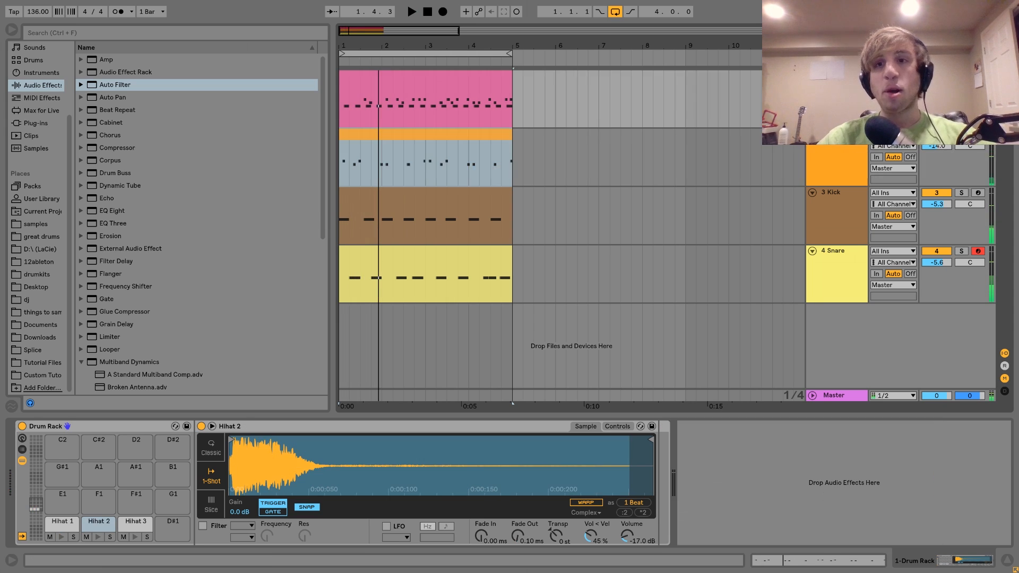
{"action": "left_click", "coordinate": [840, 282], "text": "shift"}
{"action": "key", "text": "ctrl+g"}
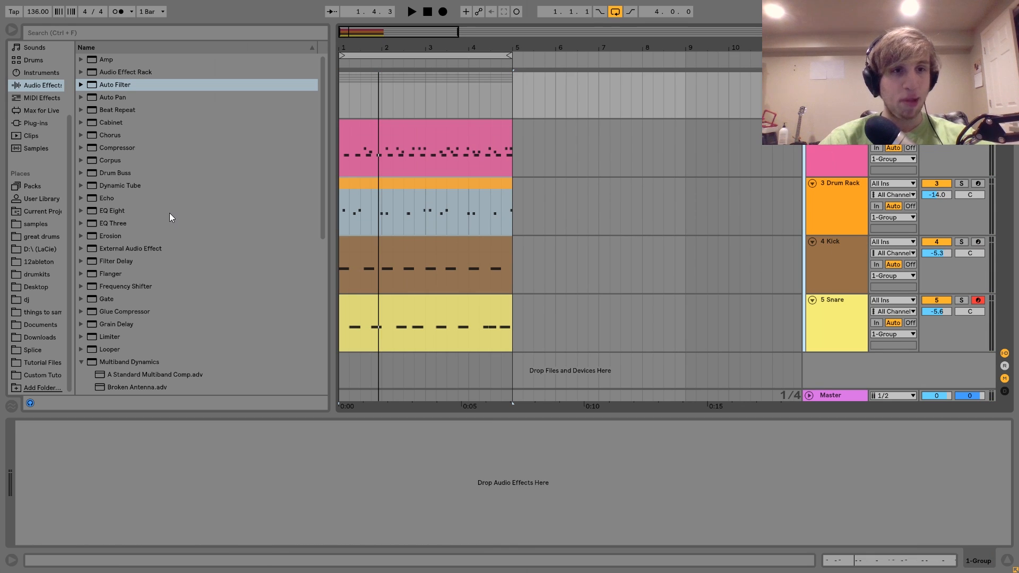
Step: Add Drum Buss to the drum group, set Crunch to 21% and Damp to 20.0 kHz, and audition the loop
{"action": "scroll", "coordinate": [170, 217], "scroll_direction": "down", "scroll_amount": 2}
{"action": "double_click", "coordinate": [116, 136]}
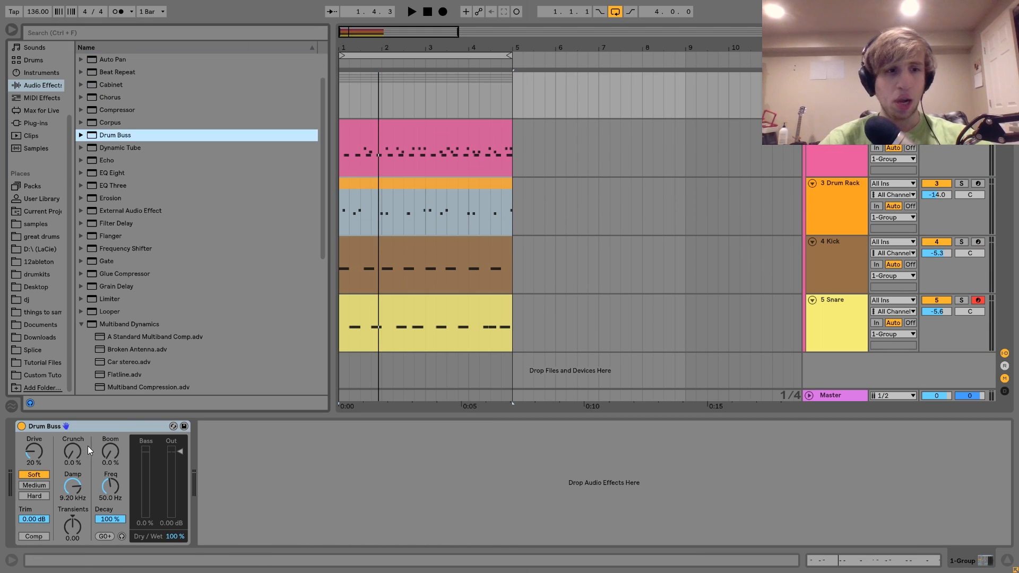
{"action": "left_click", "coordinate": [89, 450]}
{"action": "key", "text": "space"}
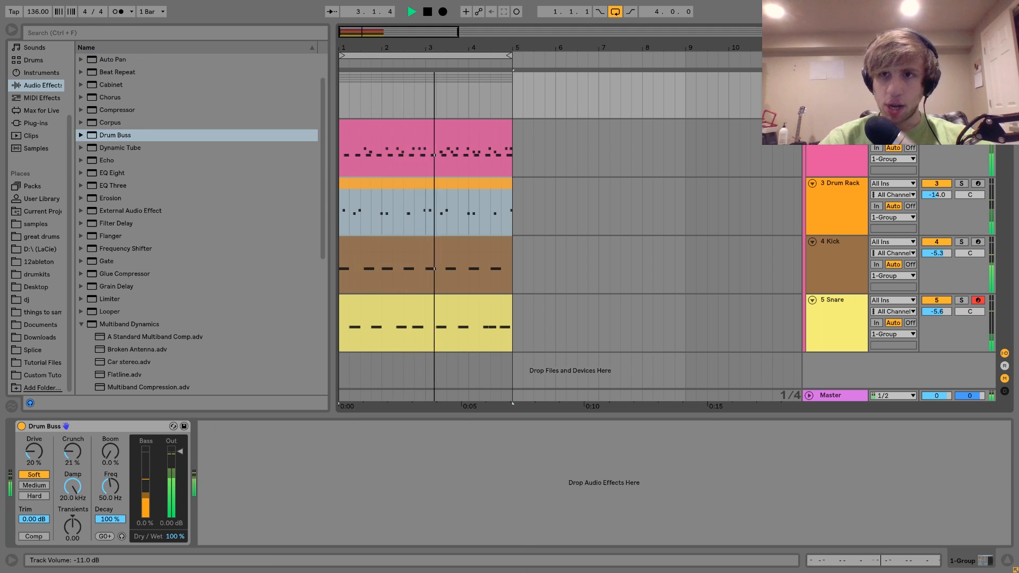
{"action": "key", "text": "space"}
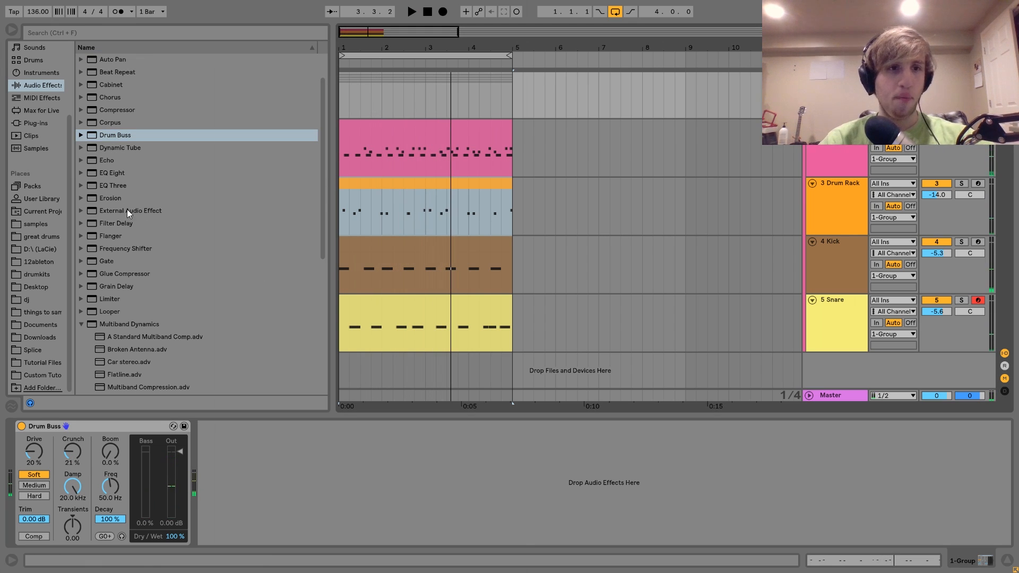
Step: Add EQ Eight after Drum Buss during playback and cut its second band by 4.83 dB at 190 Hz
{"action": "key", "text": "space"}
{"action": "double_click", "coordinate": [109, 174]}
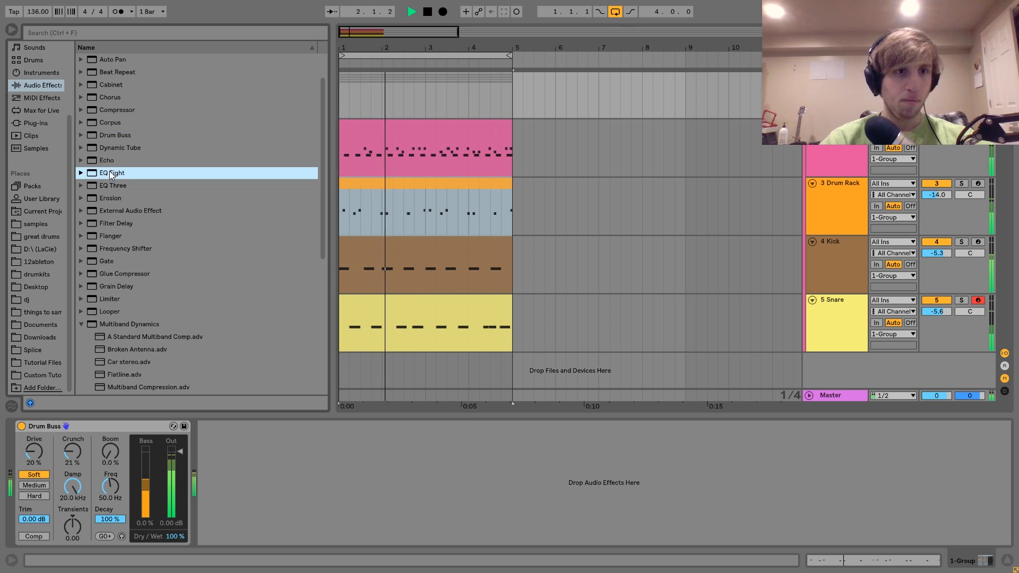
{"action": "mouse_move", "coordinate": [330, 476]}
{"action": "left_mouse_down"}
{"action": "mouse_move", "coordinate": [338, 492]}
{"action": "mouse_move", "coordinate": [330, 493]}
{"action": "left_mouse_up"}
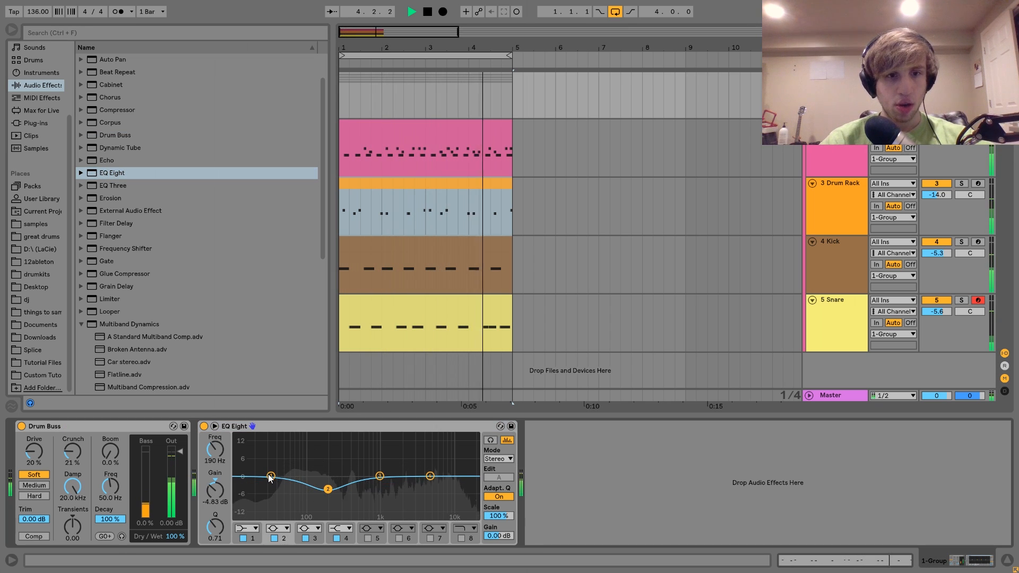
Step: Lower EQ Eight's low shelf slightly, boost band 3 by 5.58 dB at 899 Hz with Q 1.58, and raise the high shelf while auditioning
{"action": "left_click_drag", "start_coordinate": [271, 477], "coordinate": [278, 480]}
{"action": "left_click_drag", "start_coordinate": [430, 476], "coordinate": [376, 461]}
{"action": "left_click_drag", "start_coordinate": [215, 527], "coordinate": [215, 512]}
{"action": "scroll", "coordinate": [170, 319], "scroll_direction": "down", "scroll_amount": 7}
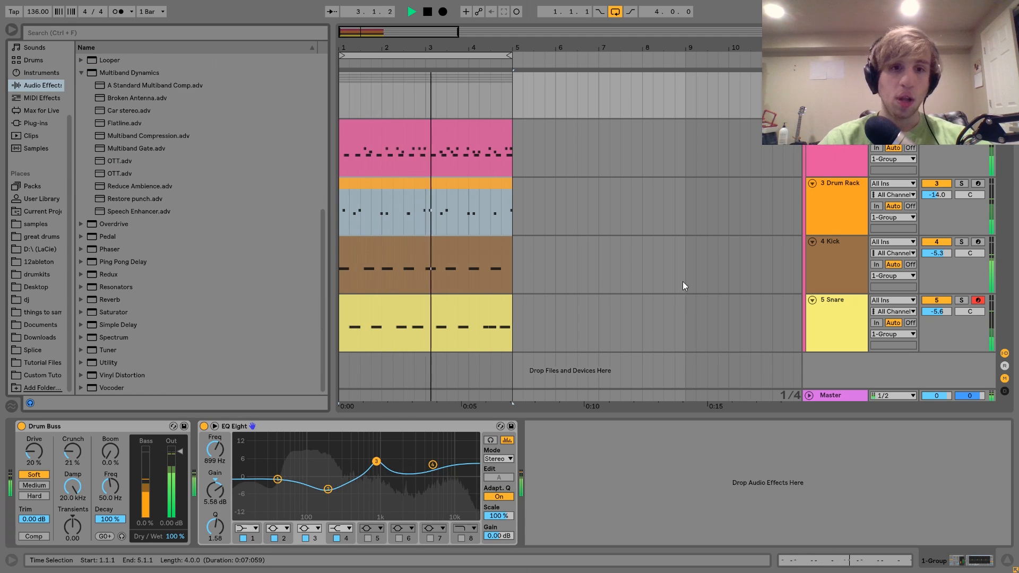
{"action": "key", "text": "space"}
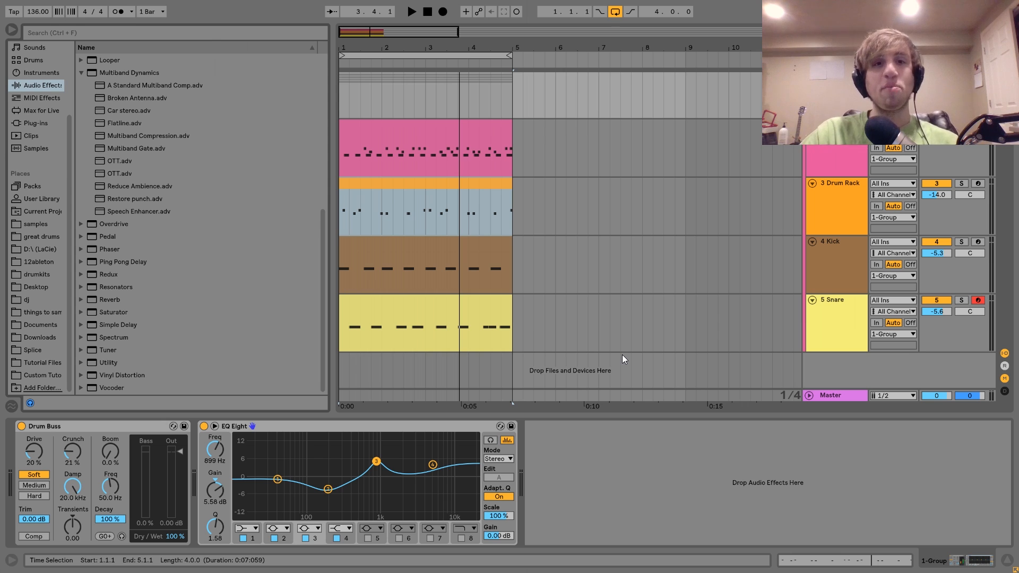
Step: Audition the processed drum group and display the devices on the rimshot drum rack track
{"action": "key", "text": "space"}
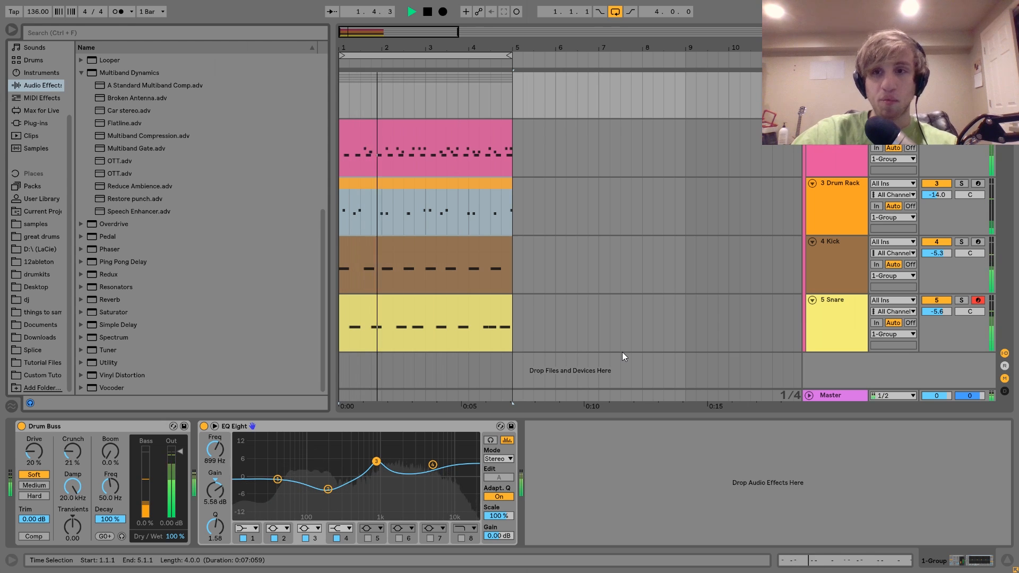
{"action": "key", "text": "space"}
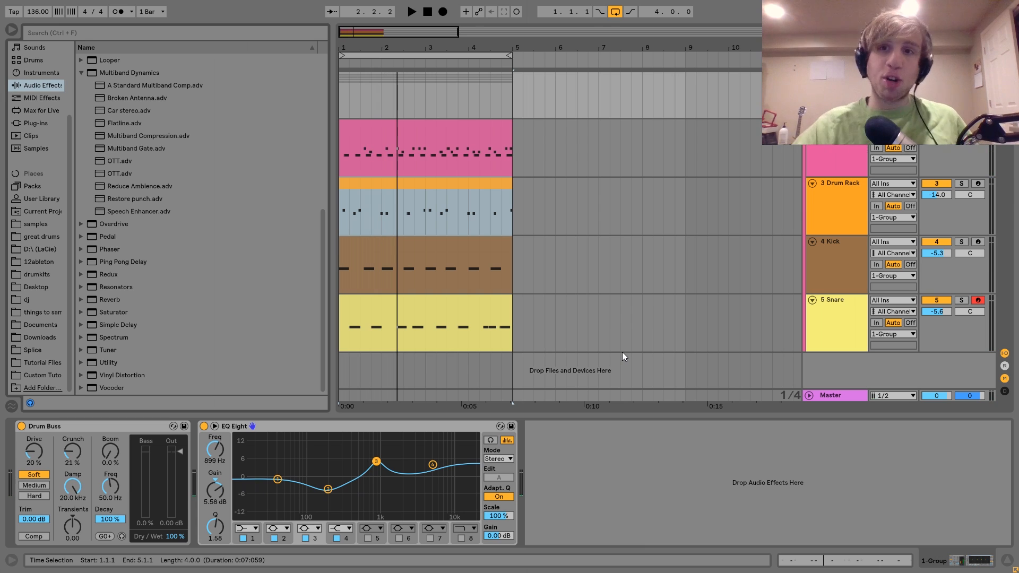
{"action": "left_click", "coordinate": [844, 189]}
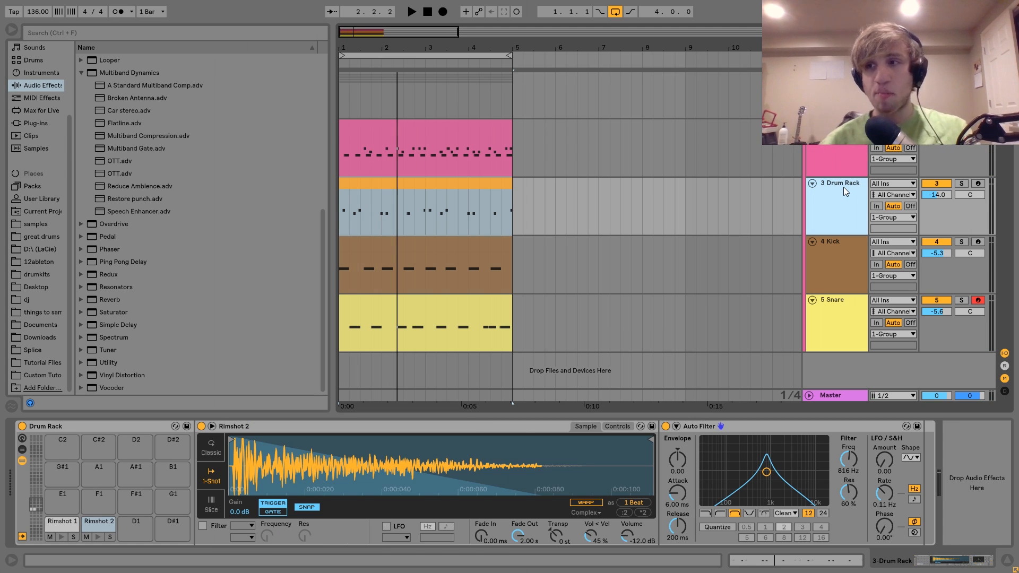